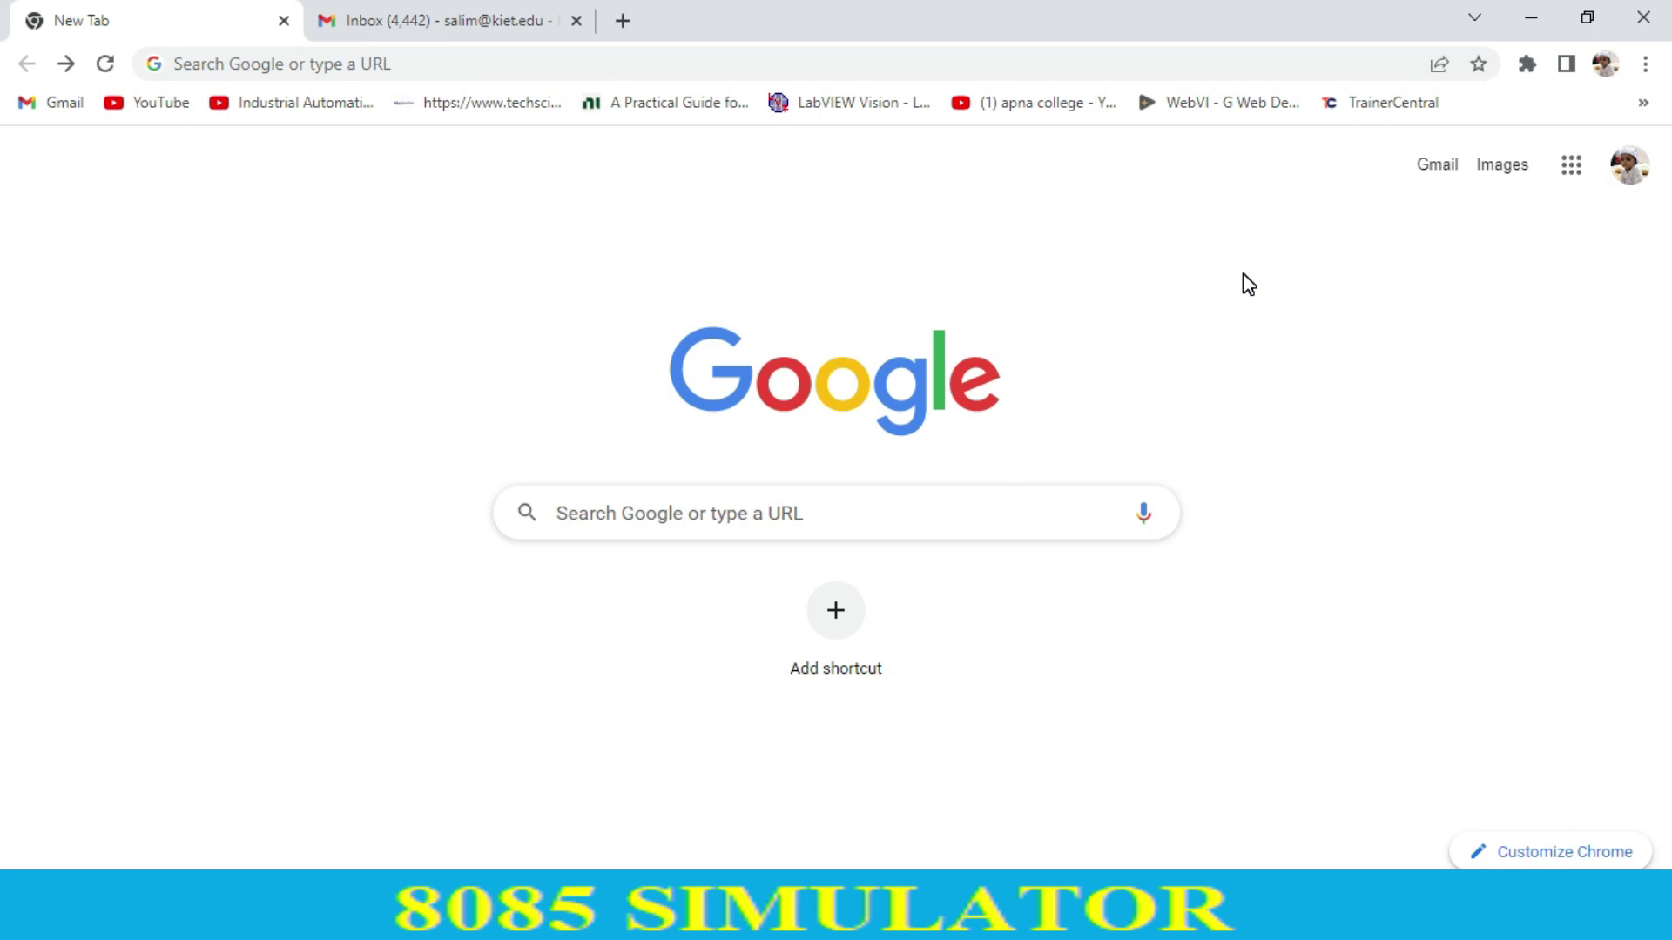
Rerun the '8085 simulator' Google search and scroll down to the GitHub 8085 Simulator result.
left_click(823, 521)
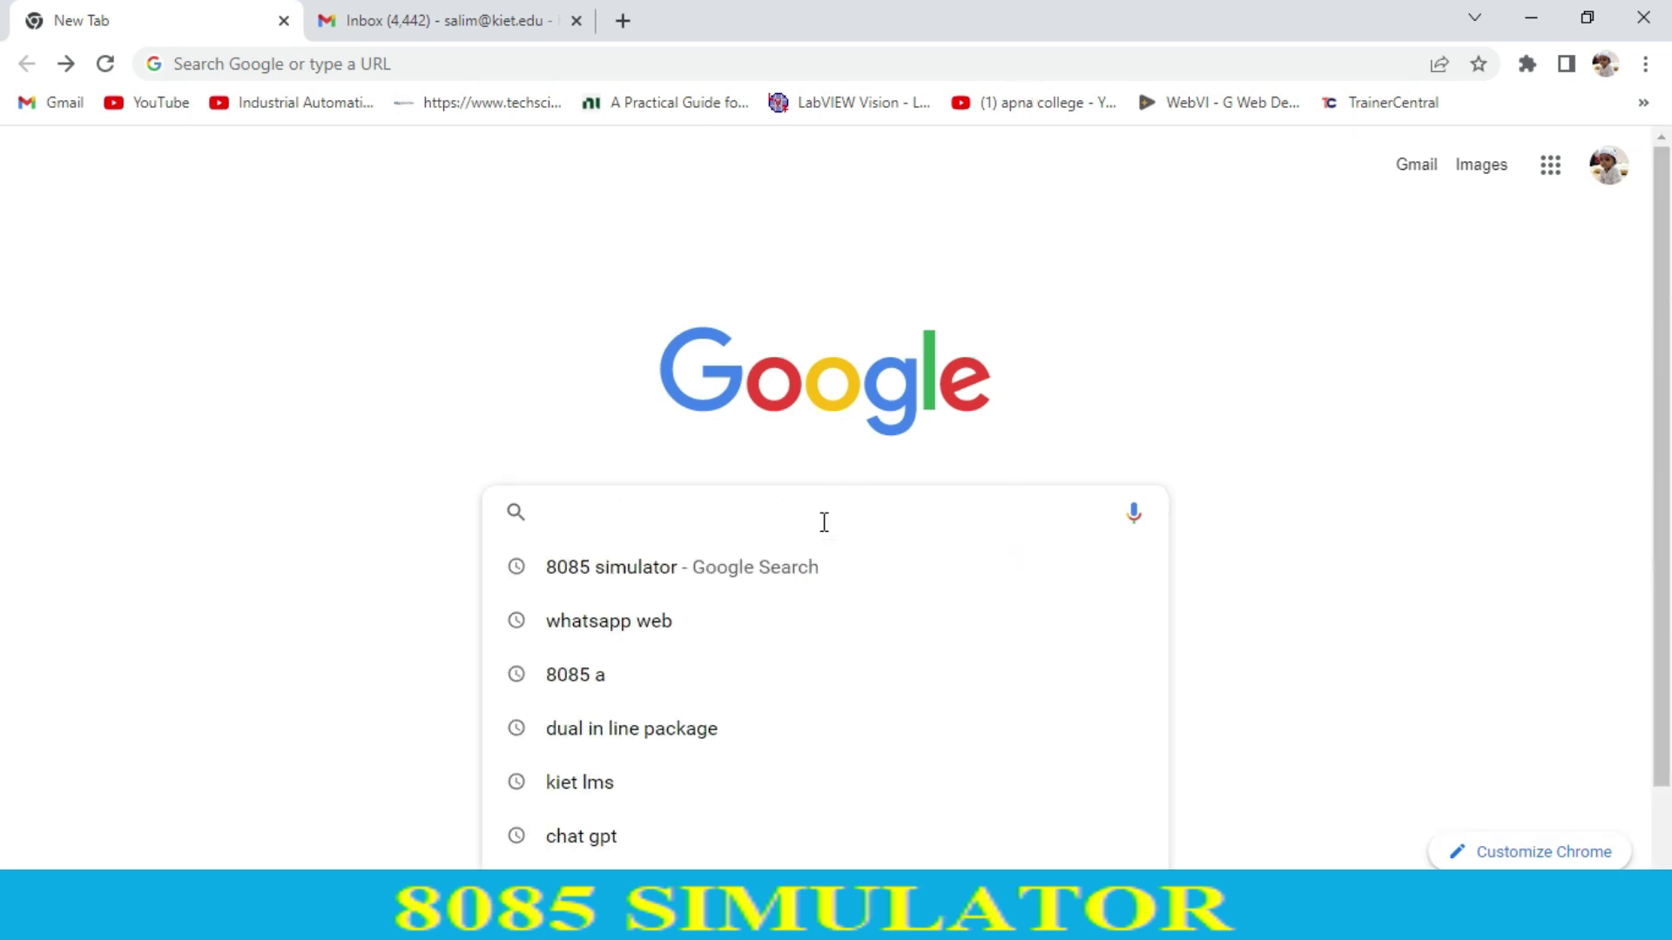
left_click(735, 566)
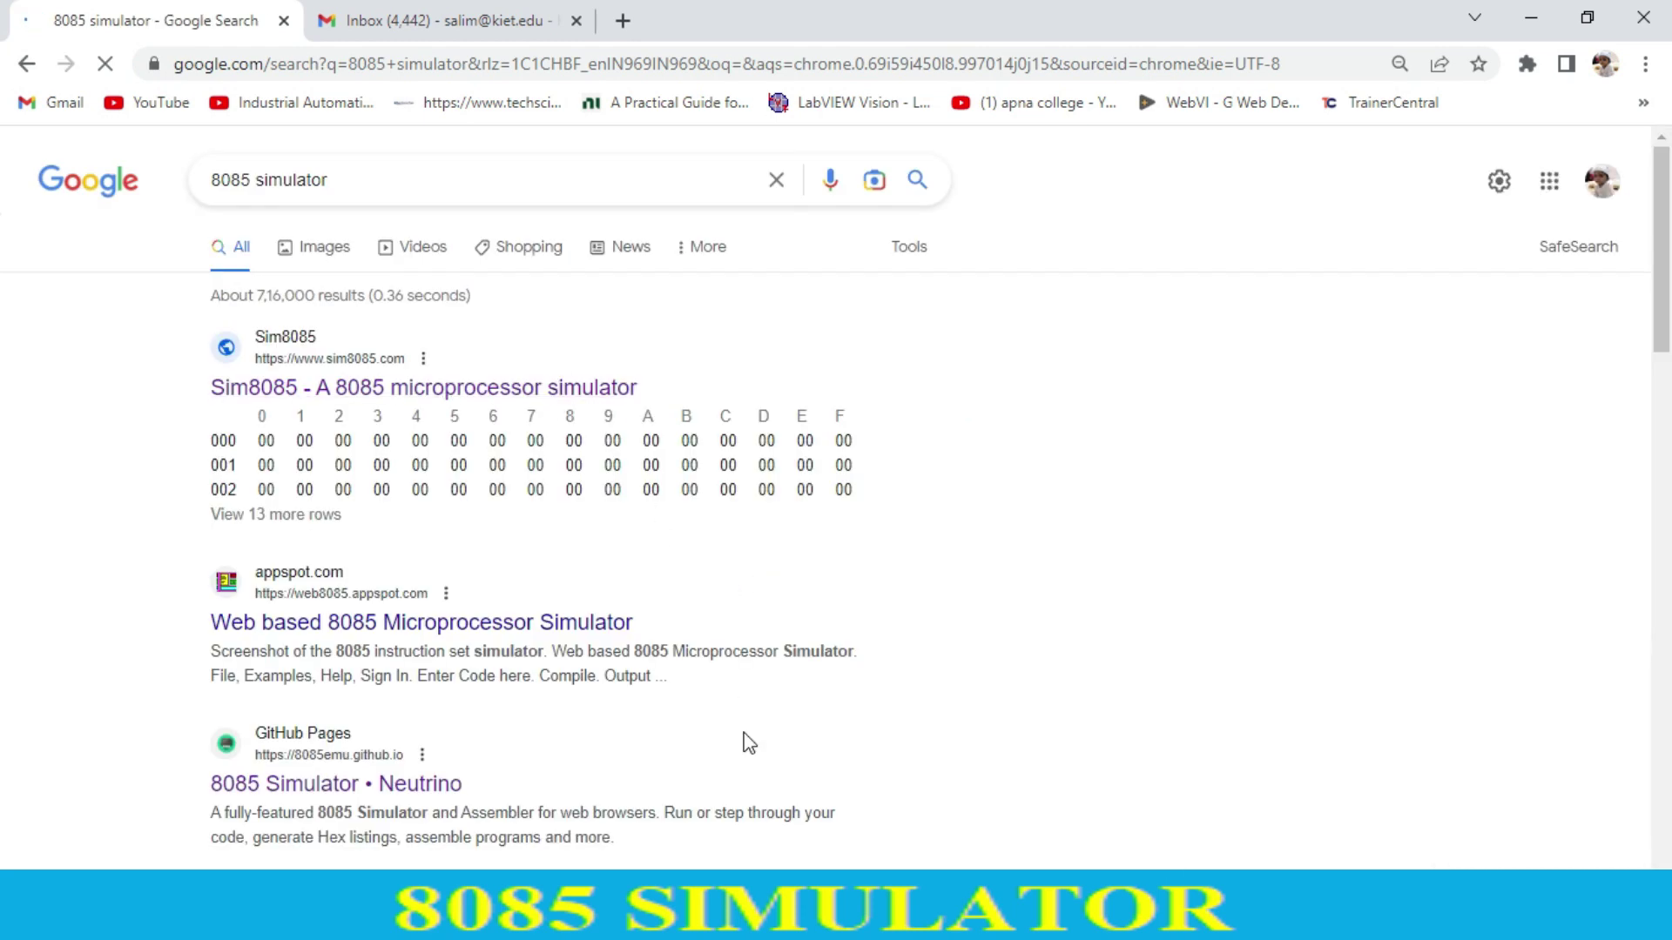
scroll(3, 252, "down", 3)
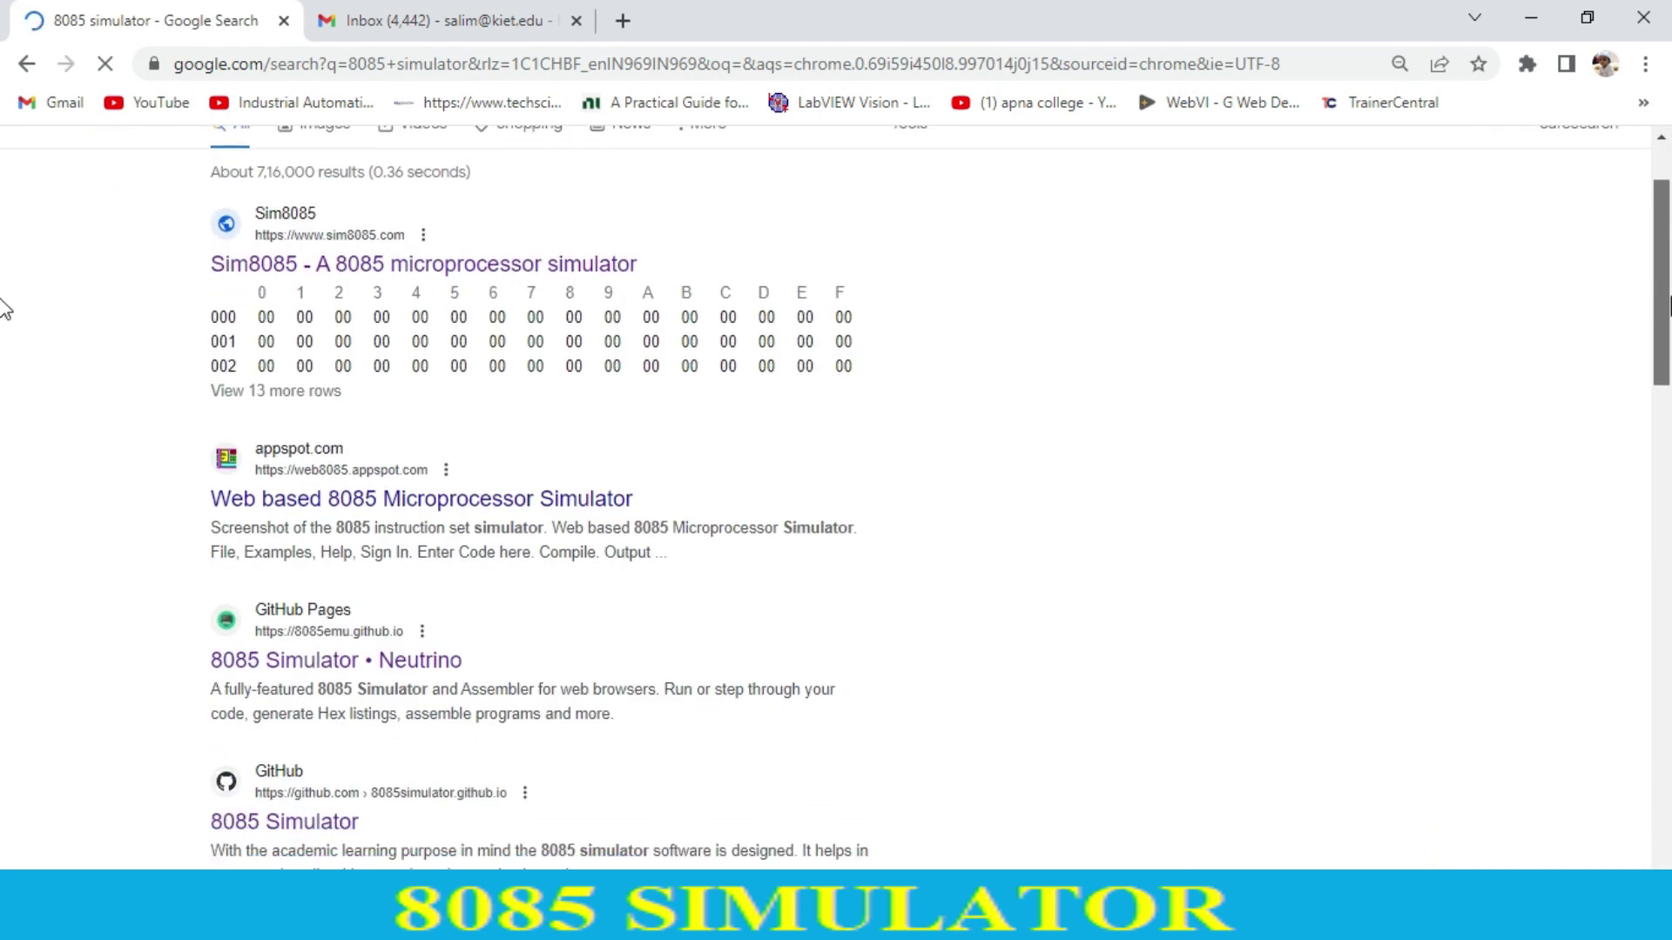
scroll(5, 349, "down", 3)
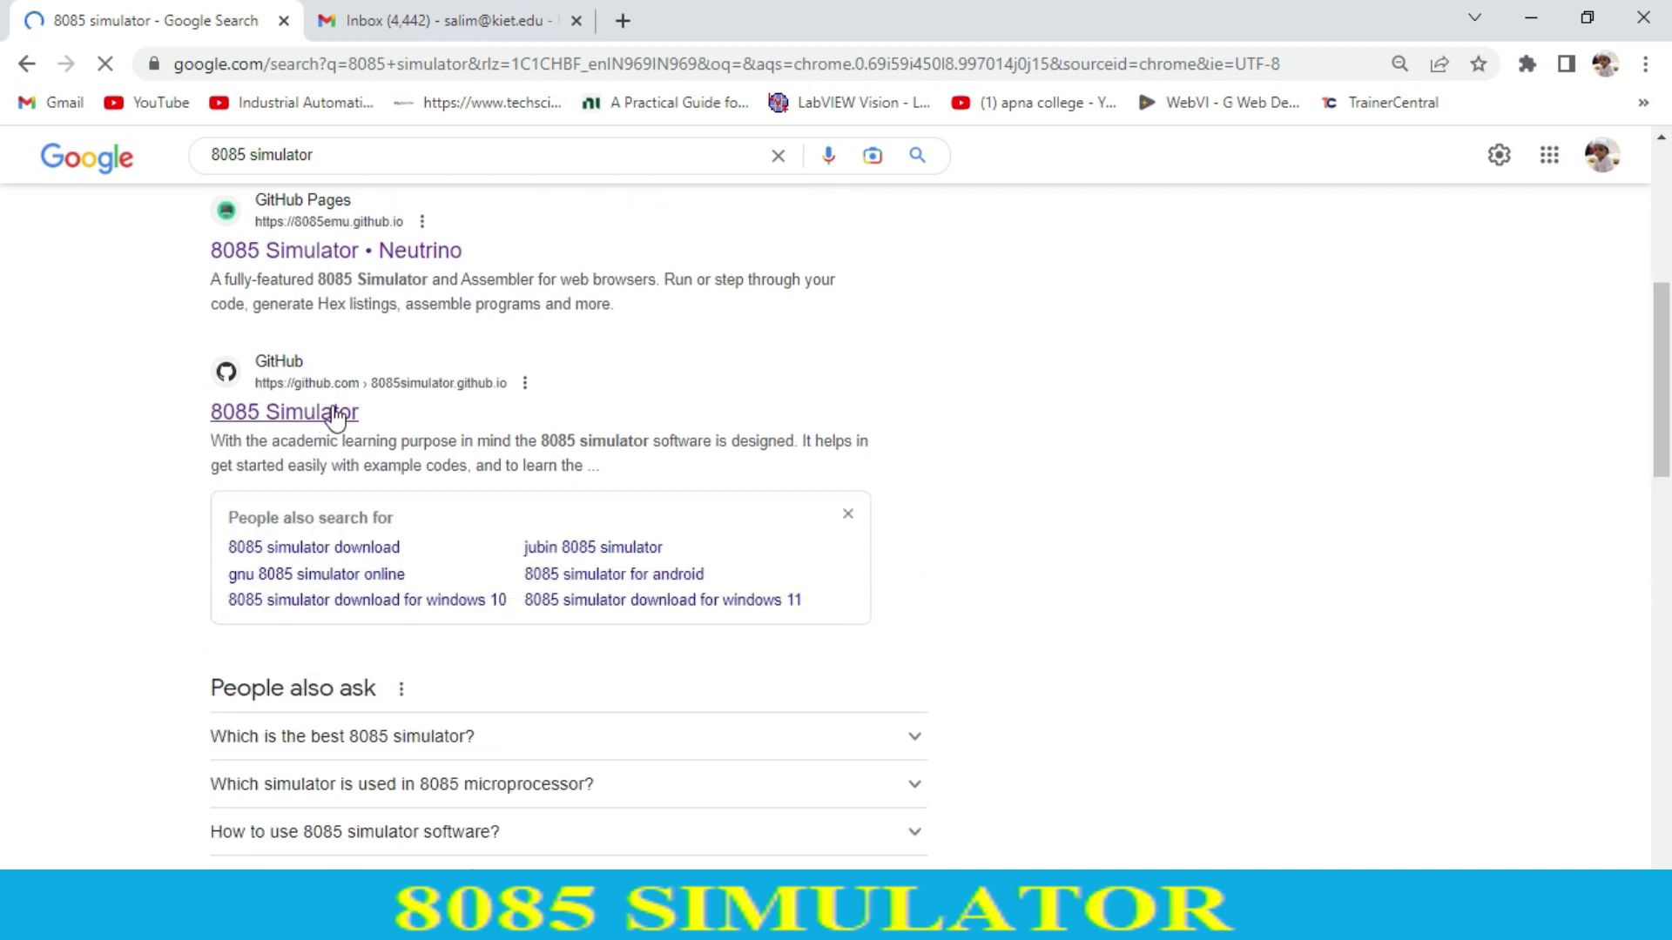
Open the GitHub 8085simulator repository and download 8085_Documentation.pdf from the README's Recommended Download section.
left_click(321, 416)
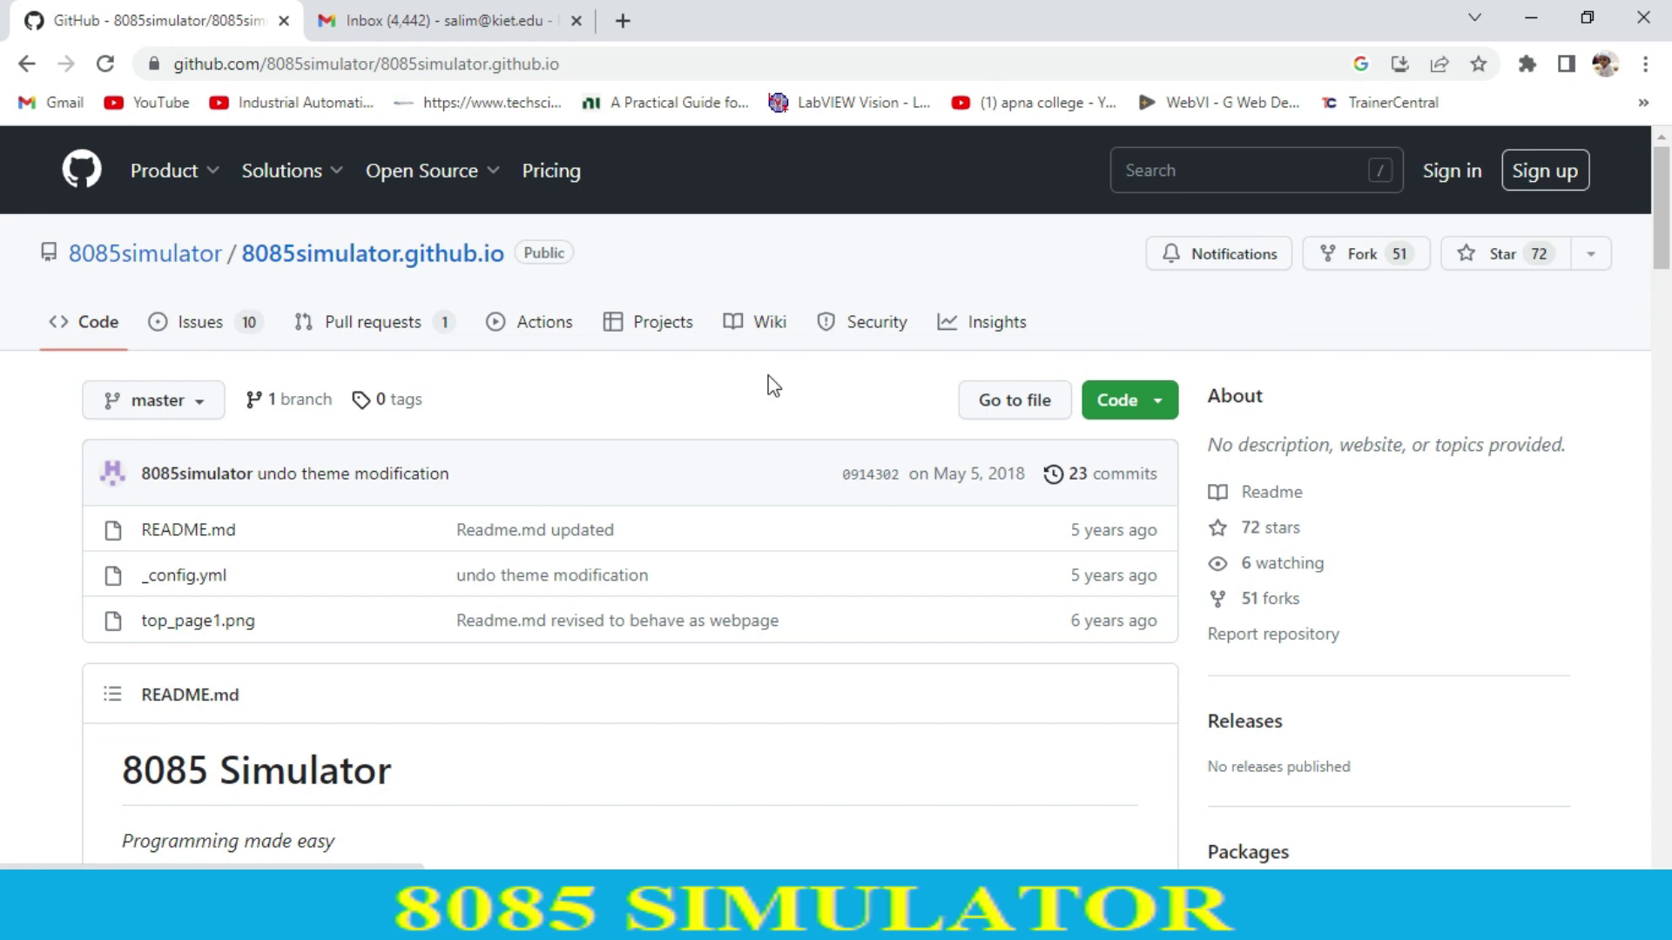
scroll(7, 235, "down", 2)
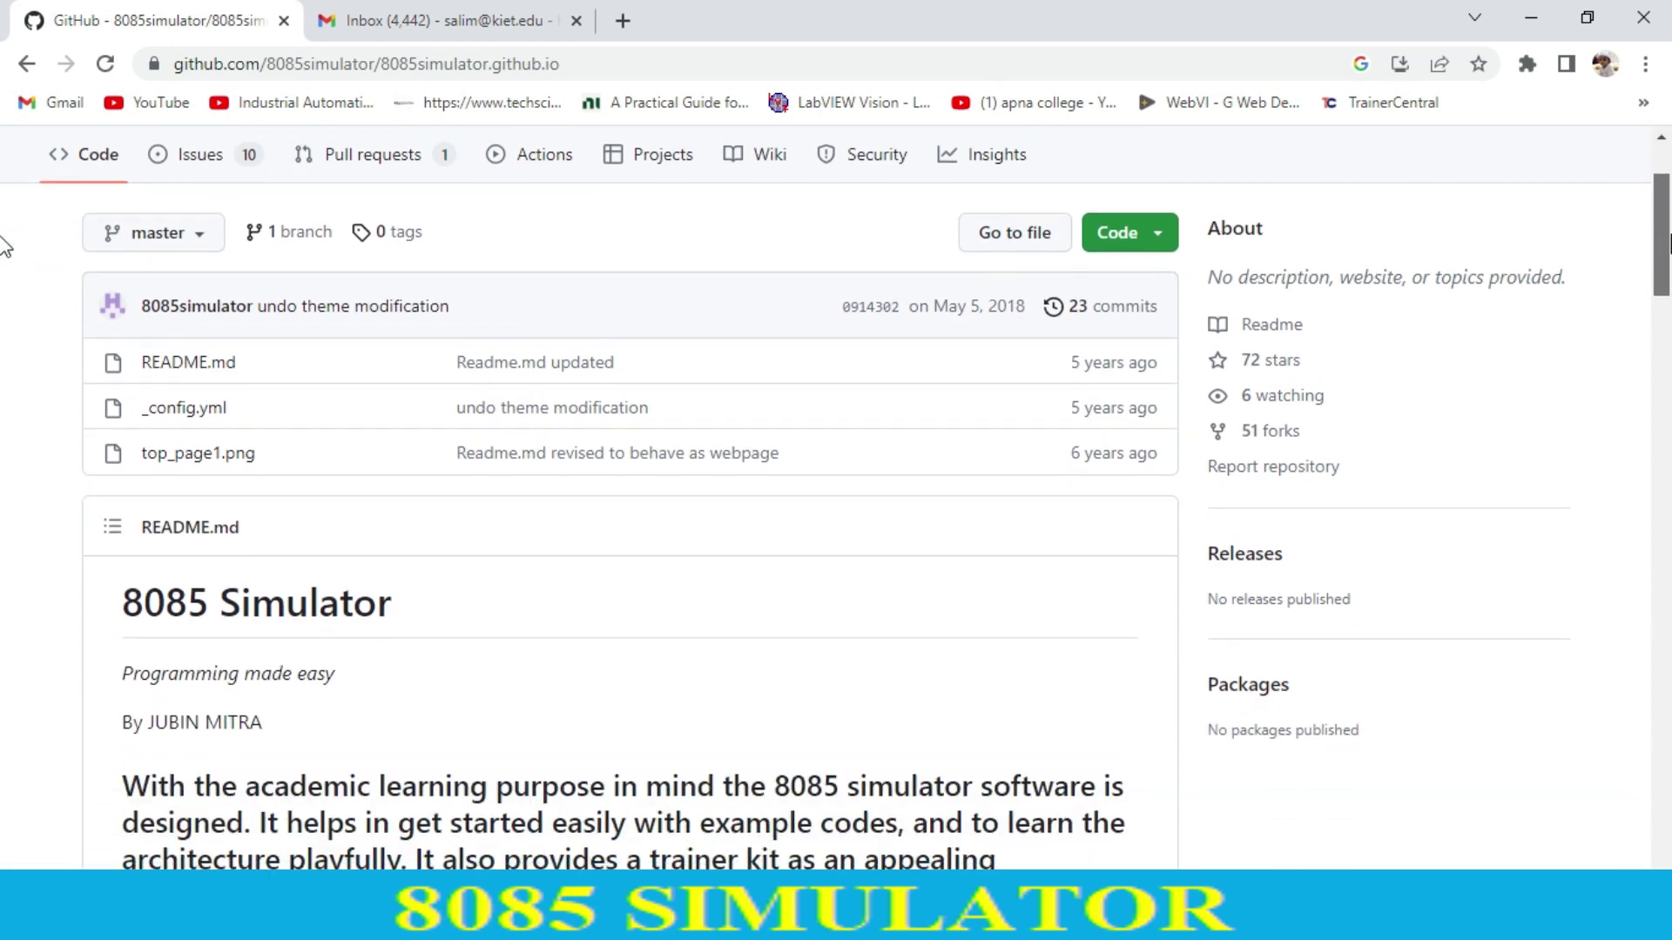
scroll(5, 261, "down", 3)
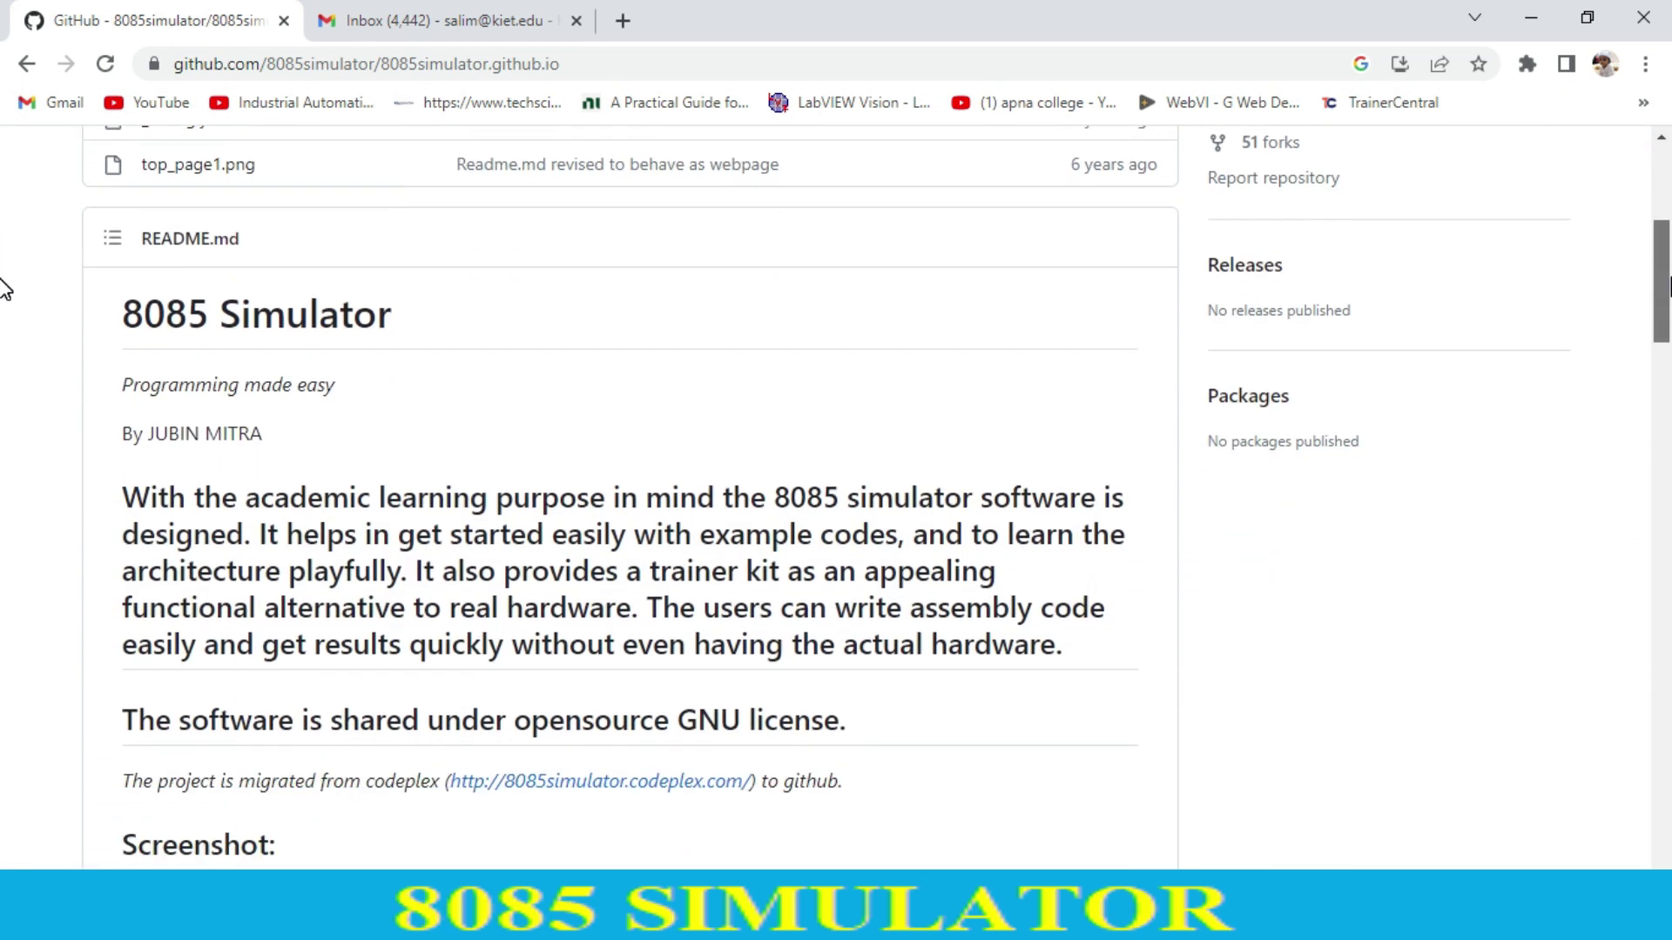
scroll(4, 292, "down", 1)
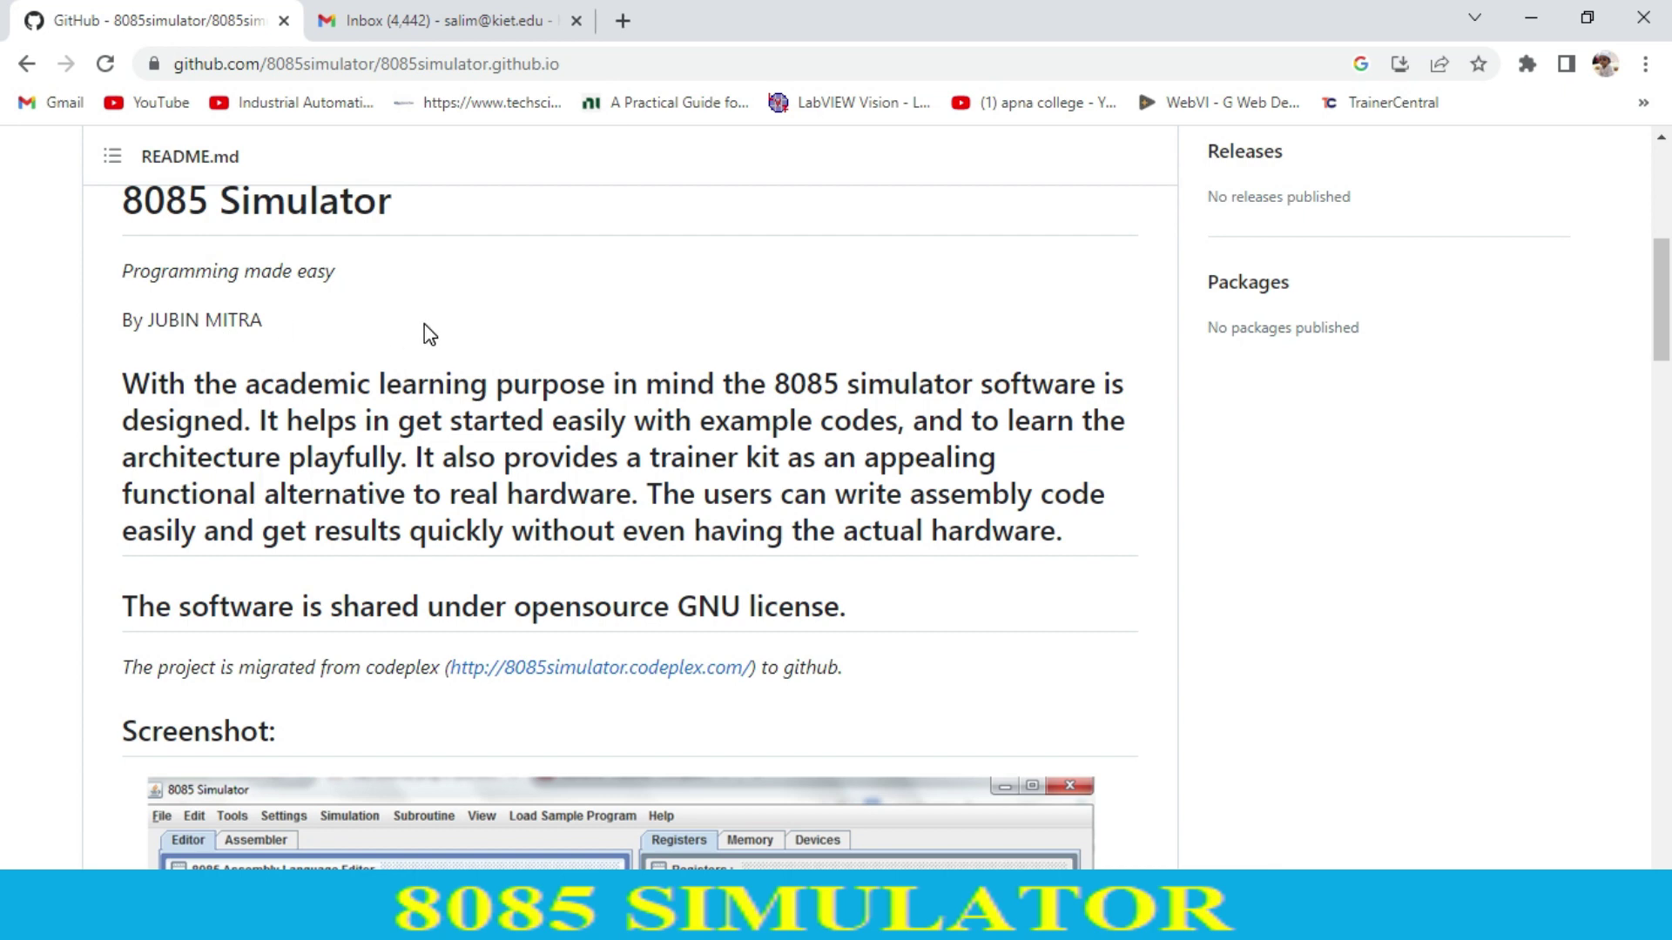
scroll(5, 335, "down", 2)
scroll(5, 340, "down", 3)
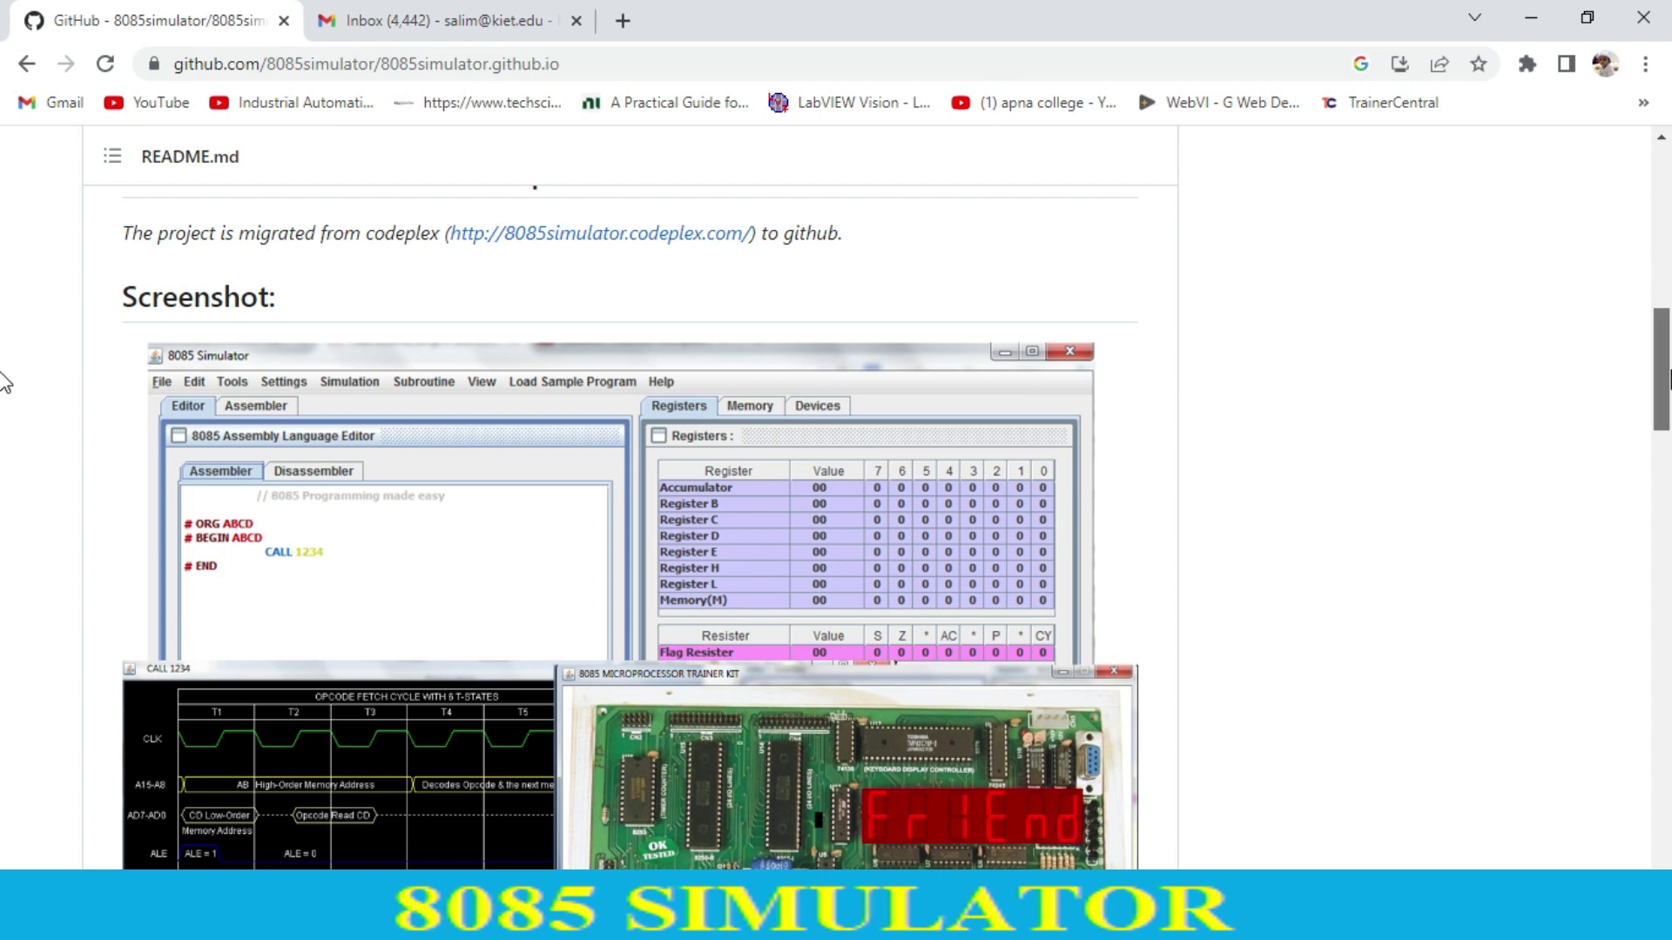
scroll(4, 383, "down", 5)
scroll(4, 451, "down", 3)
scroll(5, 503, "down", 1)
scroll(4, 505, "down", 2)
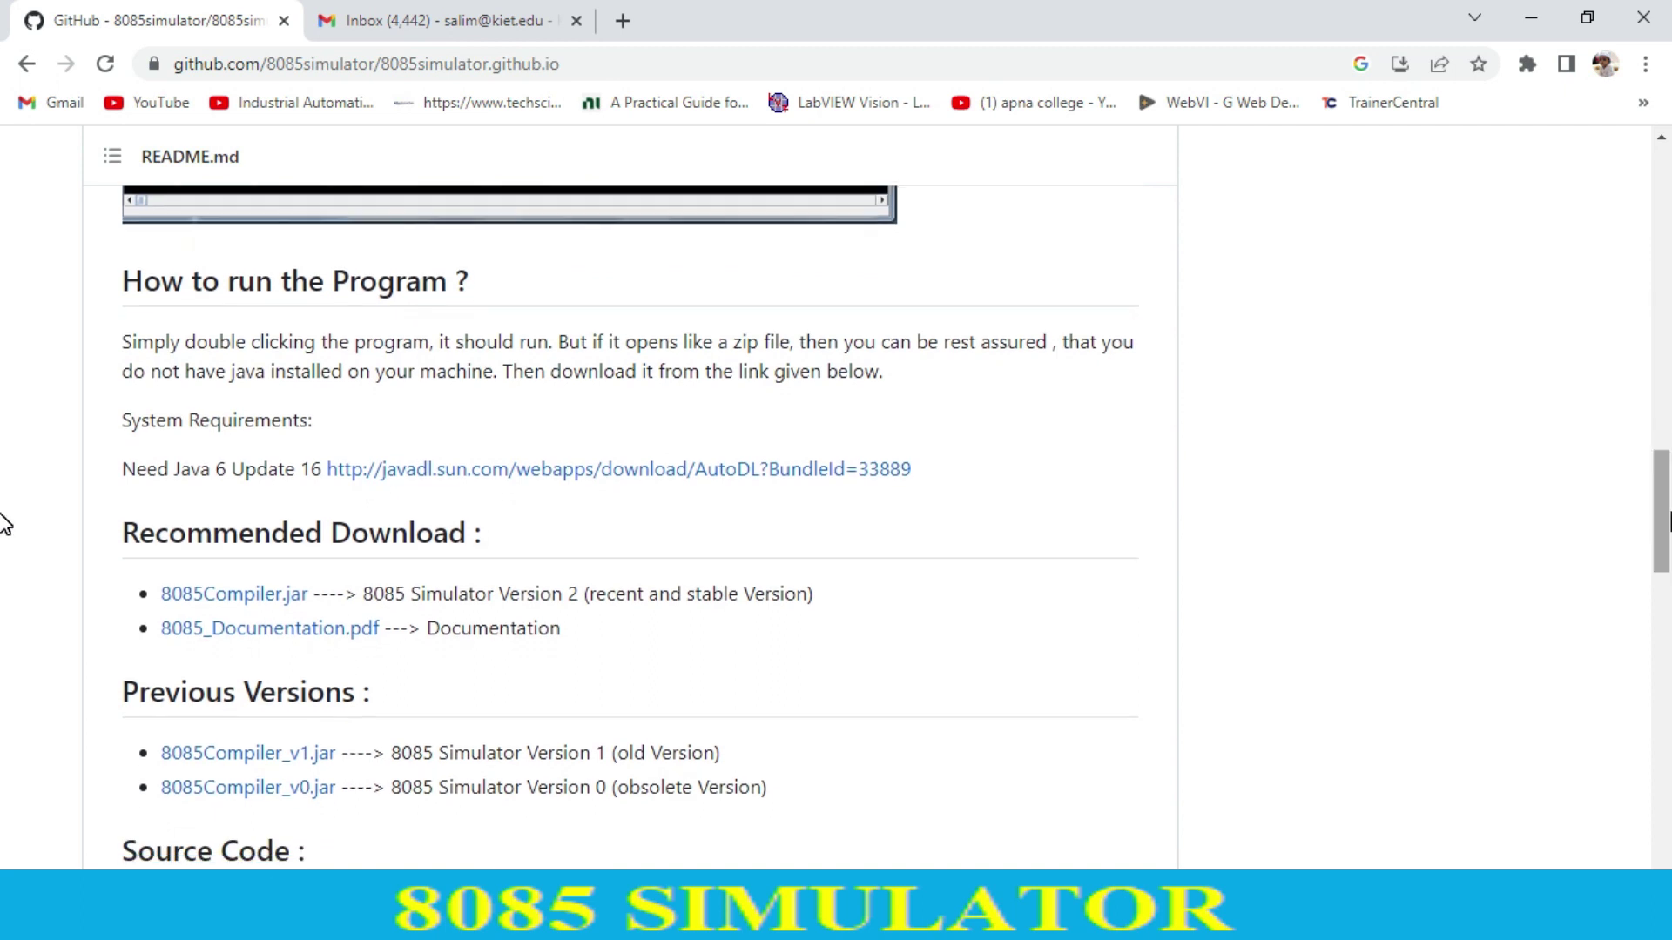
scroll(5, 523, "down", 1)
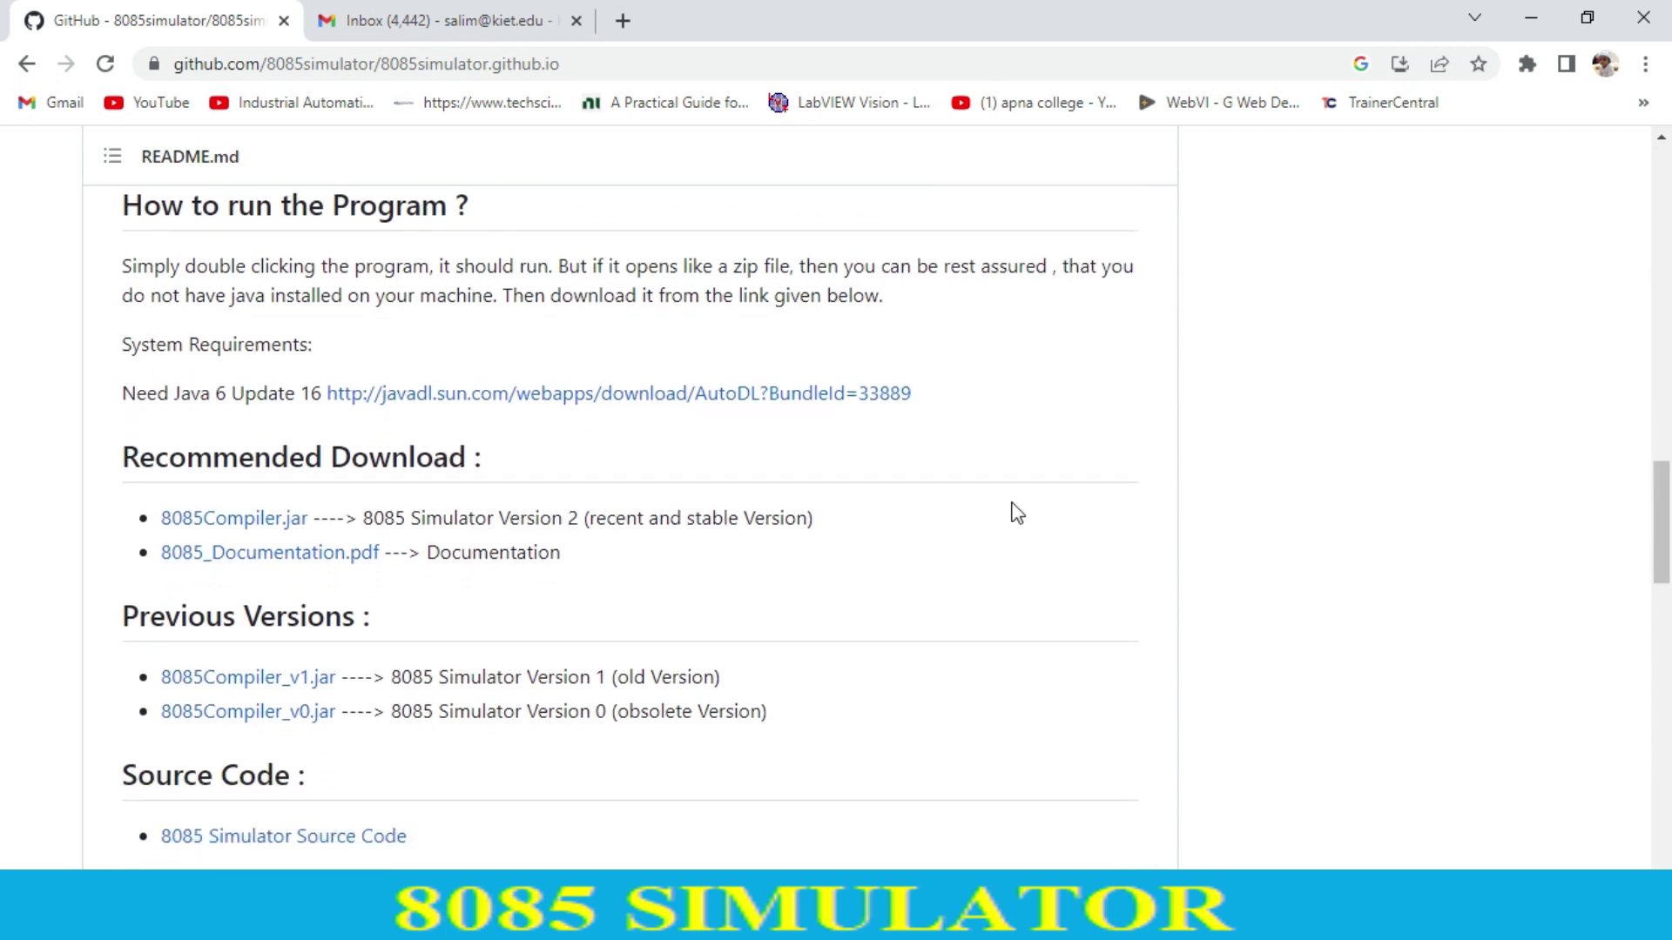
left_click(789, 397)
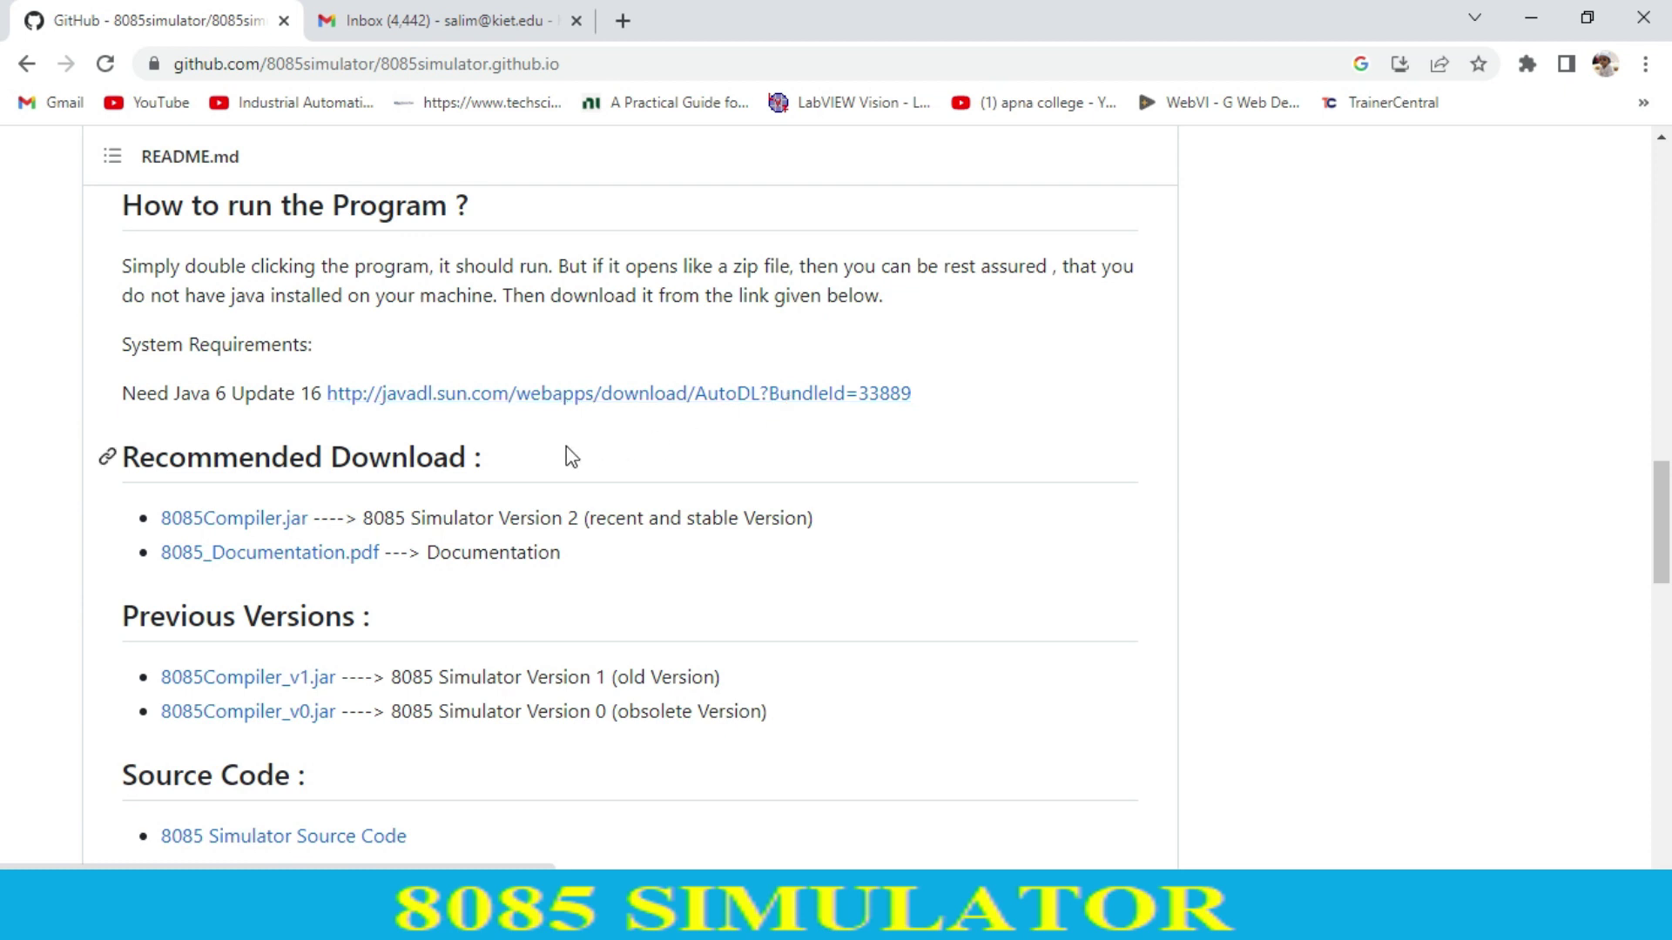
left_click(315, 562)
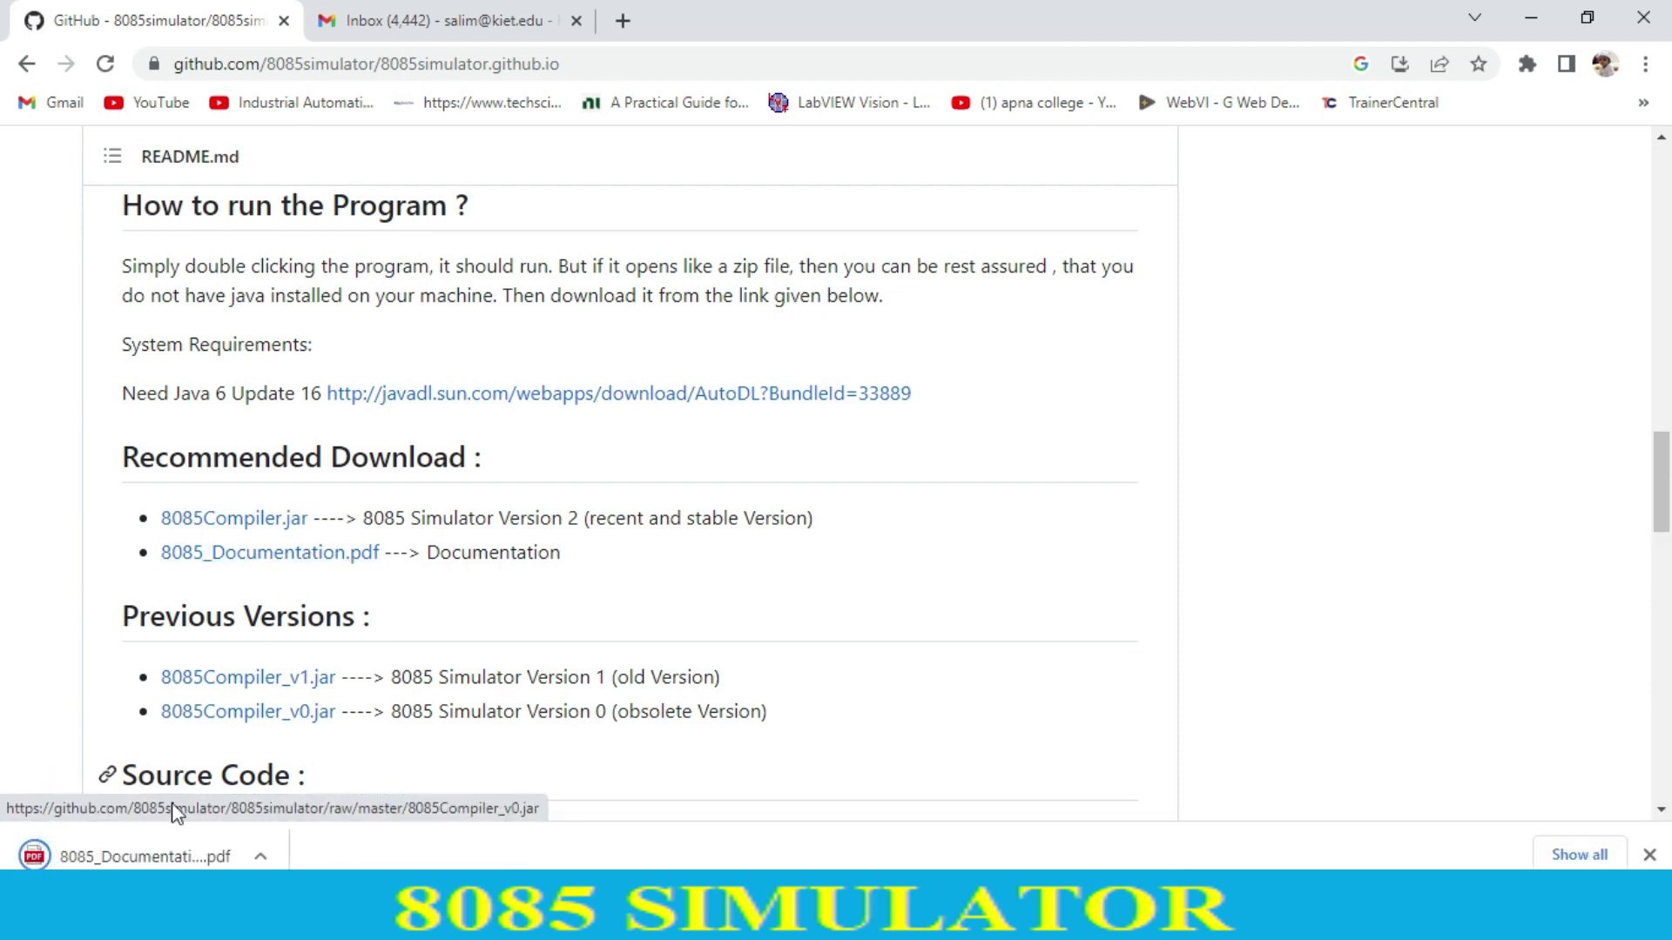
Open the downloaded 8085_Documentation.pdf and scroll to section 1.2 Installation and Upgrade Note on page 11.
left_click(158, 856)
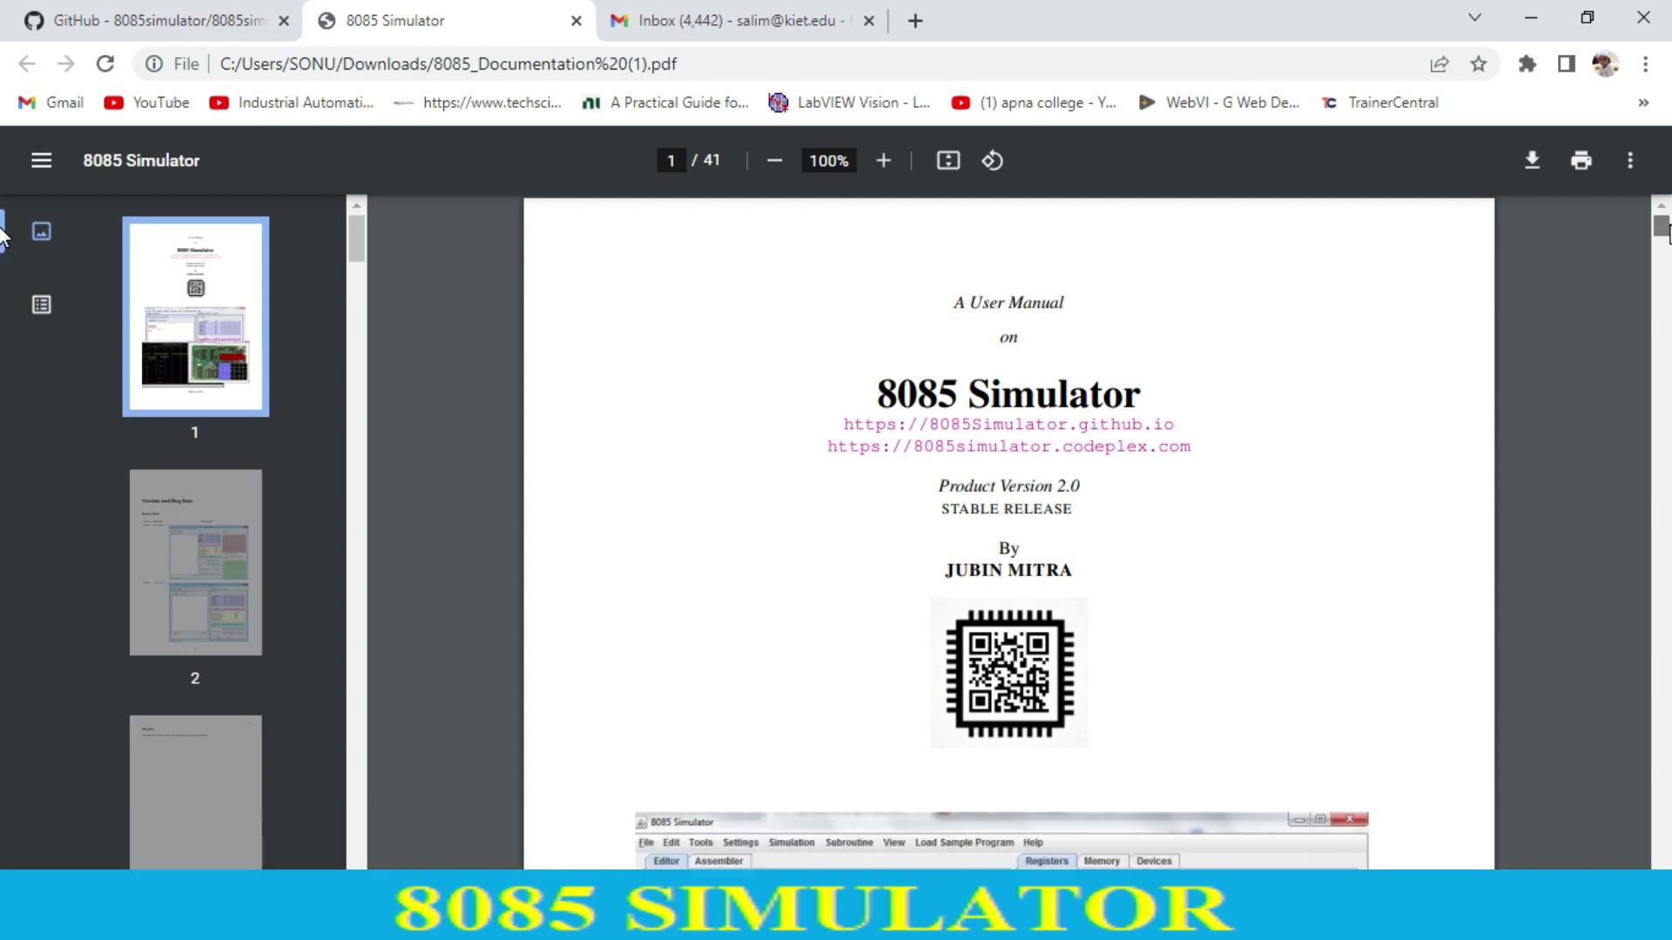
scroll(1667, 231, "down", 8)
scroll(1666, 244, "down", 12)
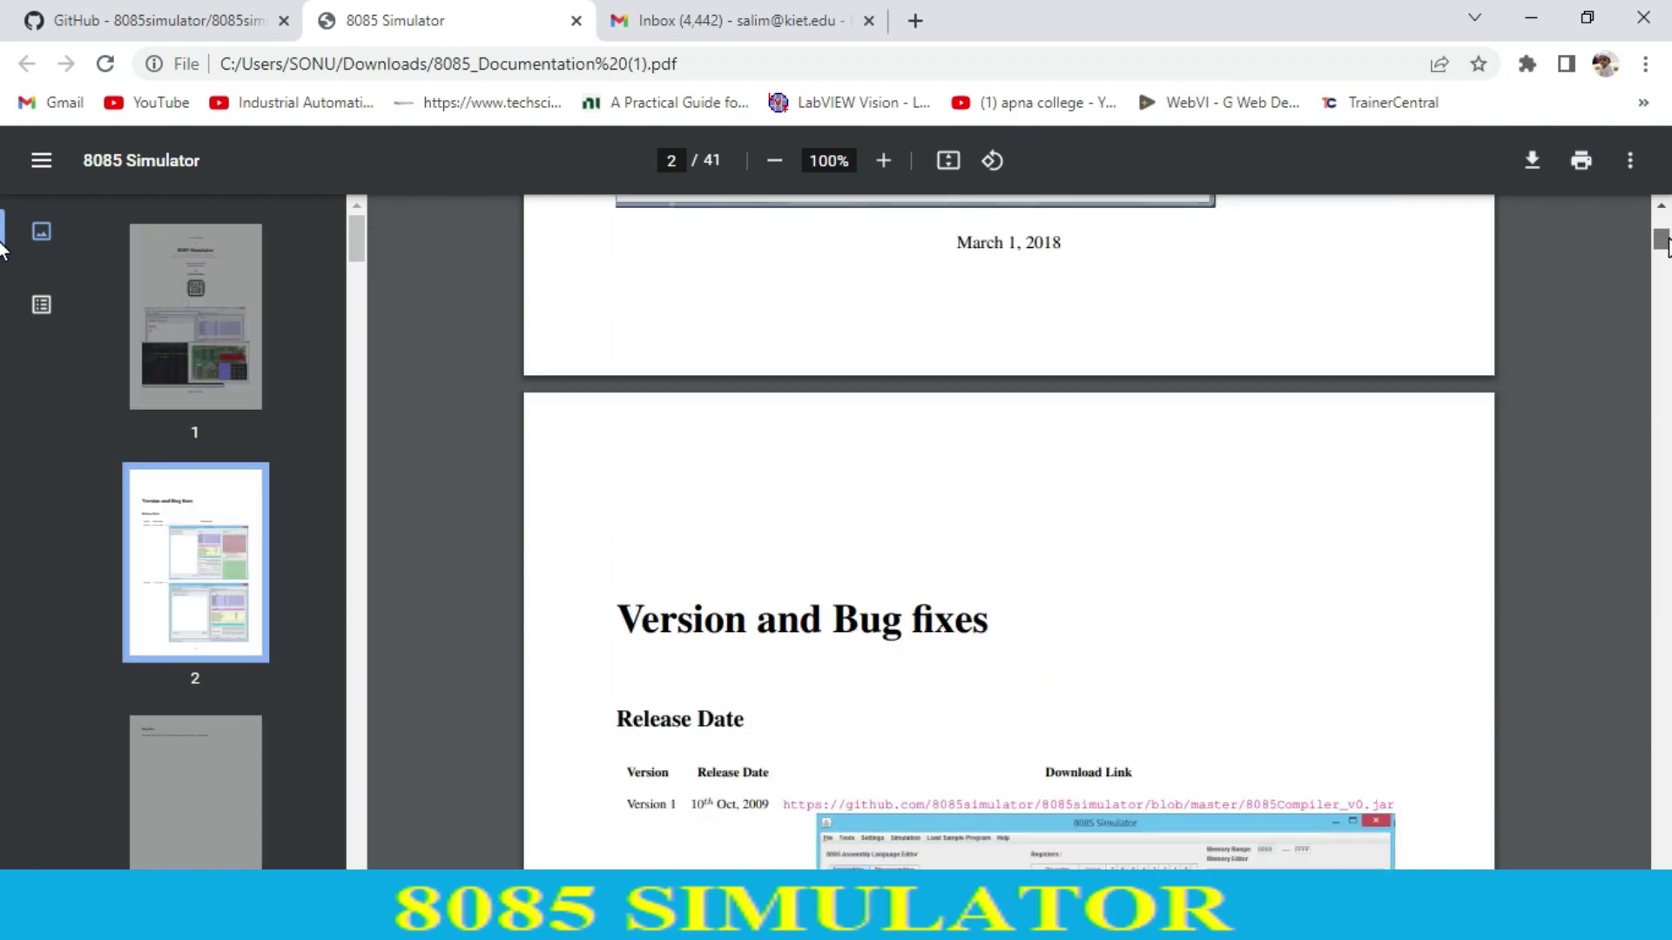
scroll(1666, 250, "down", 10)
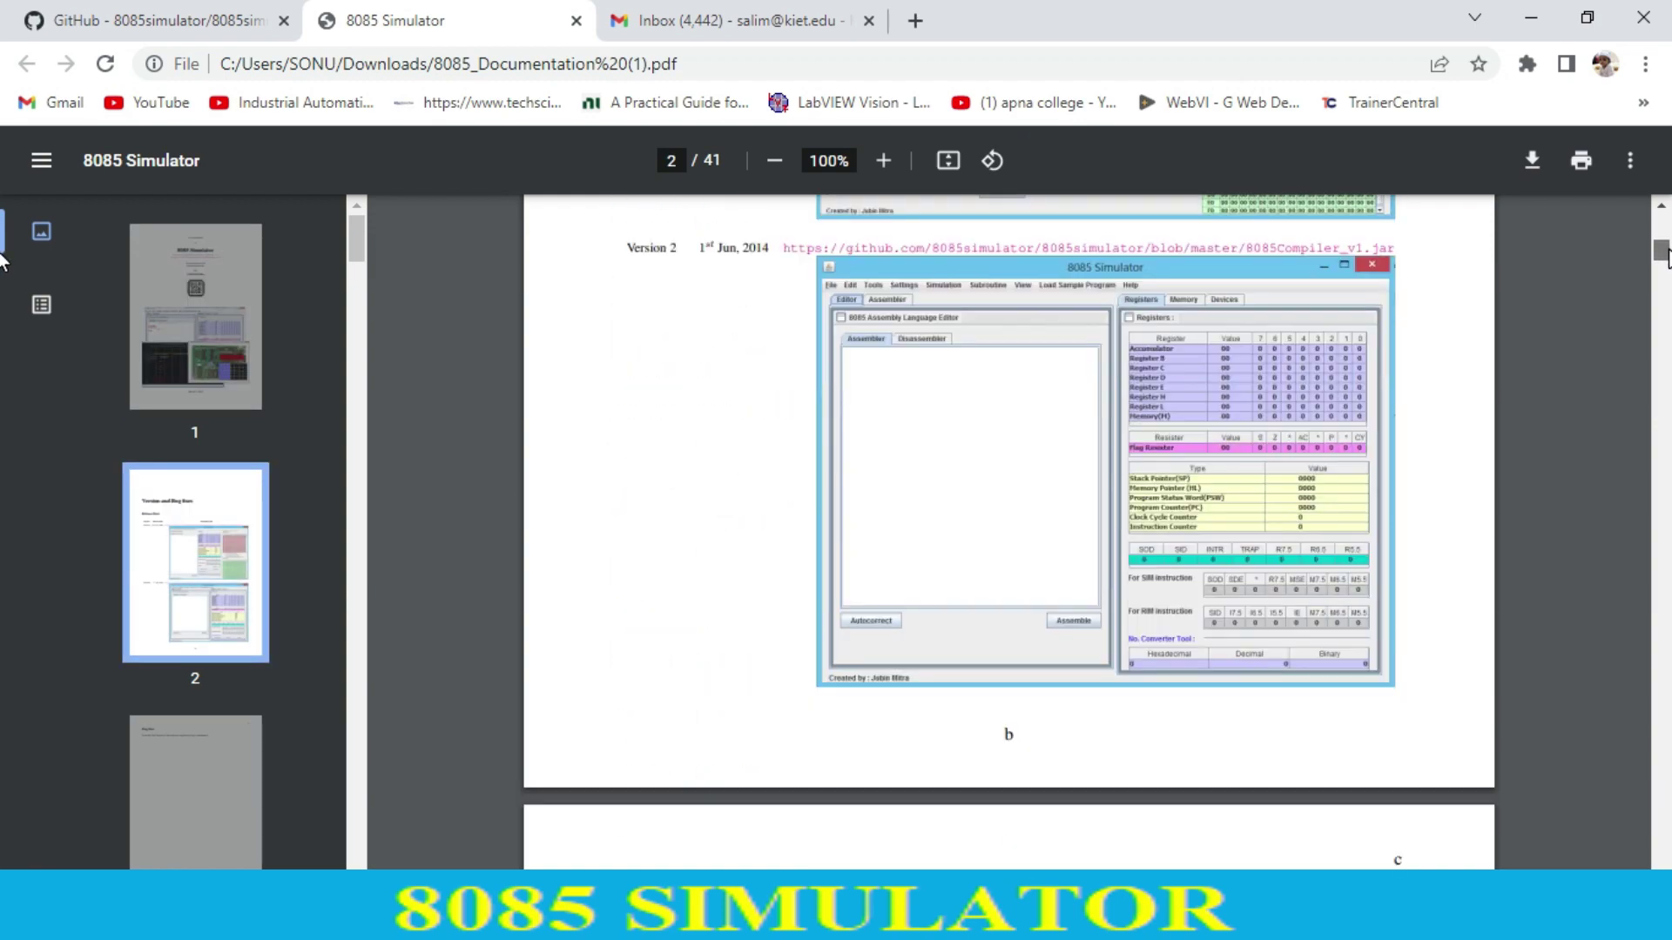
left_click_drag(1664, 266, 1665, 295)
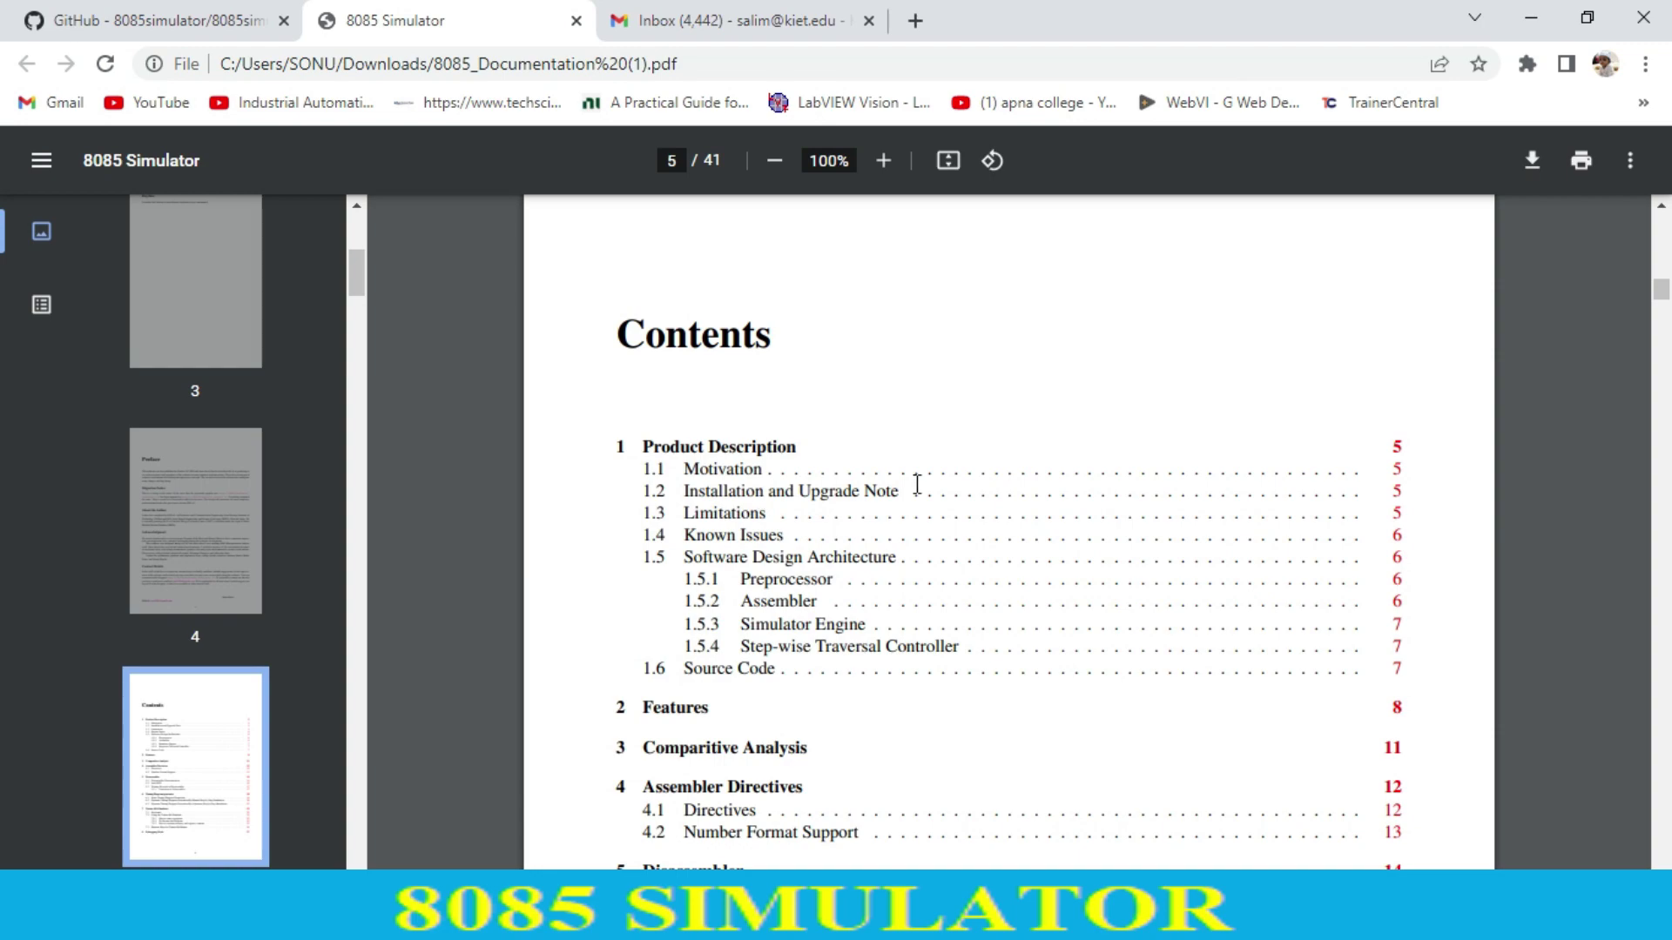
left_click_drag(1660, 288, 1663, 395)
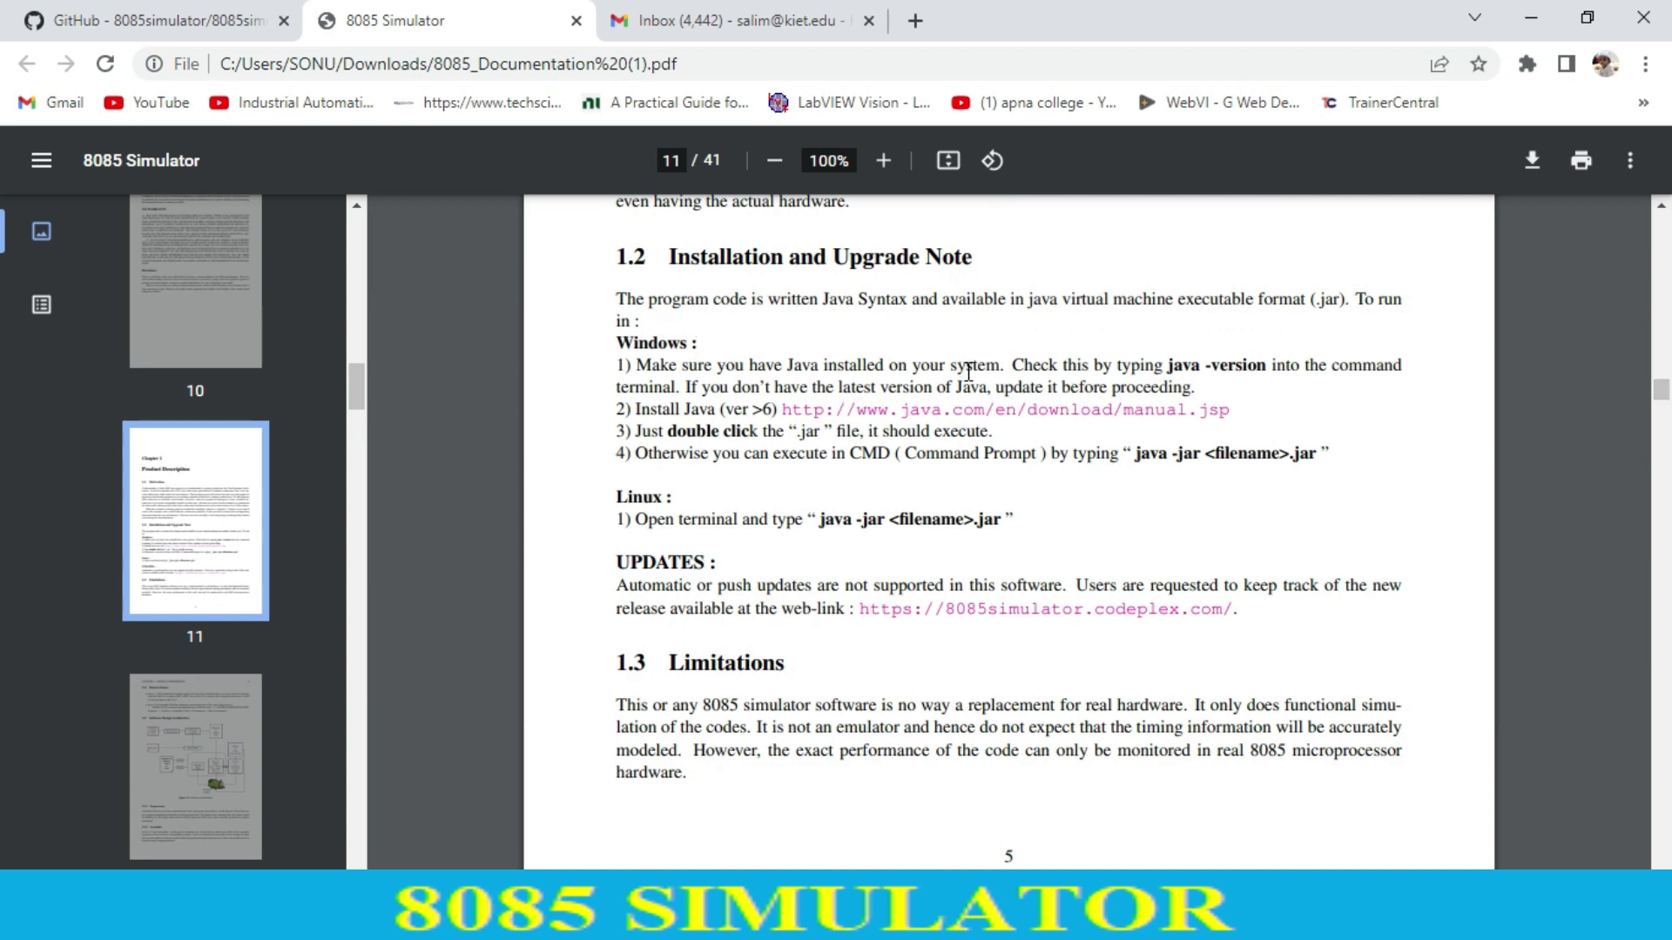
Follow the PDF's java.com link to the manual download page and scroll to the Windows downloads.
left_click(856, 417)
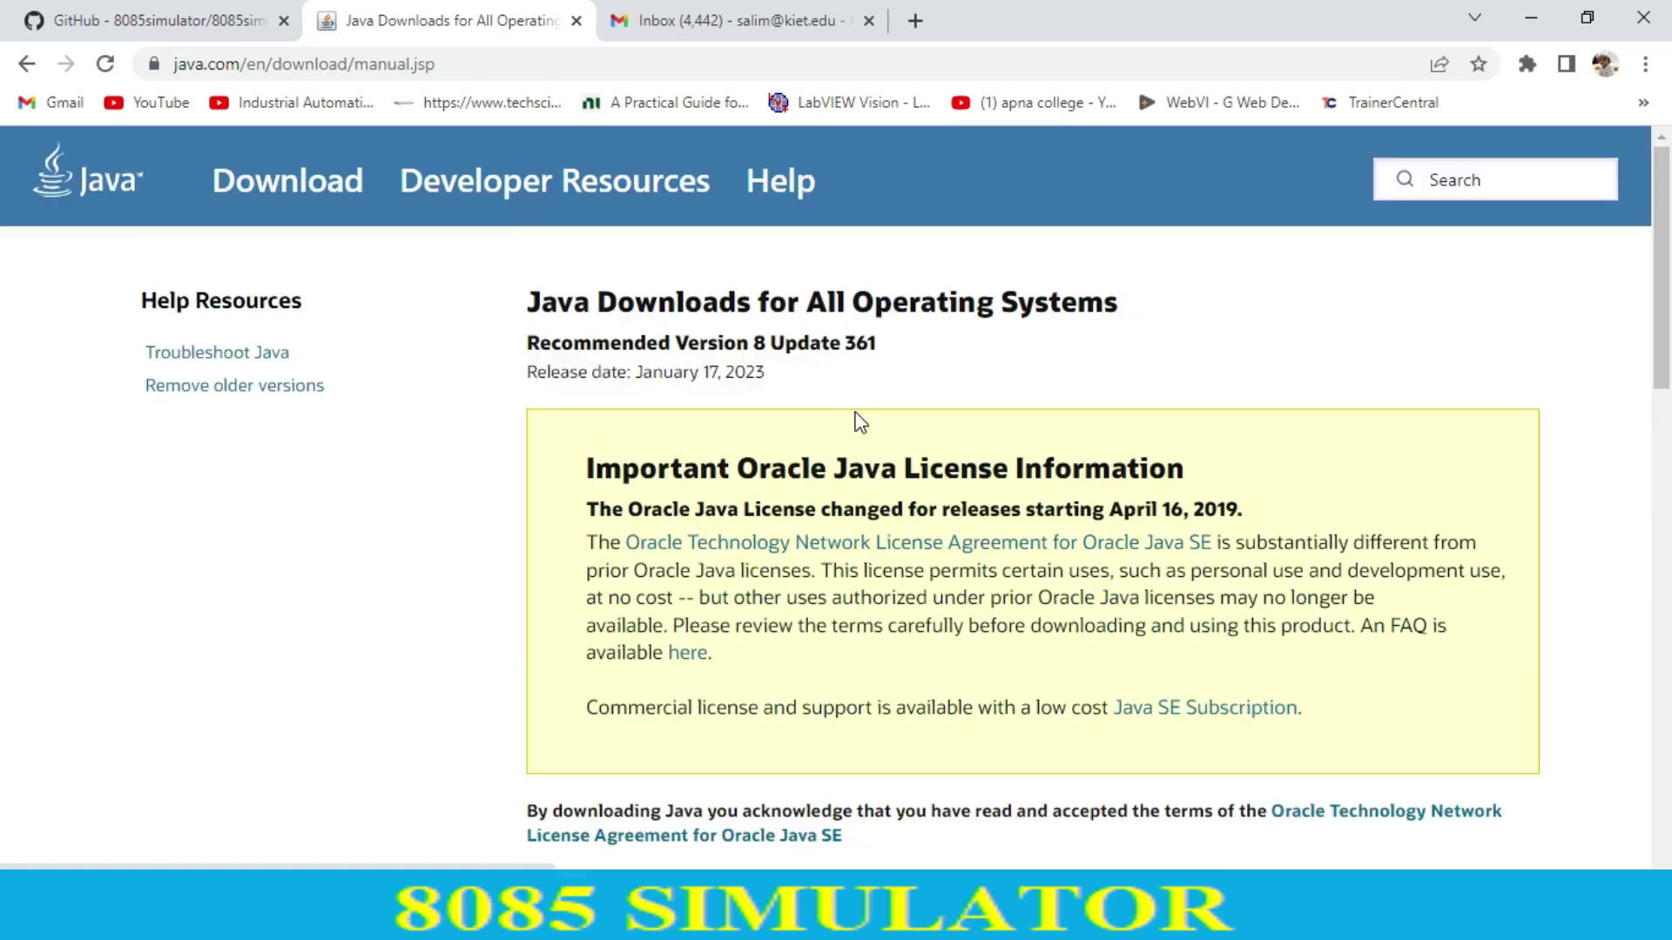
scroll(3, 253, "down", 4)
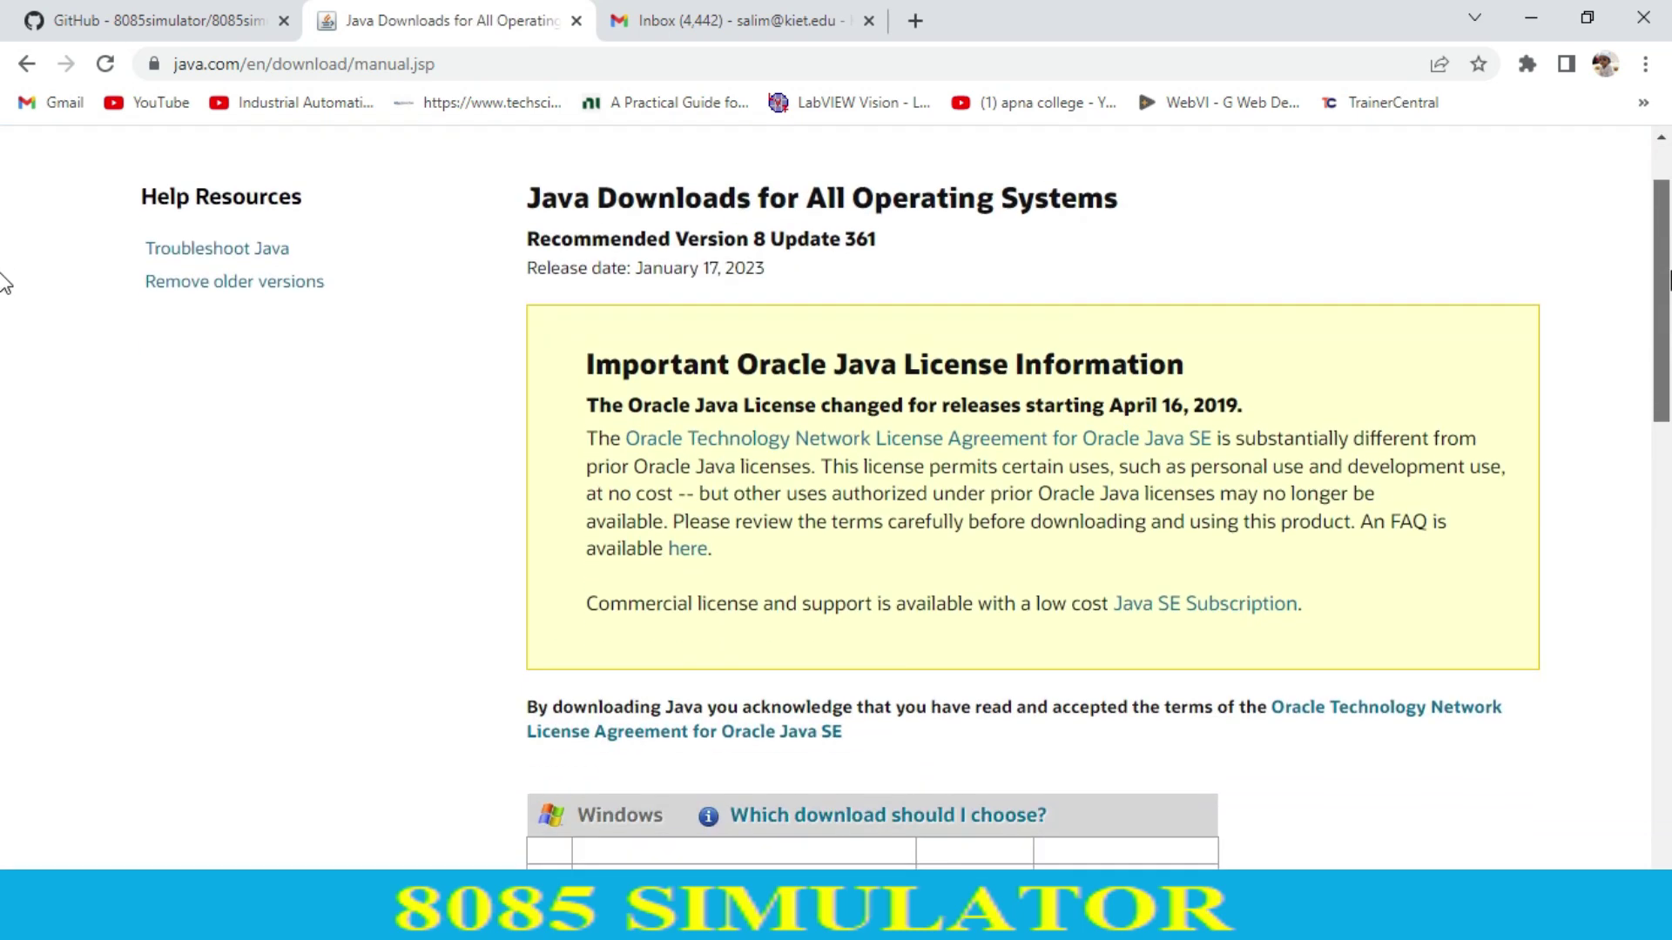
scroll(3, 348, "down", 3)
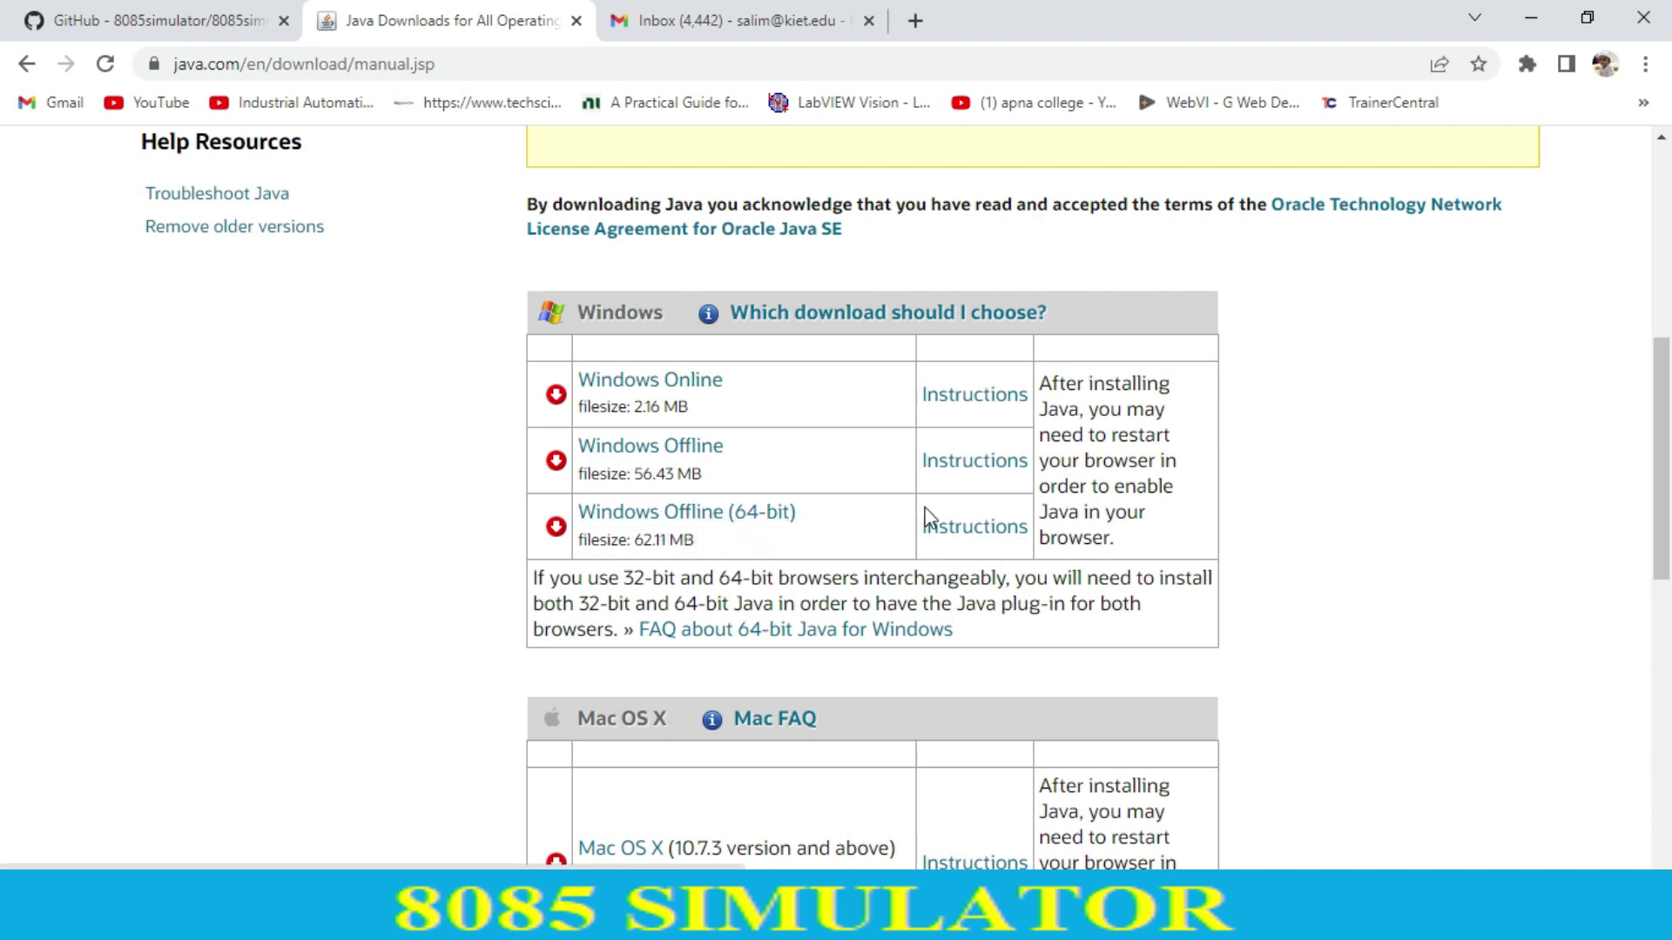
Start the Windows Offline (64-bit) Java installer download, then cancel it.
left_click(669, 520)
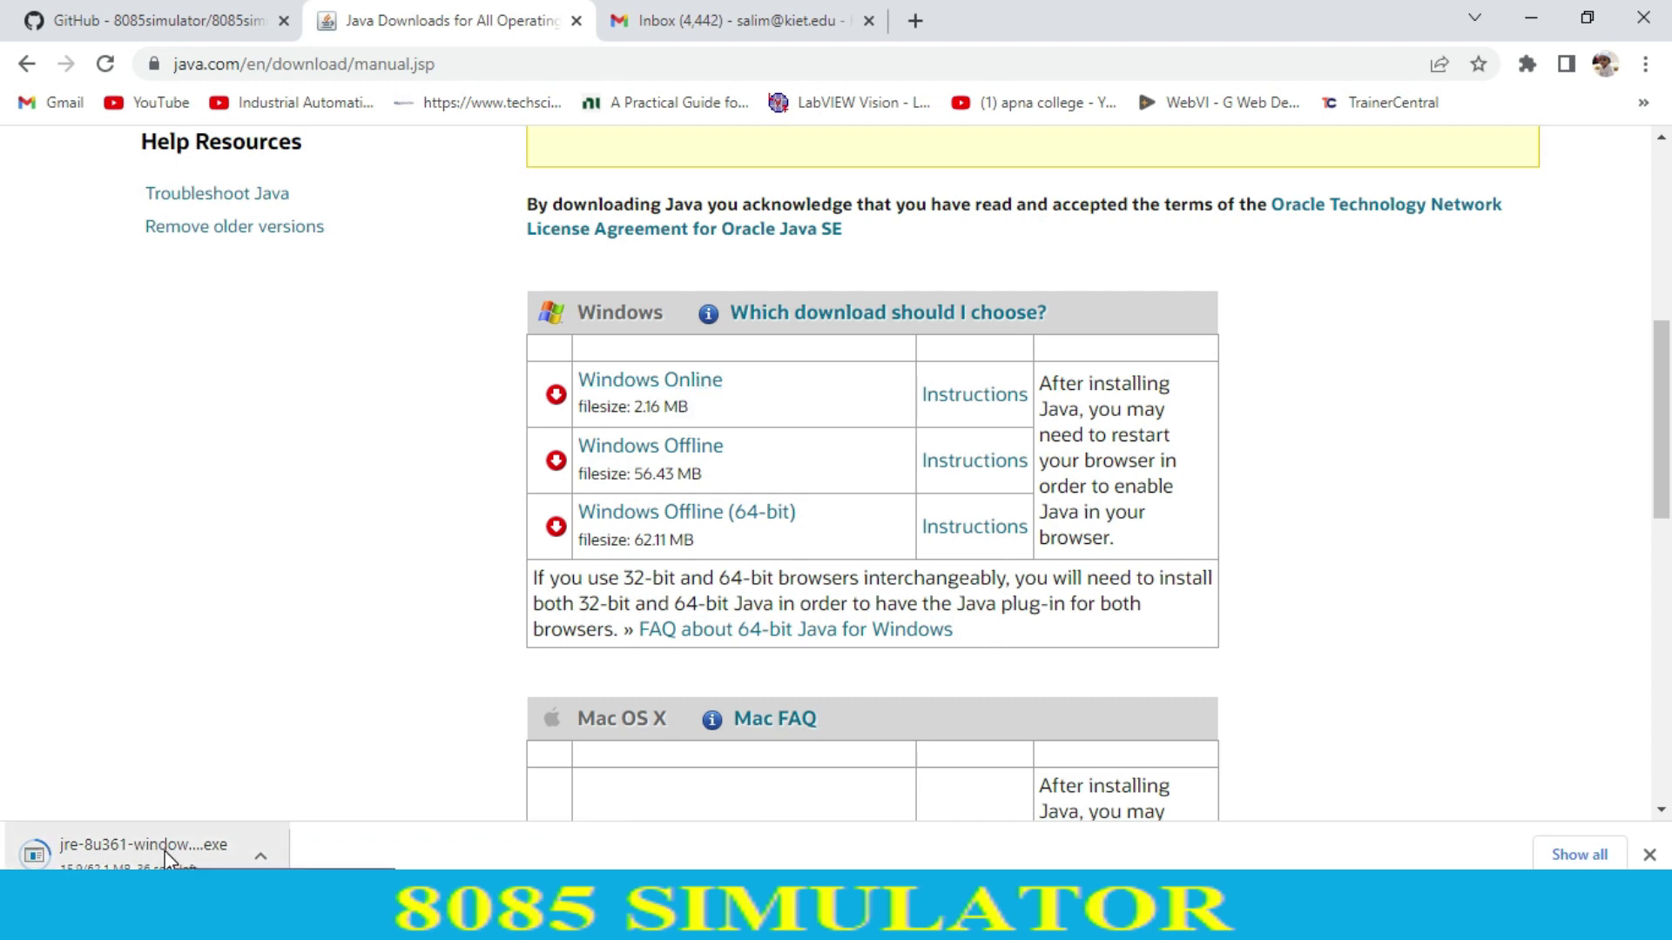
left_click(275, 849)
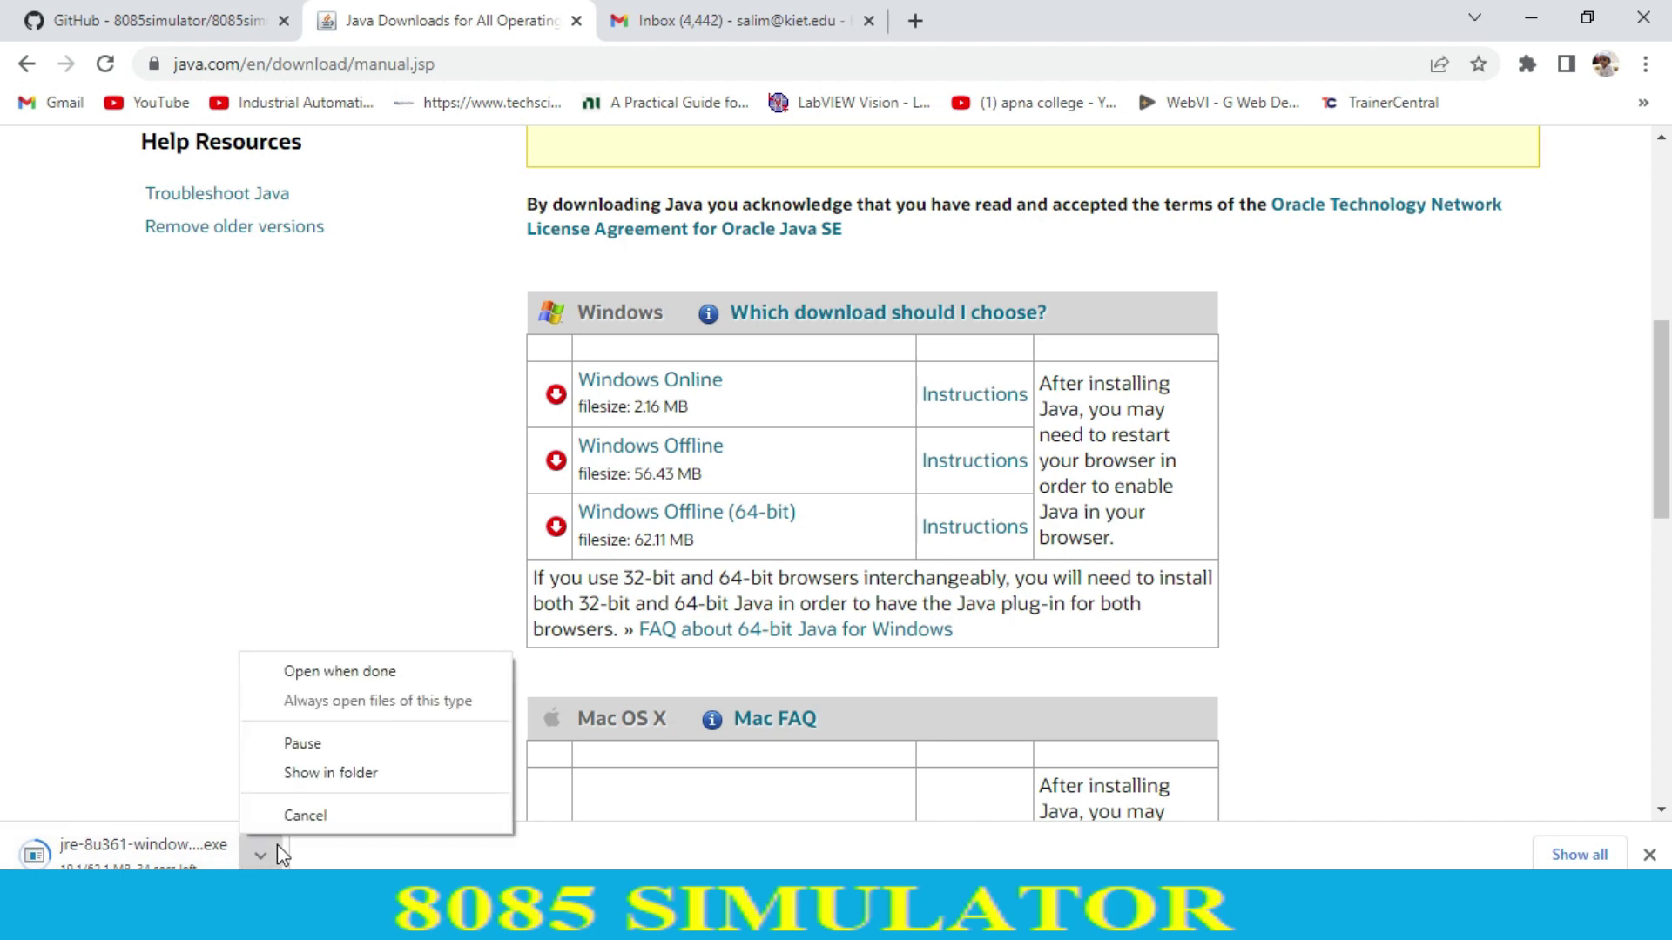
left_click(312, 818)
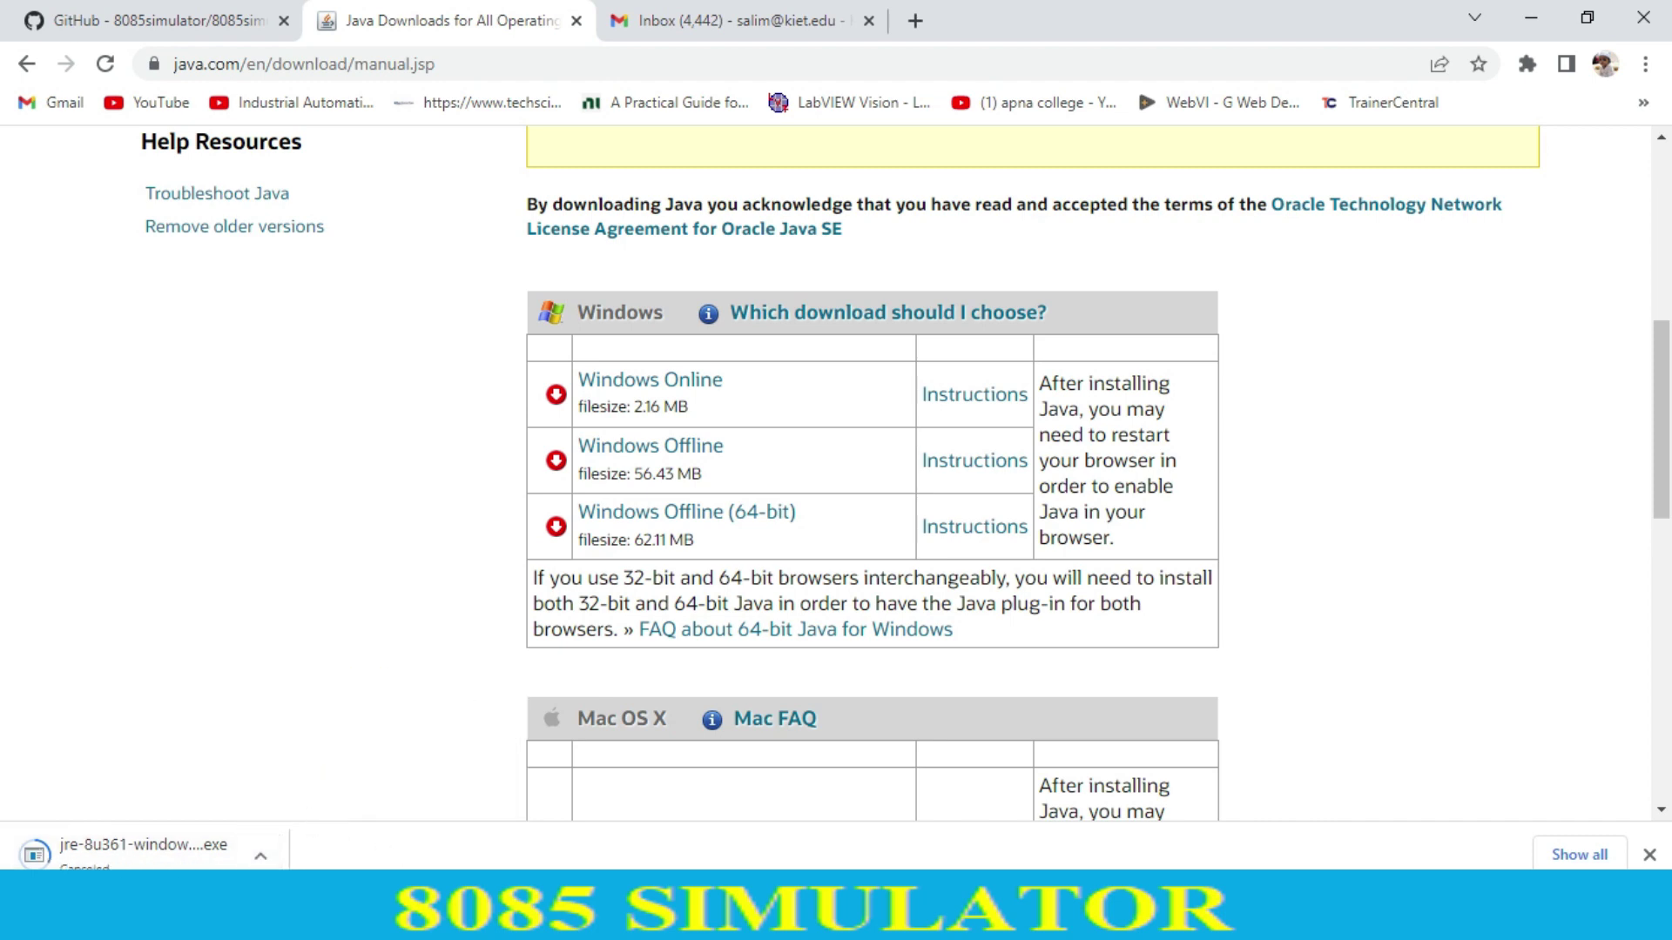
Launch jre-8u361-windows-x64.exe from the Downloads folder, then quit the Java setup and confirm cancelling.
left_click(504, 921)
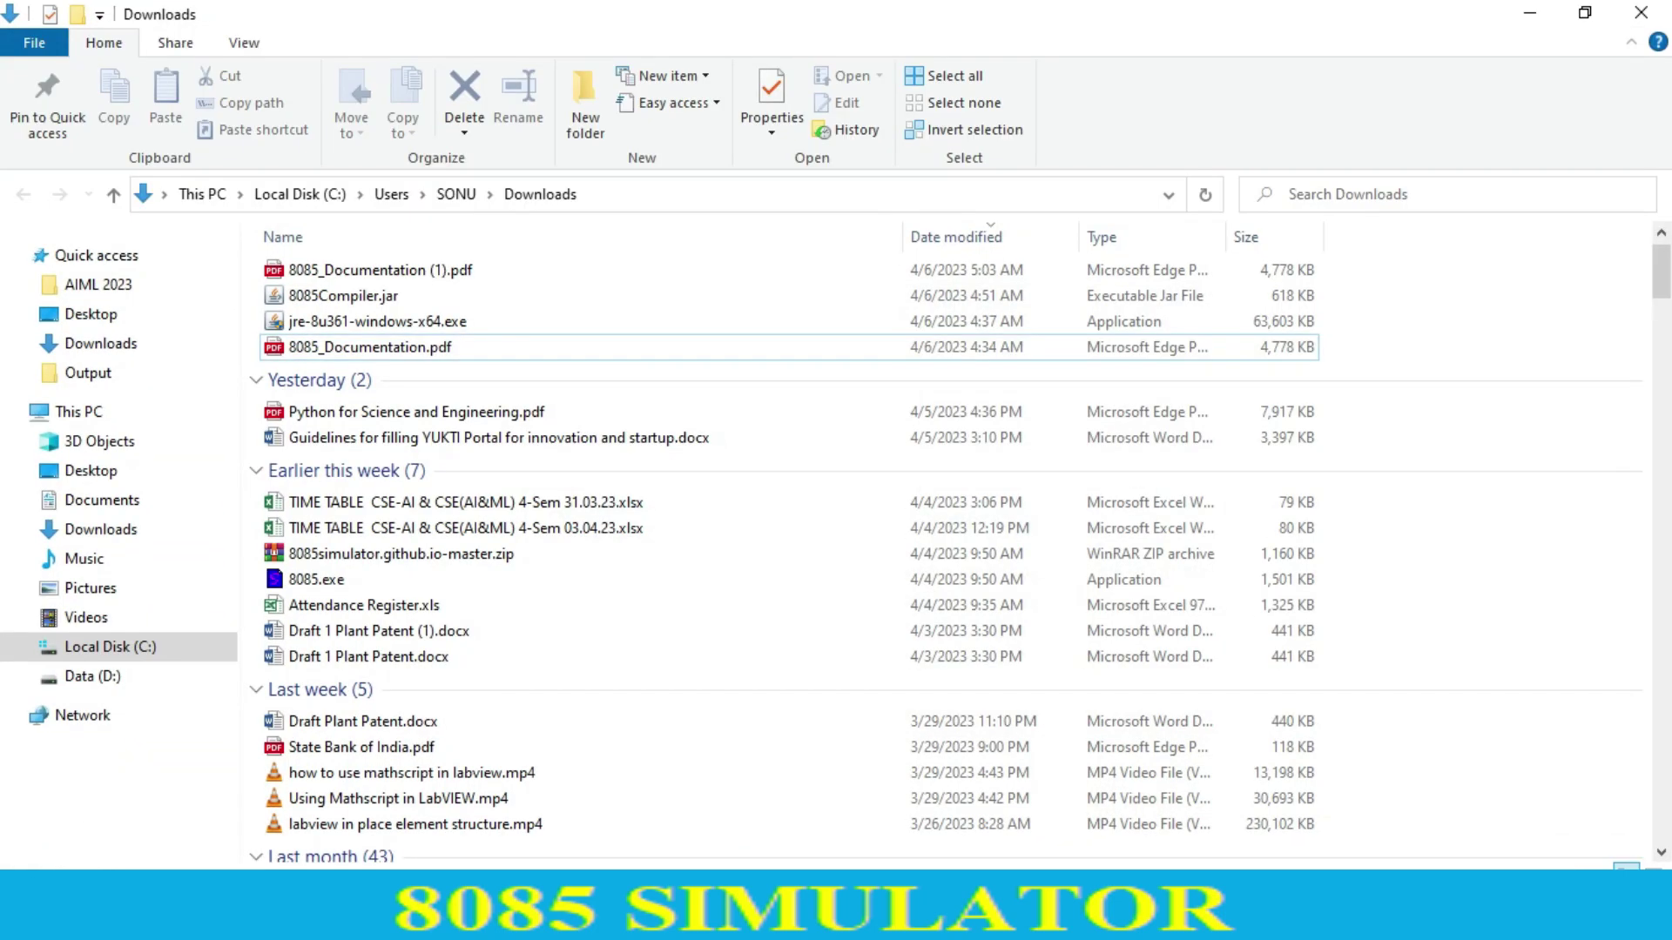
left_click(416, 322)
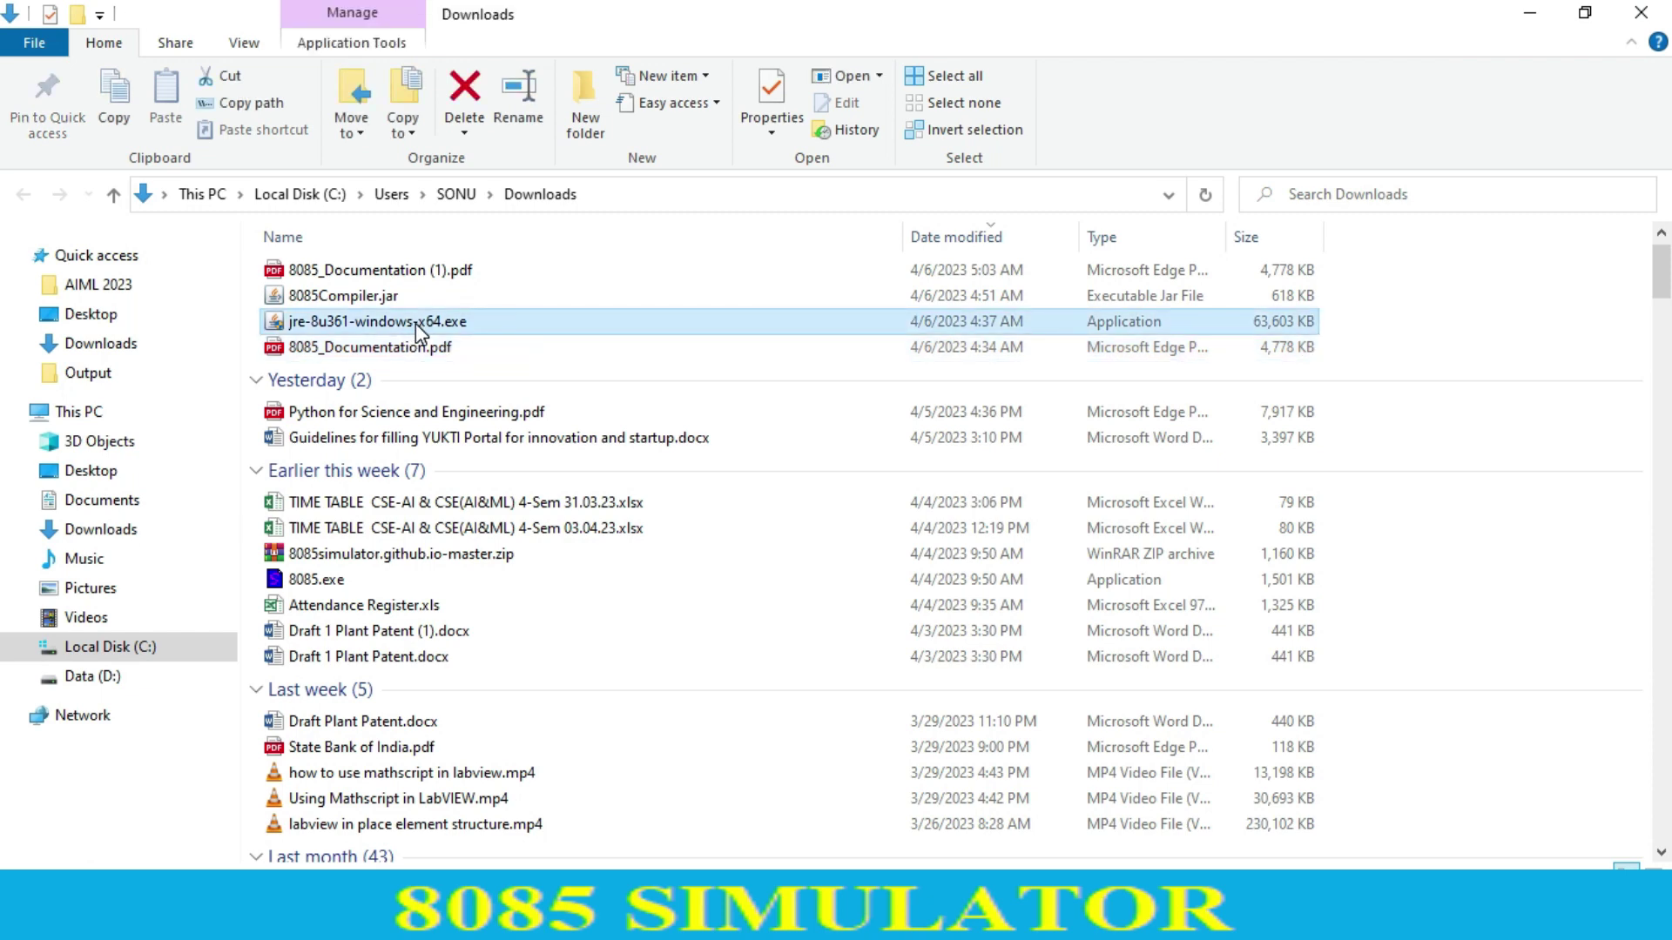
double_click(451, 324)
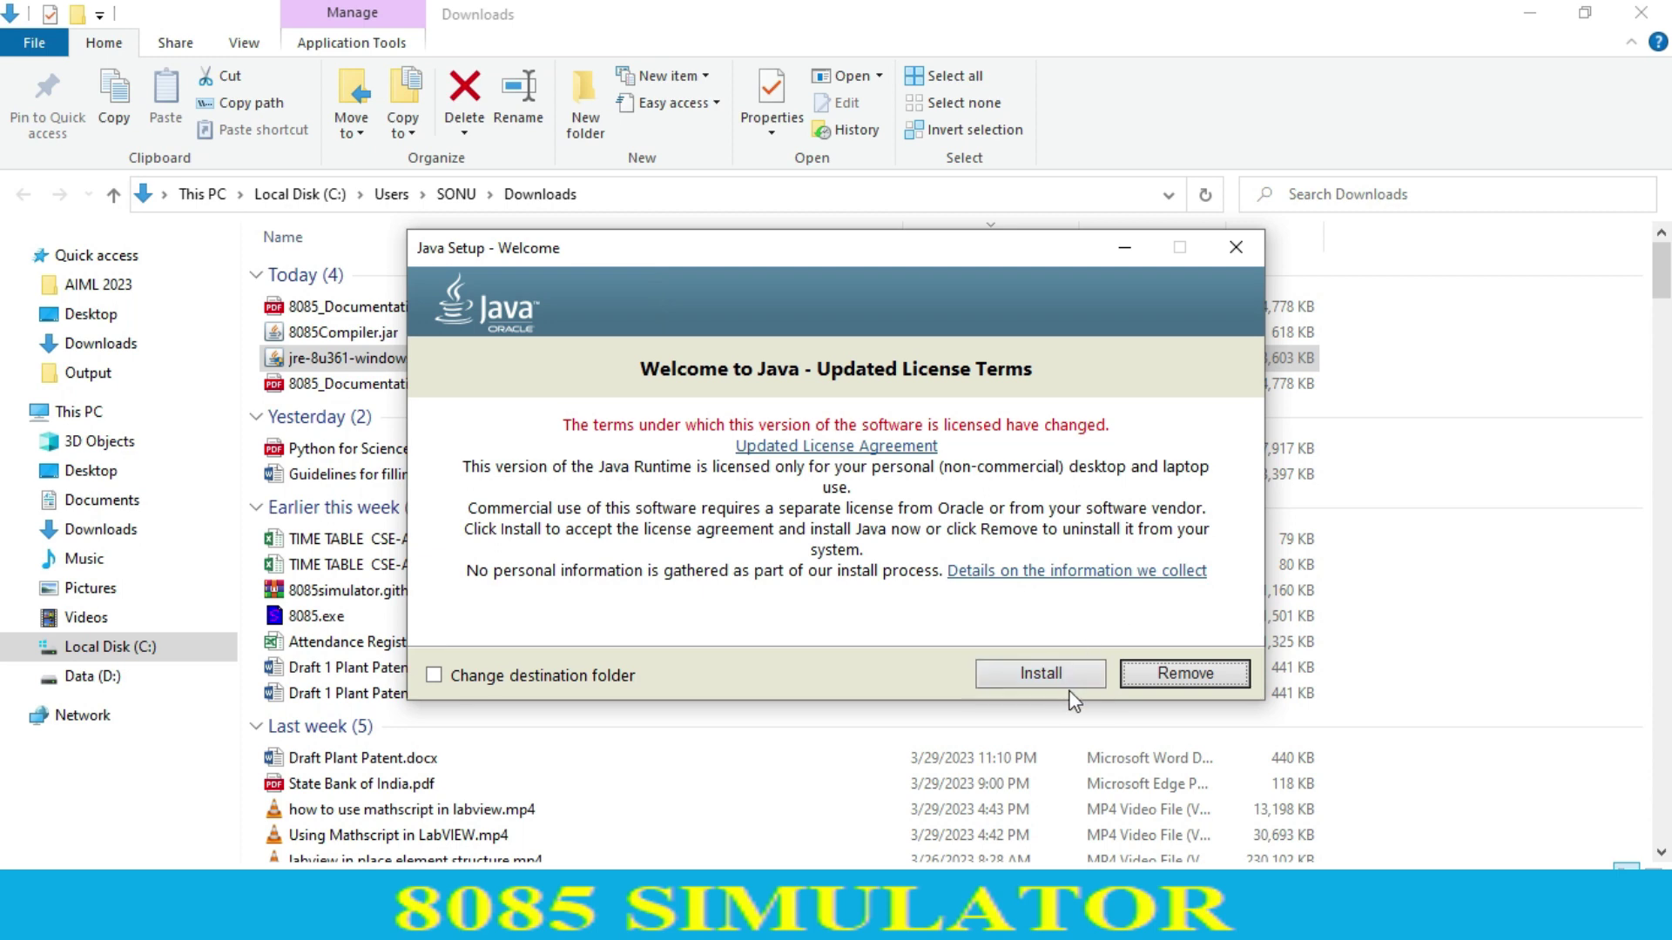
left_click(1245, 253)
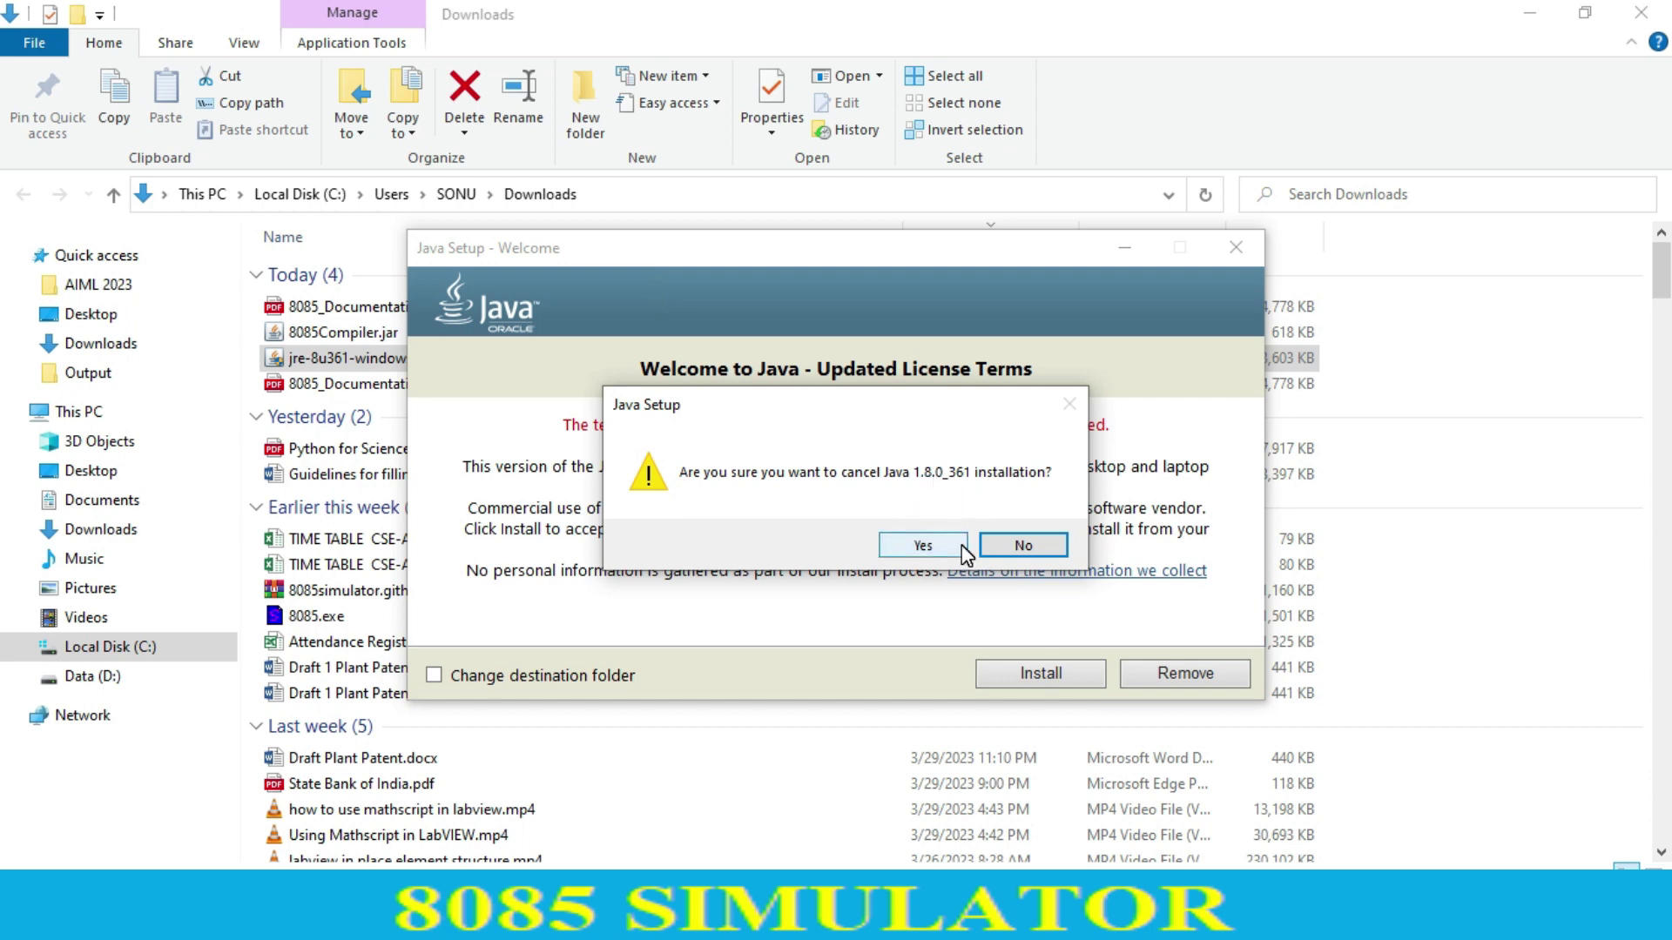
left_click(932, 545)
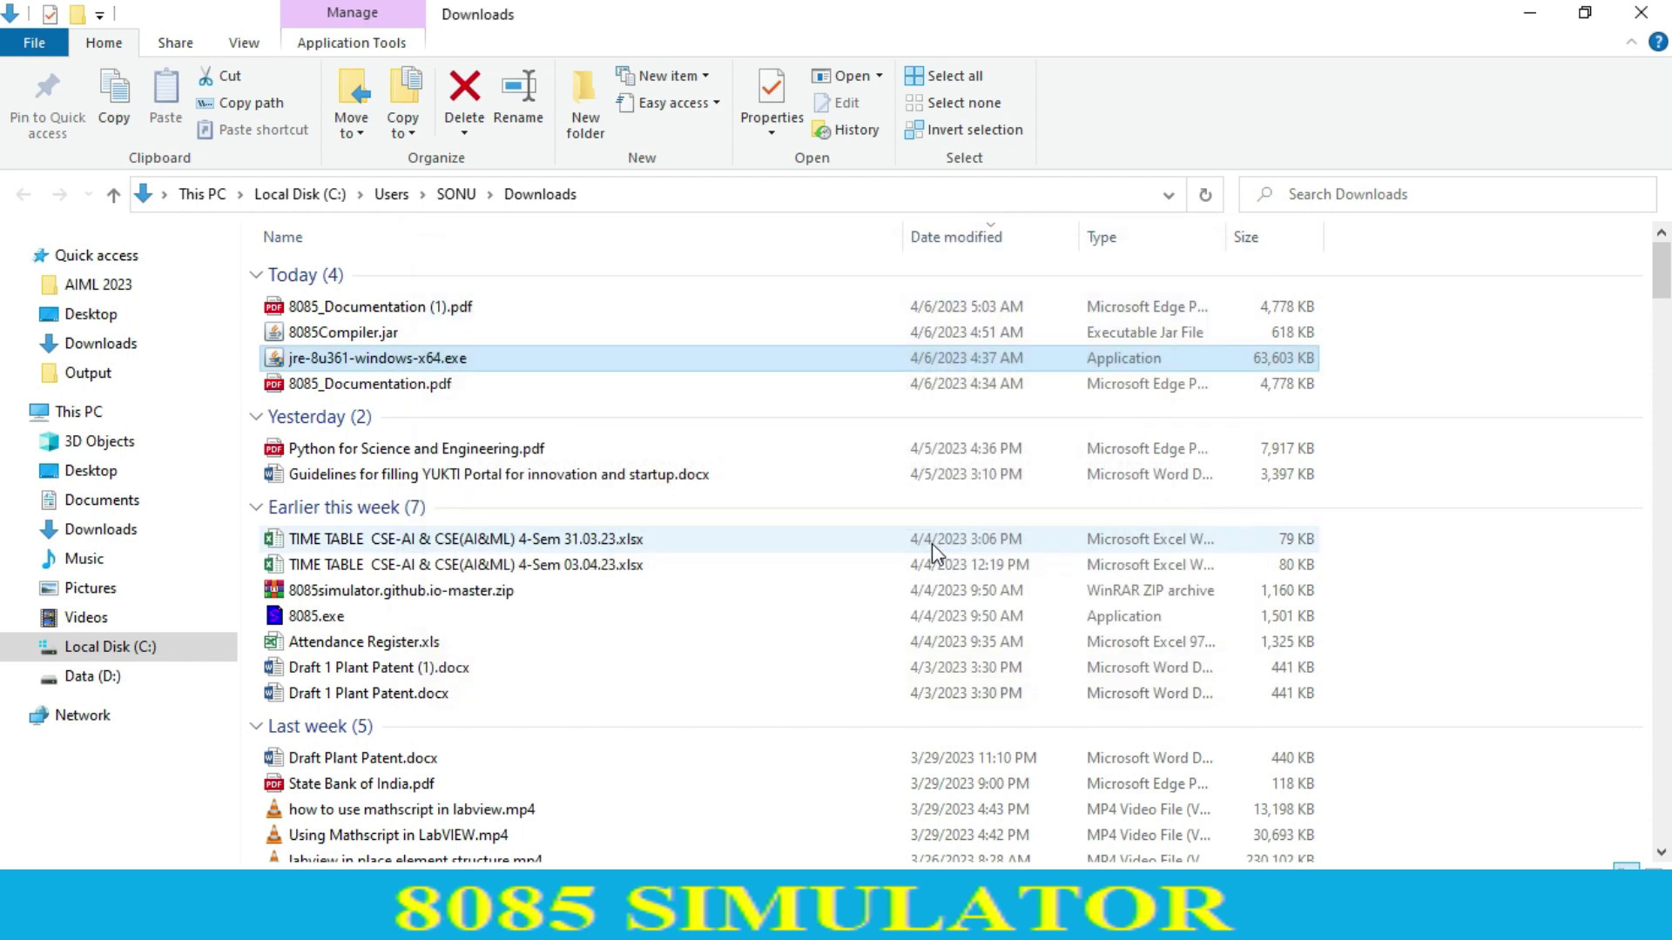
Minimize the Downloads folder and return to 8085_Documentation.pdf at page 11, section 1.2.
left_click(1528, 13)
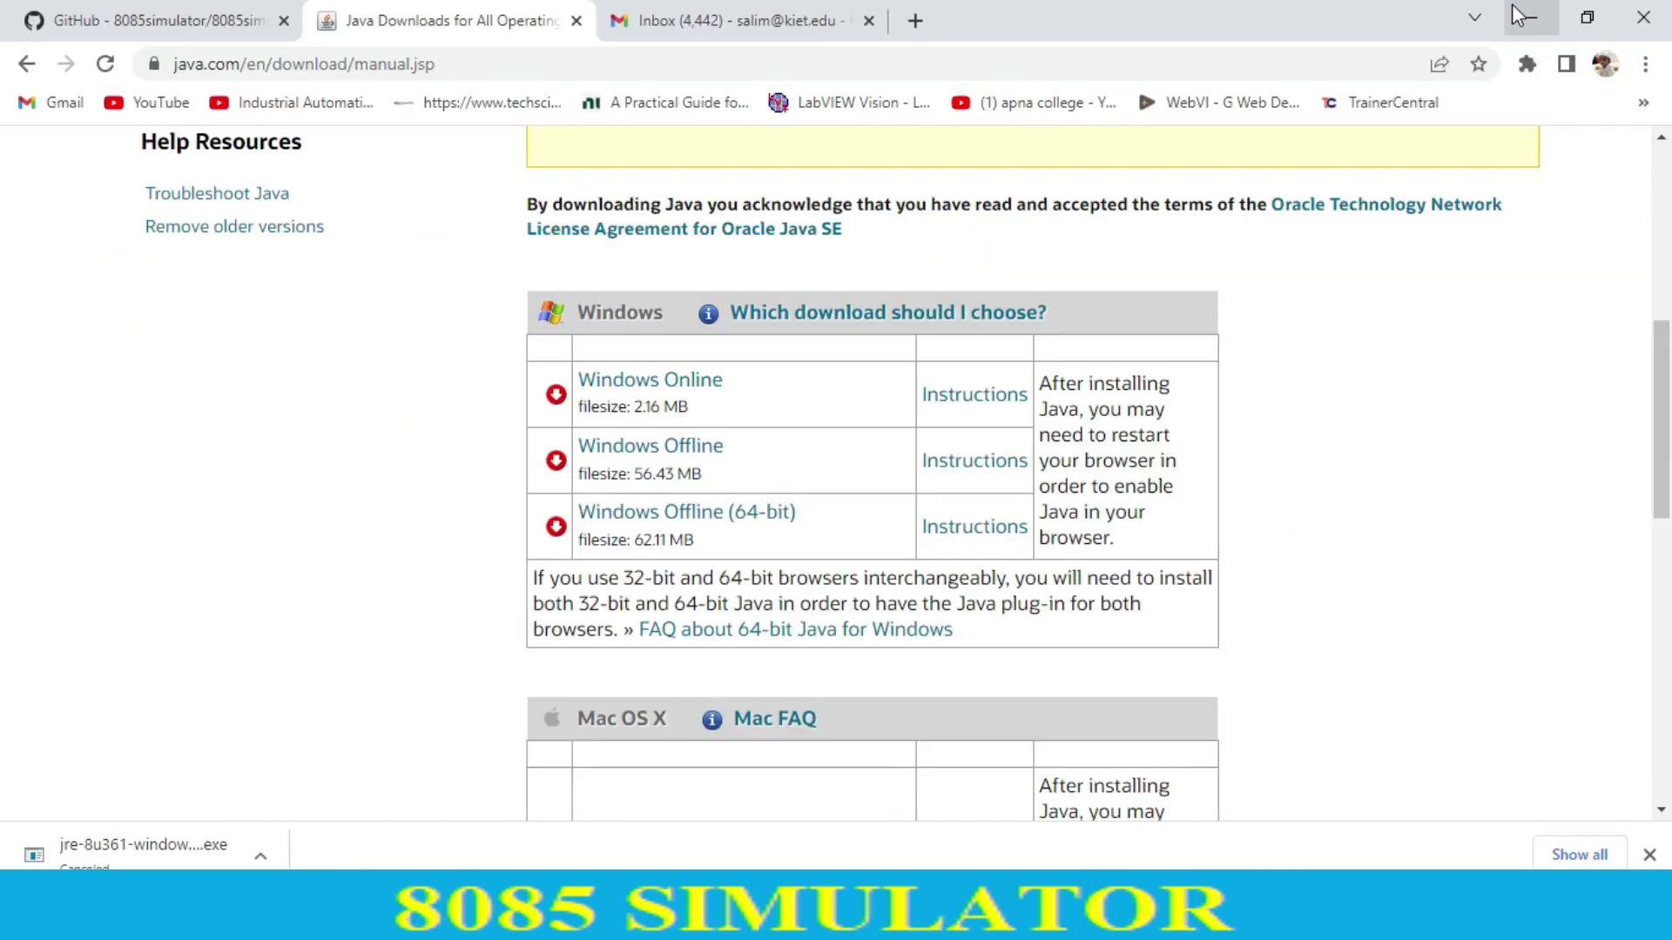
left_click_drag(1662, 421, 1662, 245)
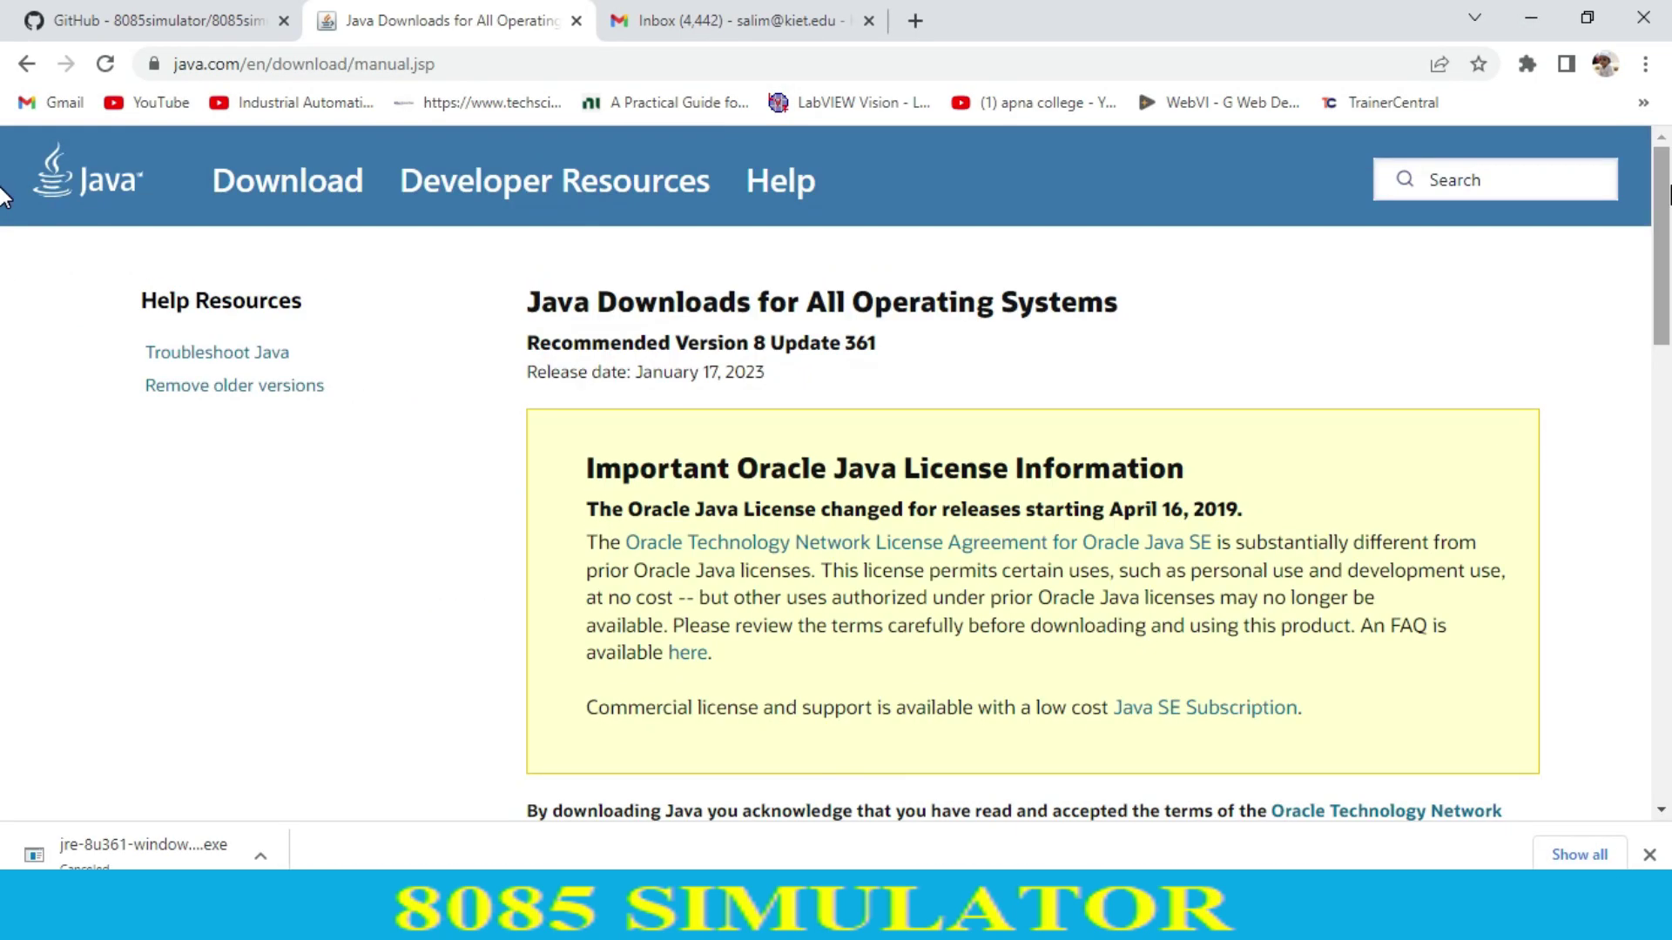
left_click(26, 64)
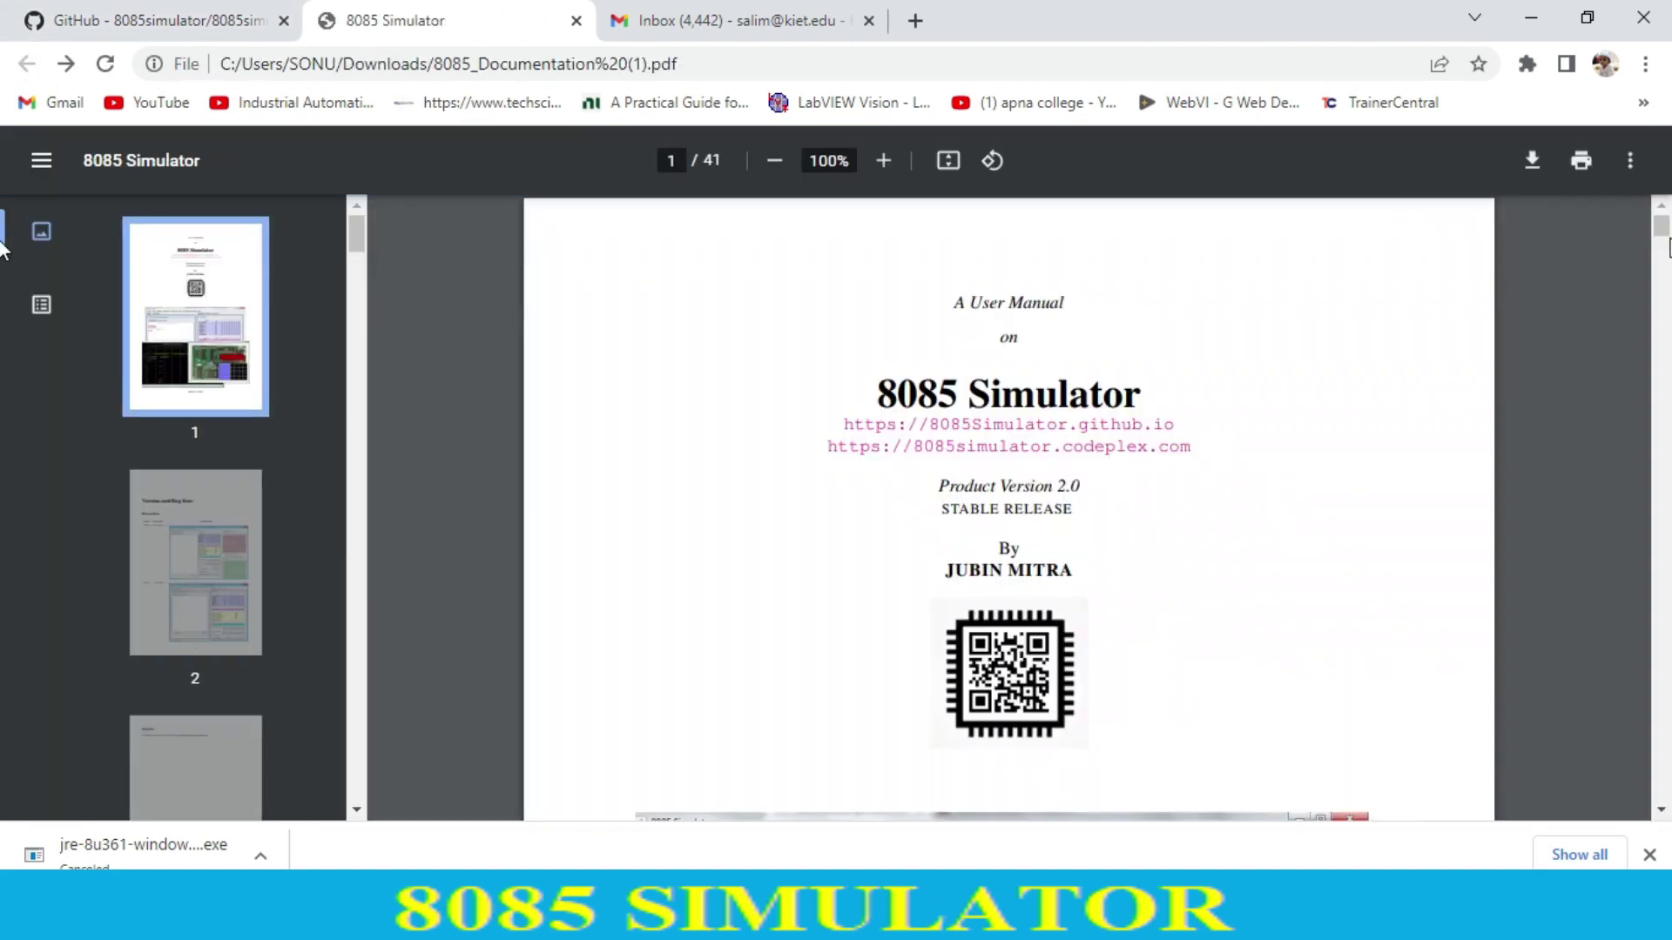
left_click_drag(1663, 237, 1665, 379)
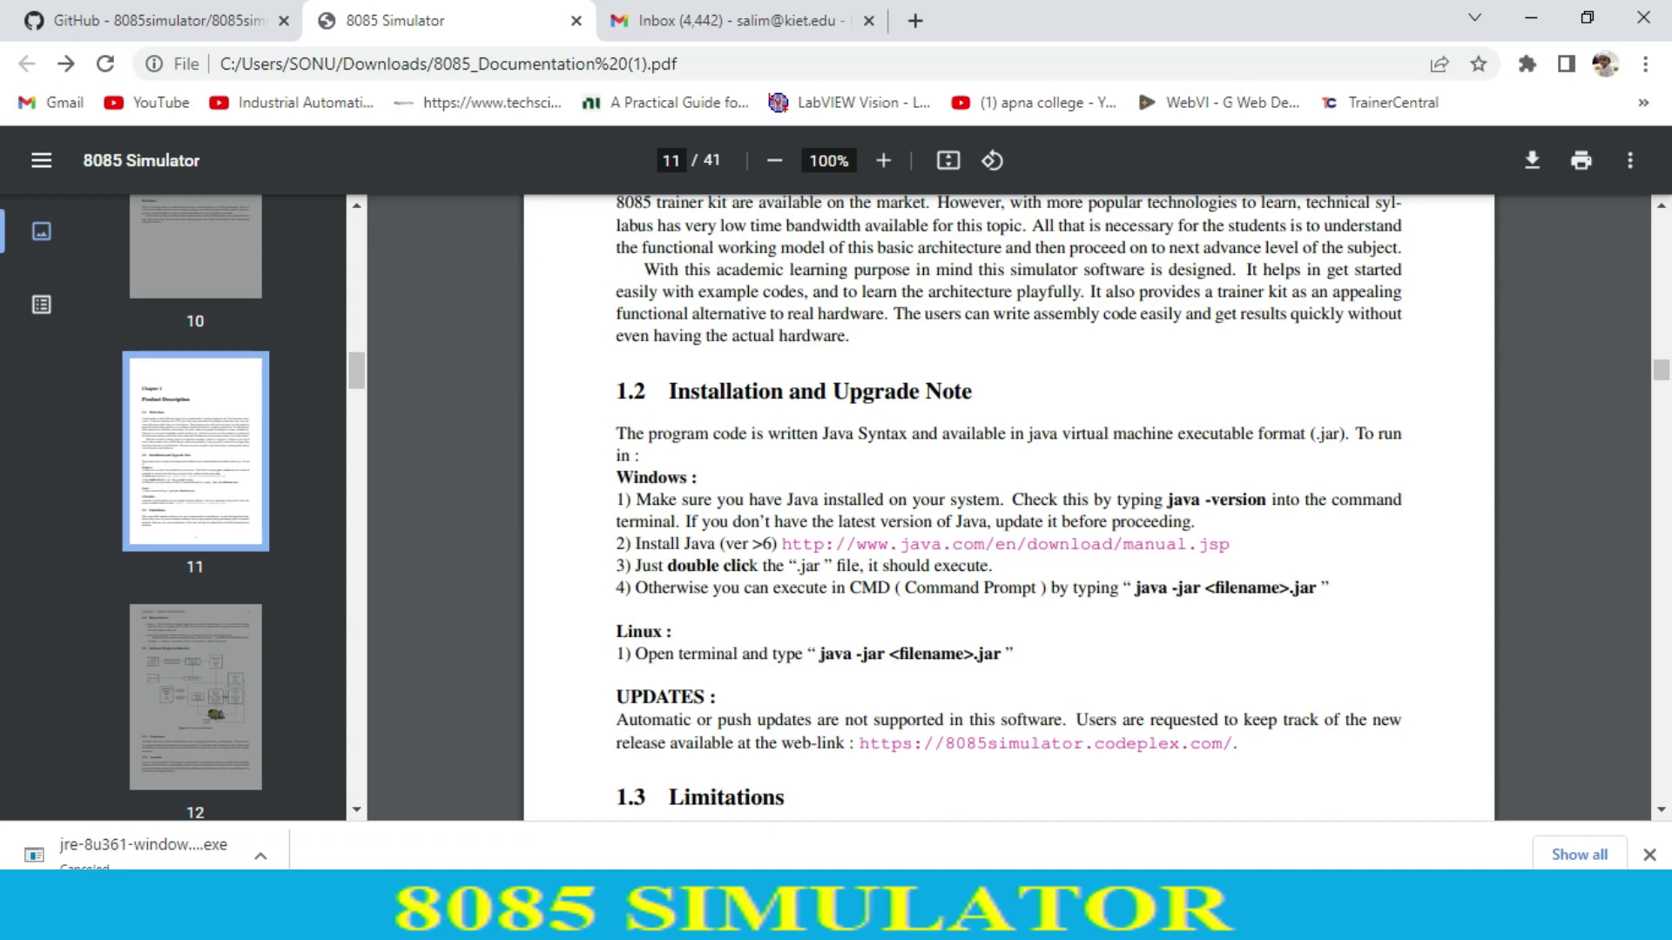
Open Command Prompt through the Run box with cmd and type java -version.
key("super+s")
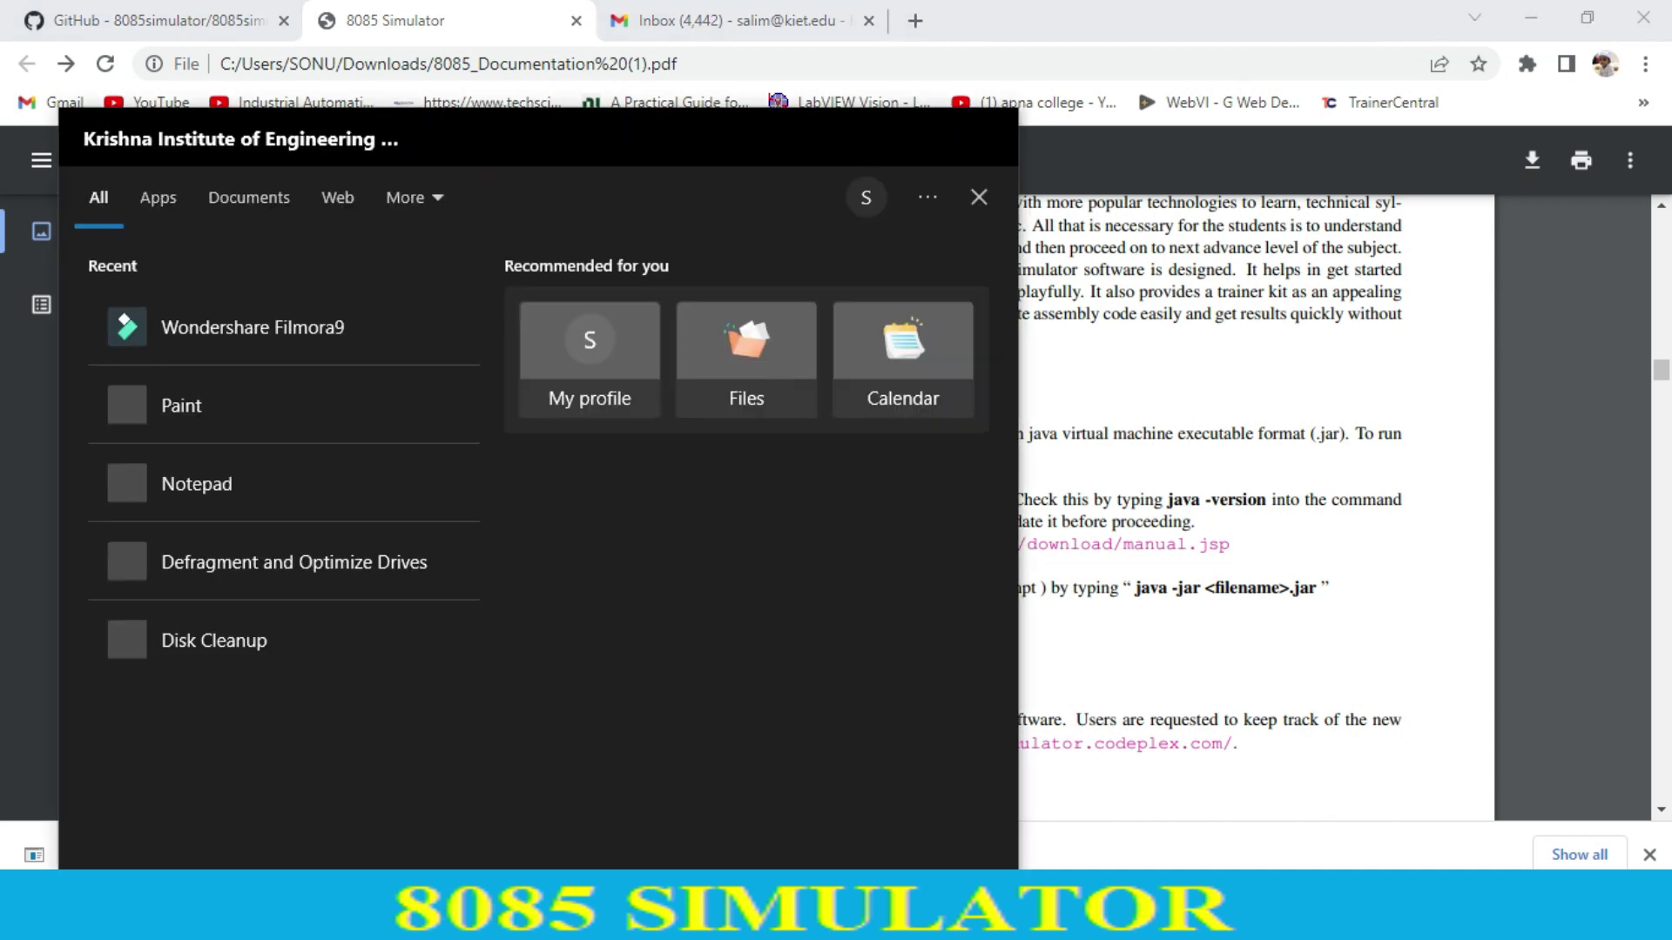
type("c")
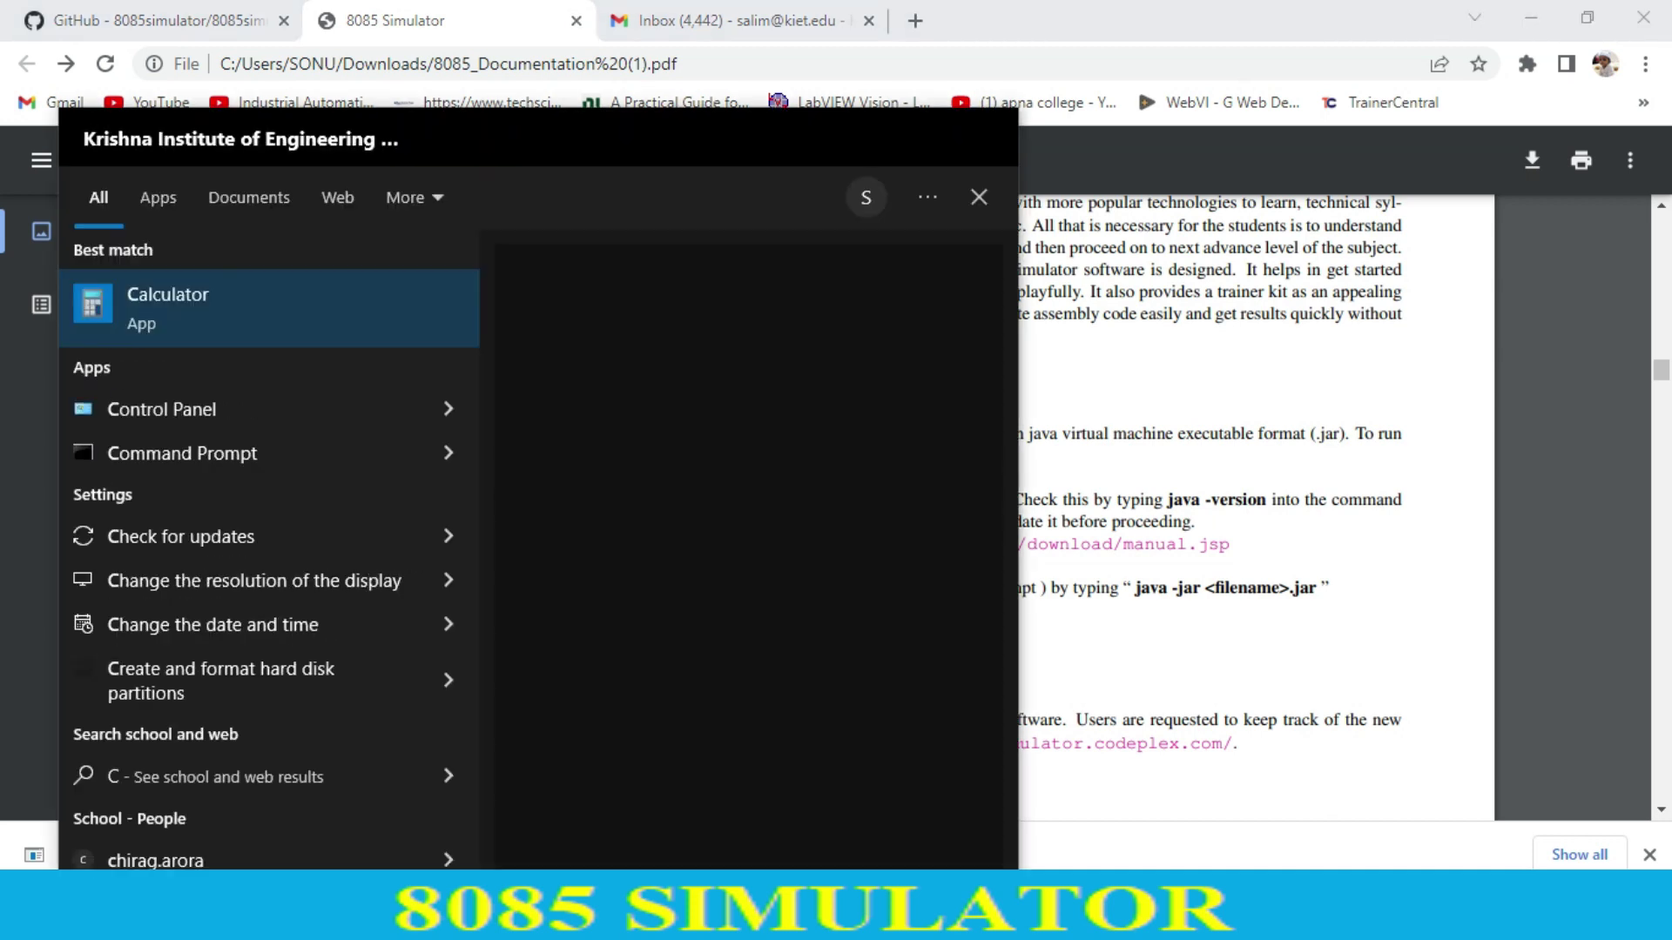
key("BackSpace")
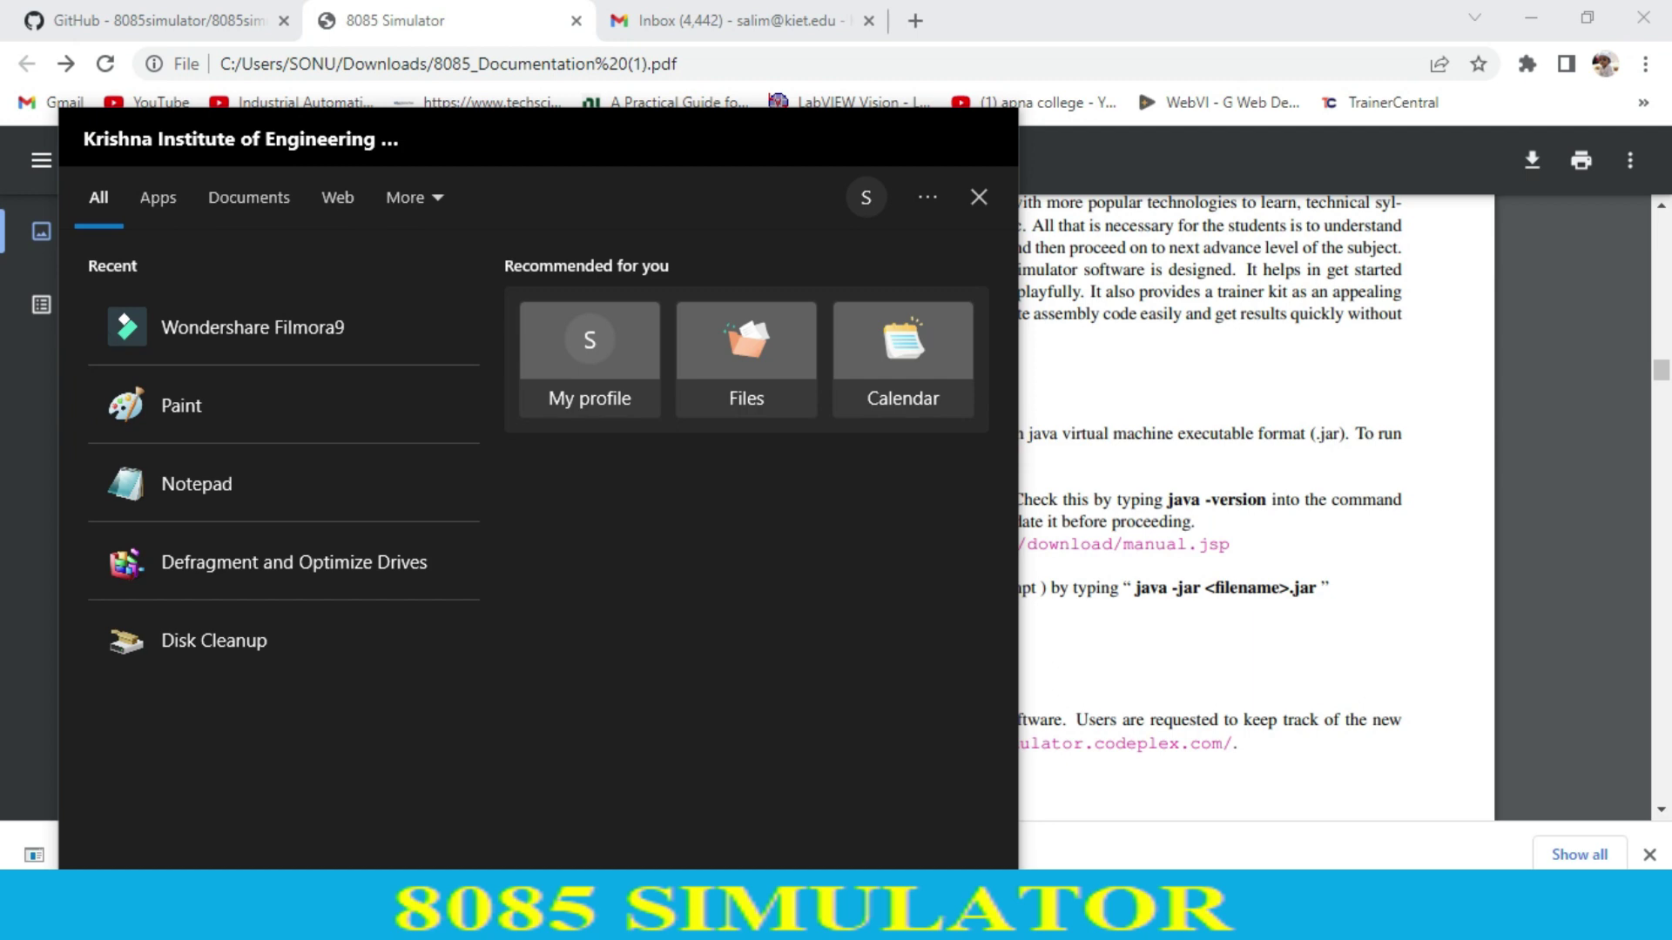
key("super+r")
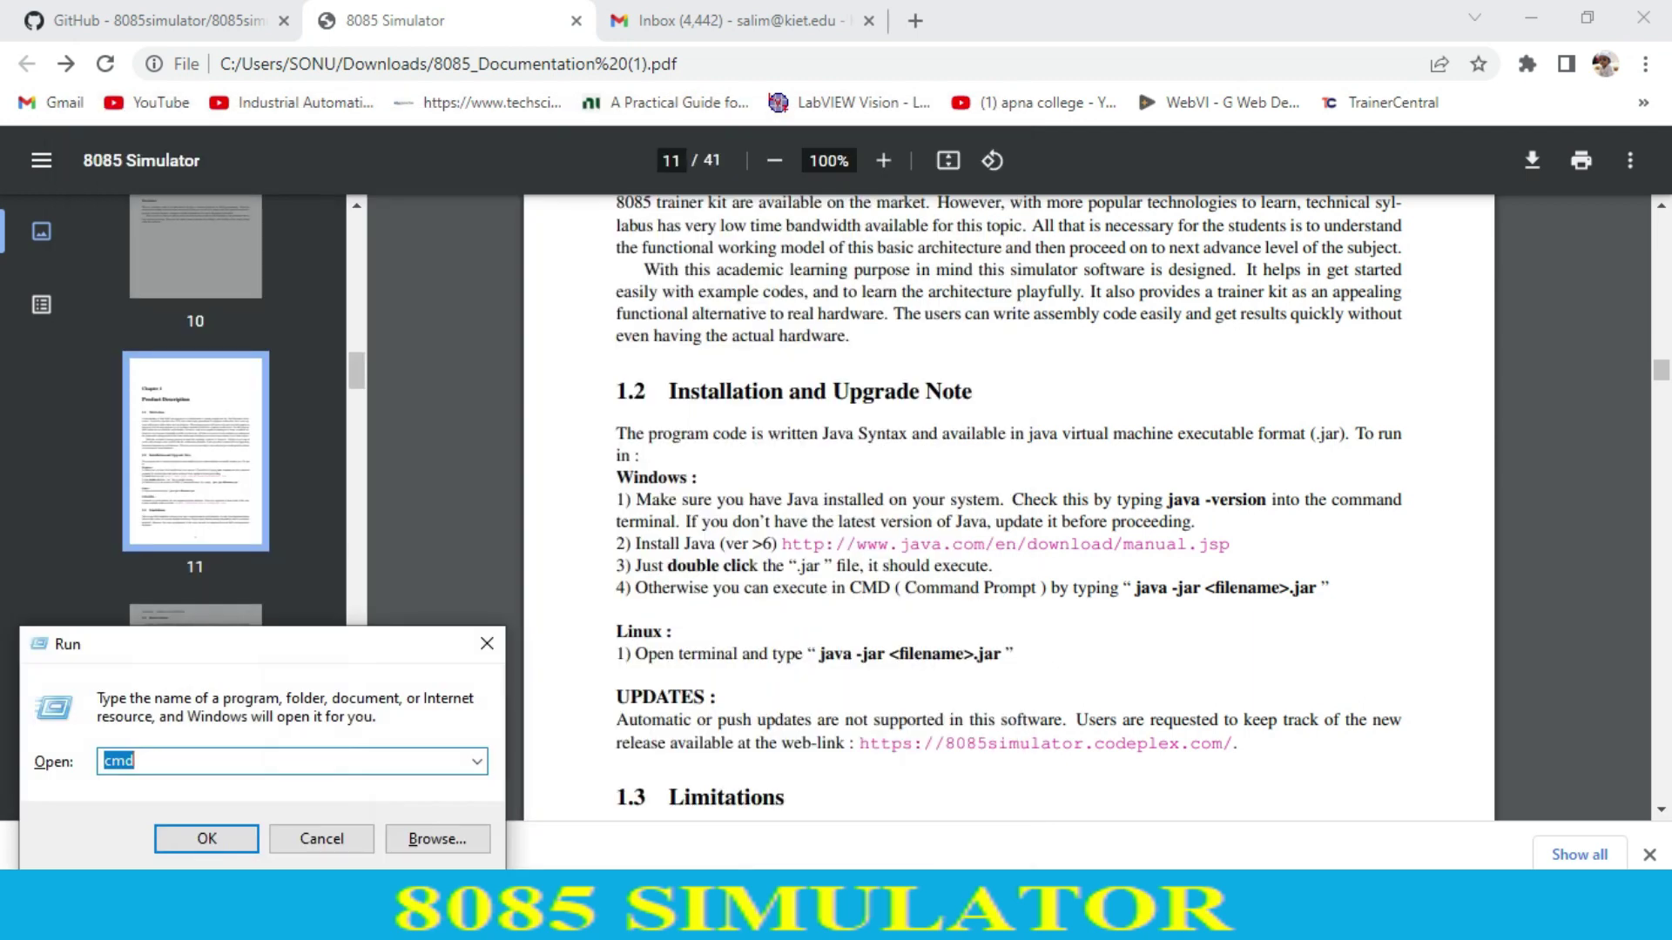
key("Return")
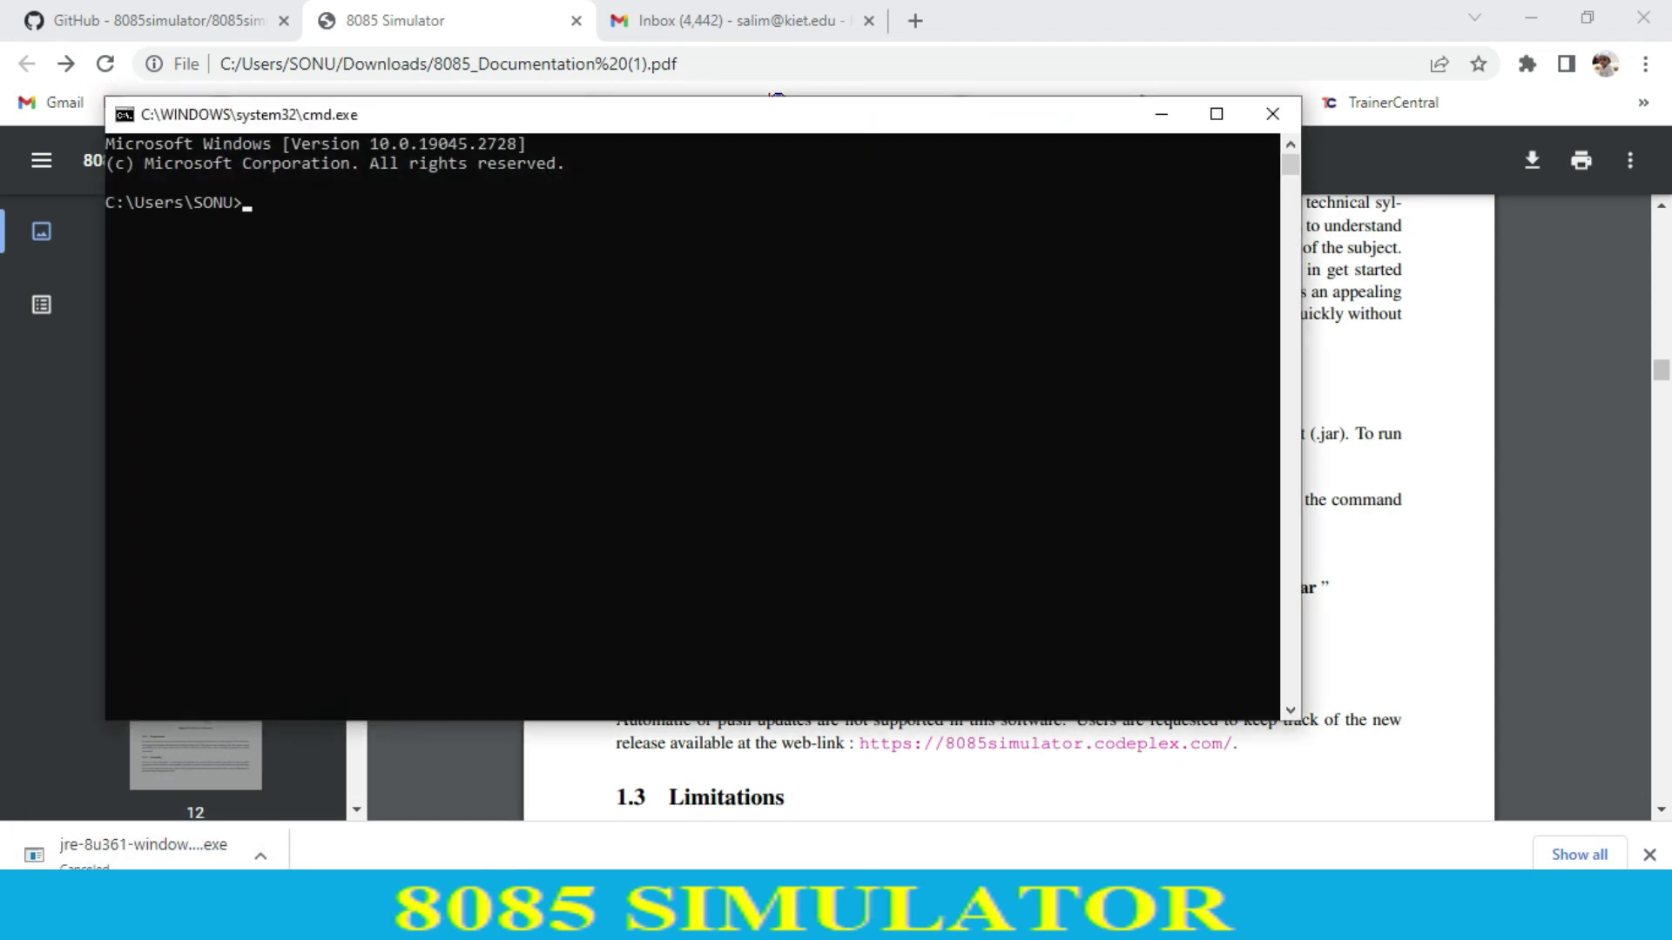
type("java -version")
Run java -version, then edit the recalled command to plain java and run it.
key("Return")
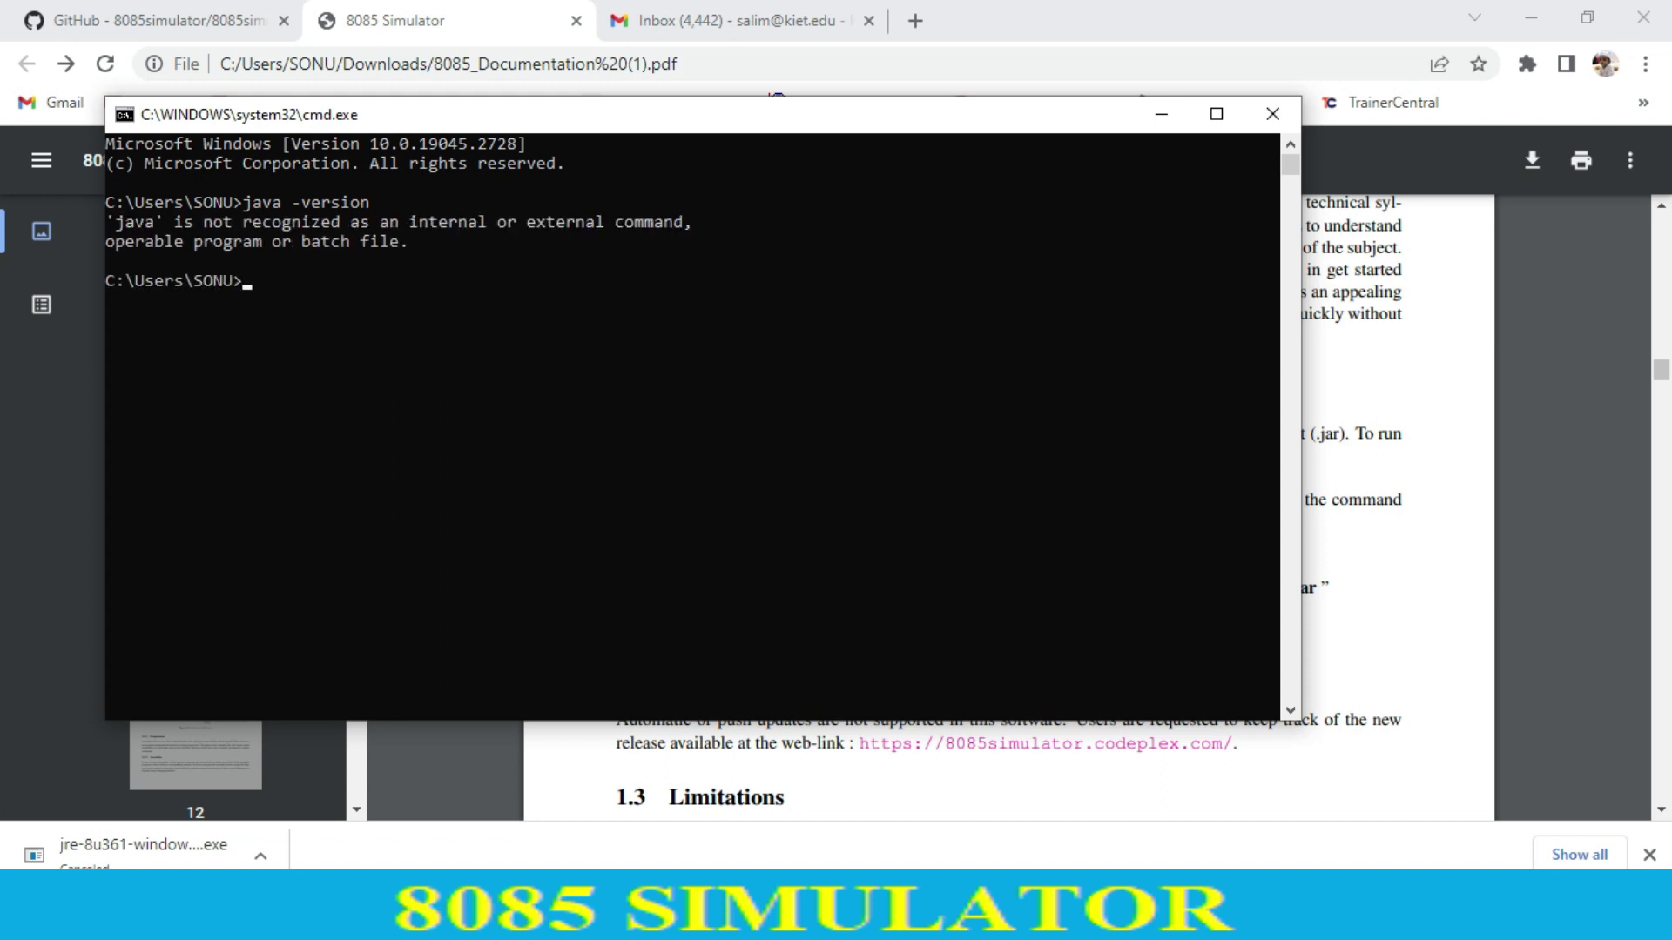
key("Up")
key("Left")
key("Left")
key("Left")
key("Left")
key("Left")
key("Left")
key("Left")
key("Left")
key("Right")
key("Right")
key("Right")
key("Right")
key("Right")
key("Right")
key("BackSpace")
key("BackSpace")
key("BackSpace")
key("BackSpace")
key("BackSpace")
key("BackSpace")
key("BackSpace")
key("BackSpace")
key("Return")
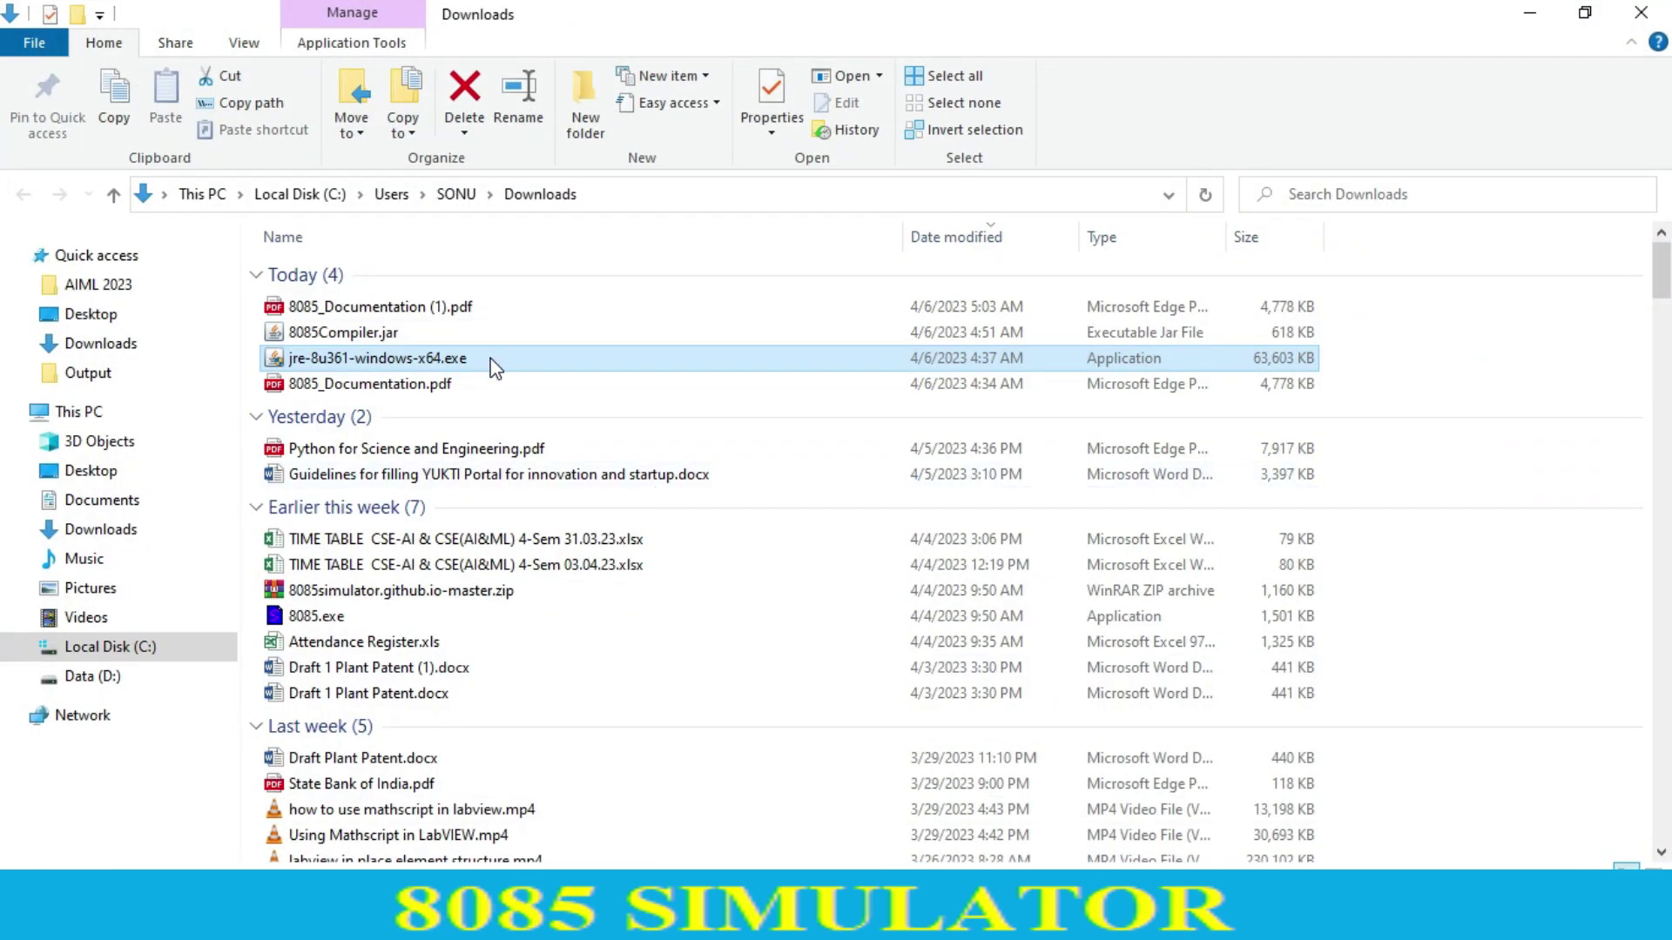
Relaunch jre-8u361-windows-x64.exe and choose Install in the Java Setup welcome dialog.
double_click(494, 366)
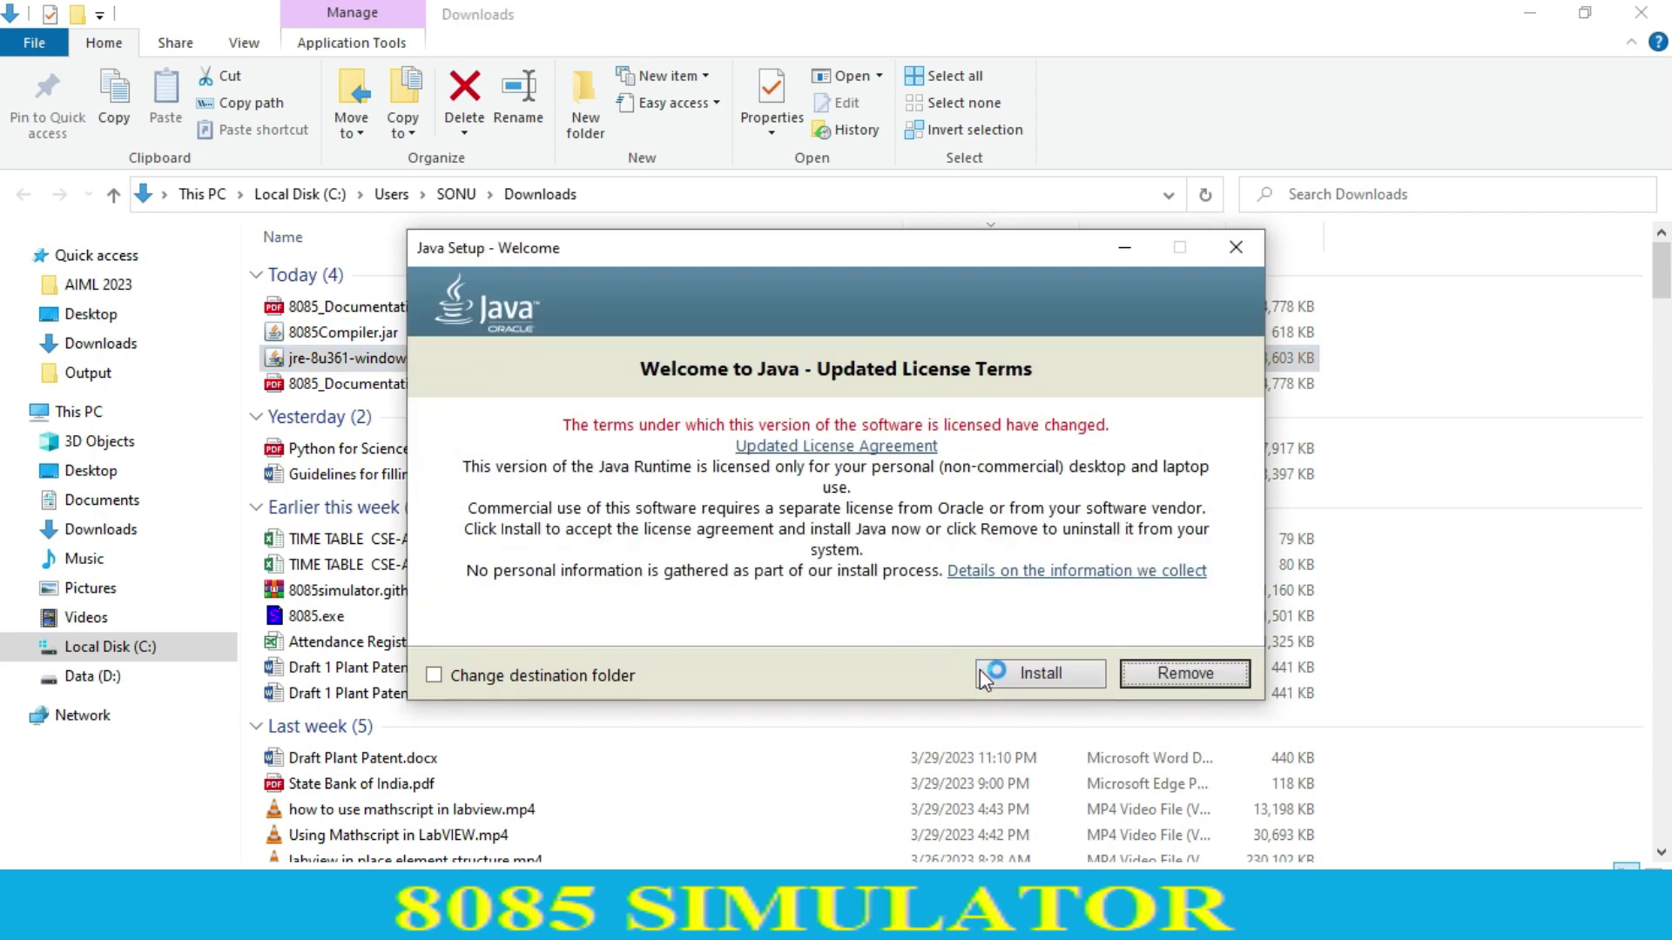
left_click(1006, 675)
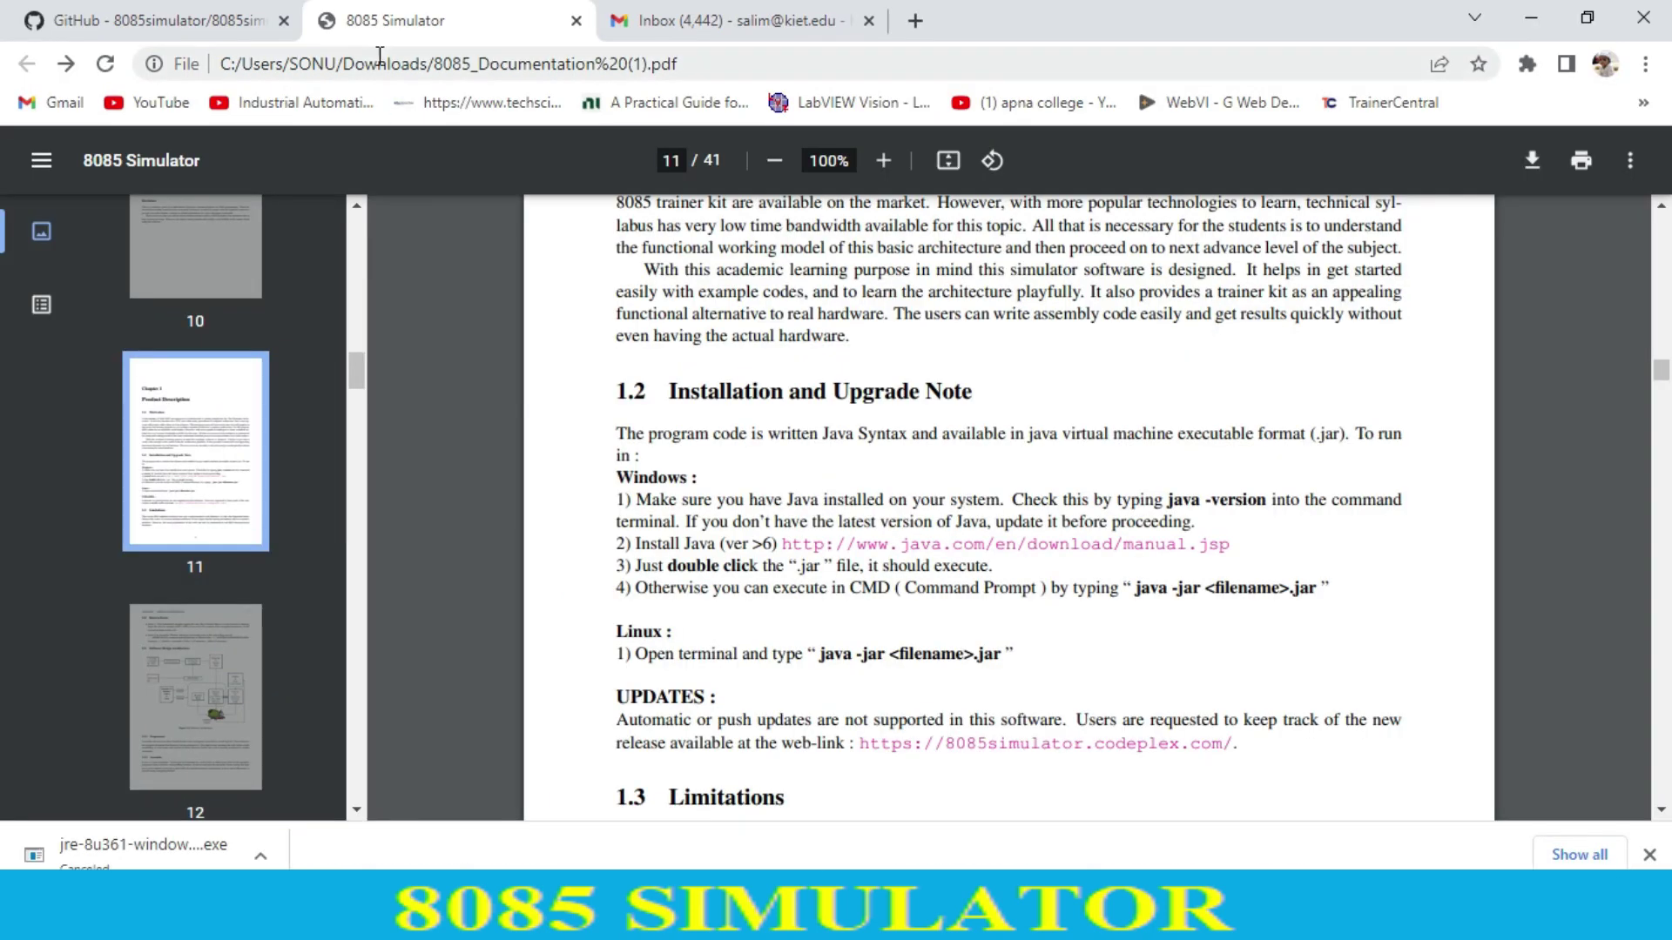
Download 8085Compiler.jar from the GitHub README, open it from the download bar, and close Java Setup.
left_click(157, 20)
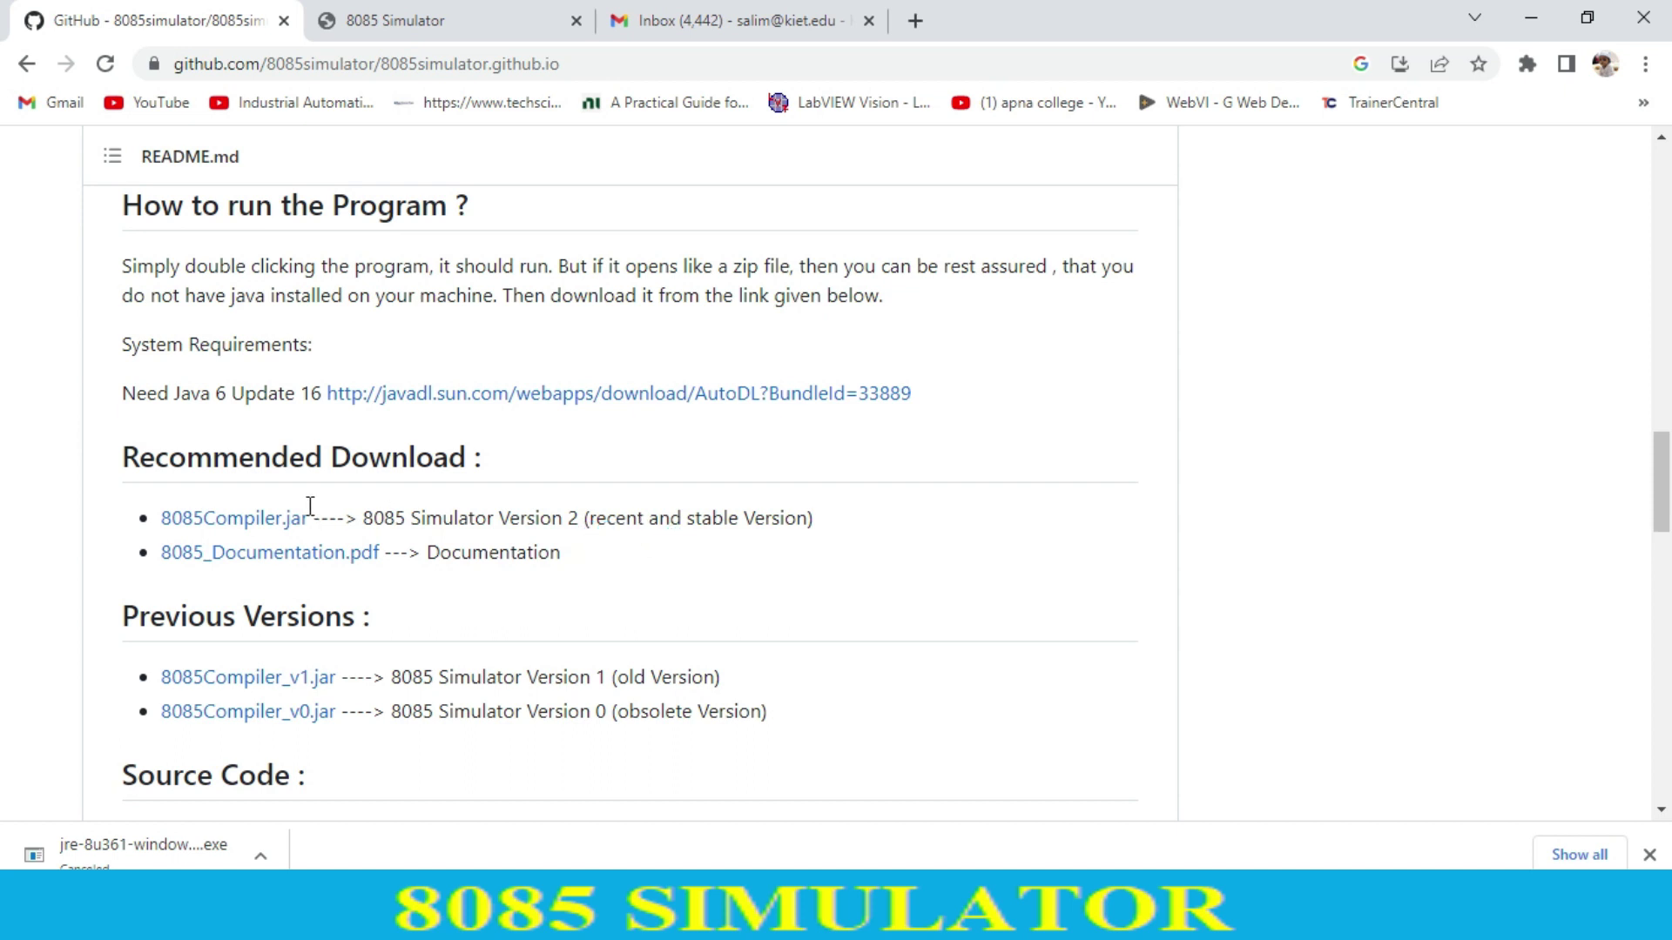
left_click(292, 527)
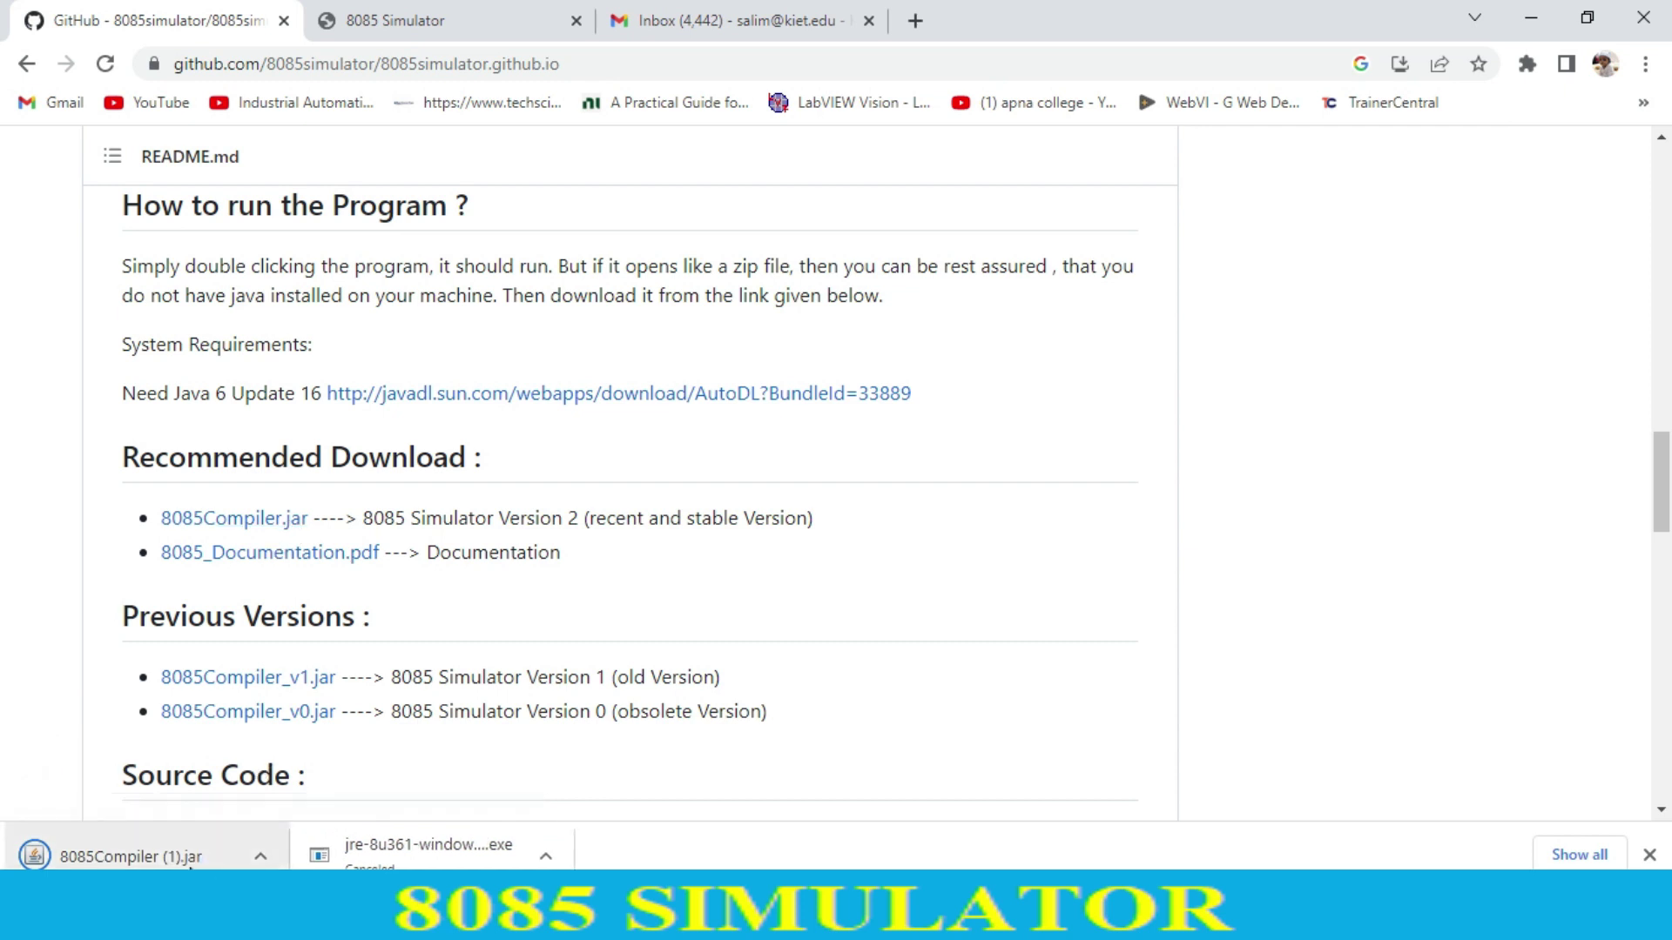
left_click(195, 862)
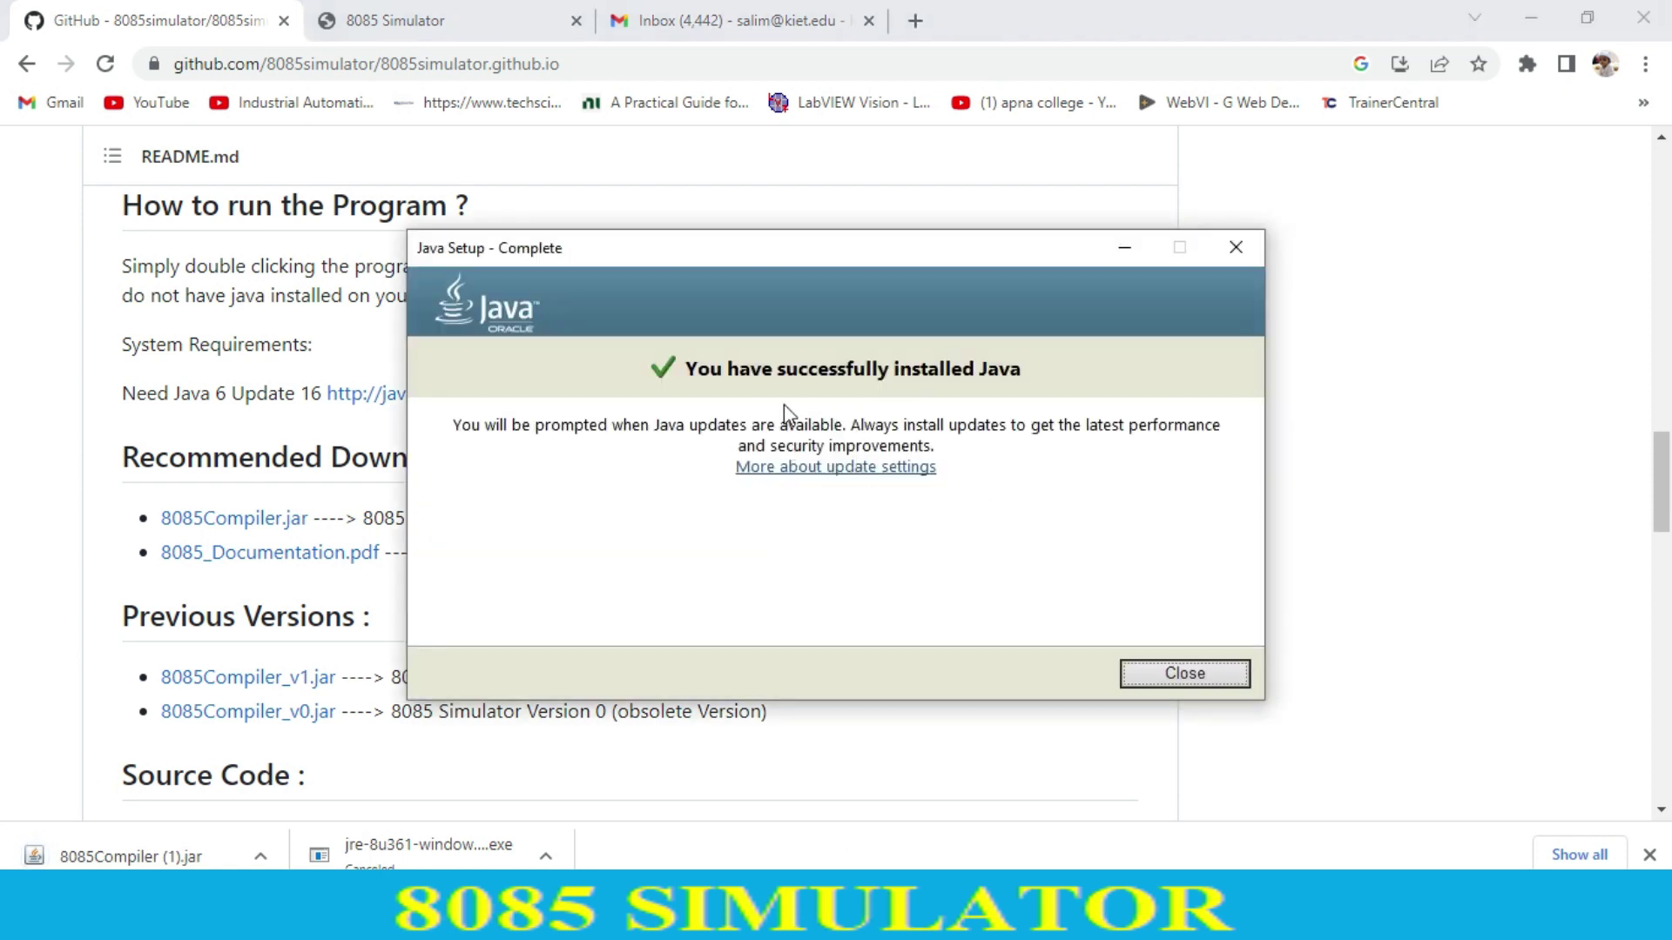
left_click(1169, 678)
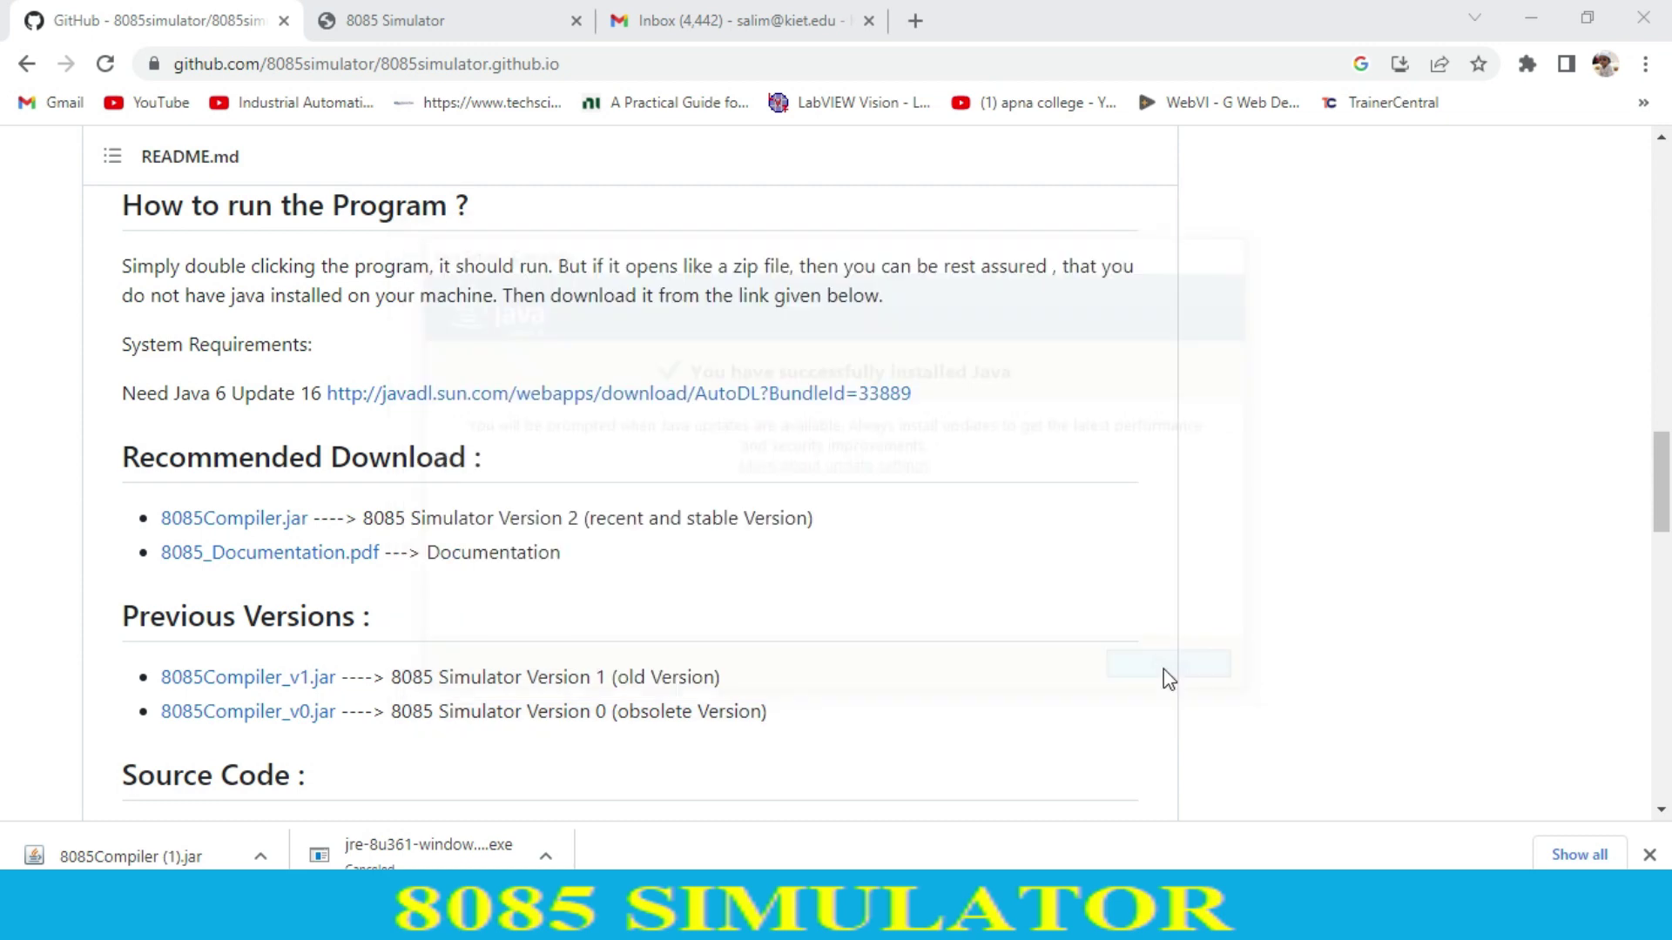
Back in Command Prompt, run 'java' and then 'JAVA'; both still report not recognized.
key("alt+Tab")
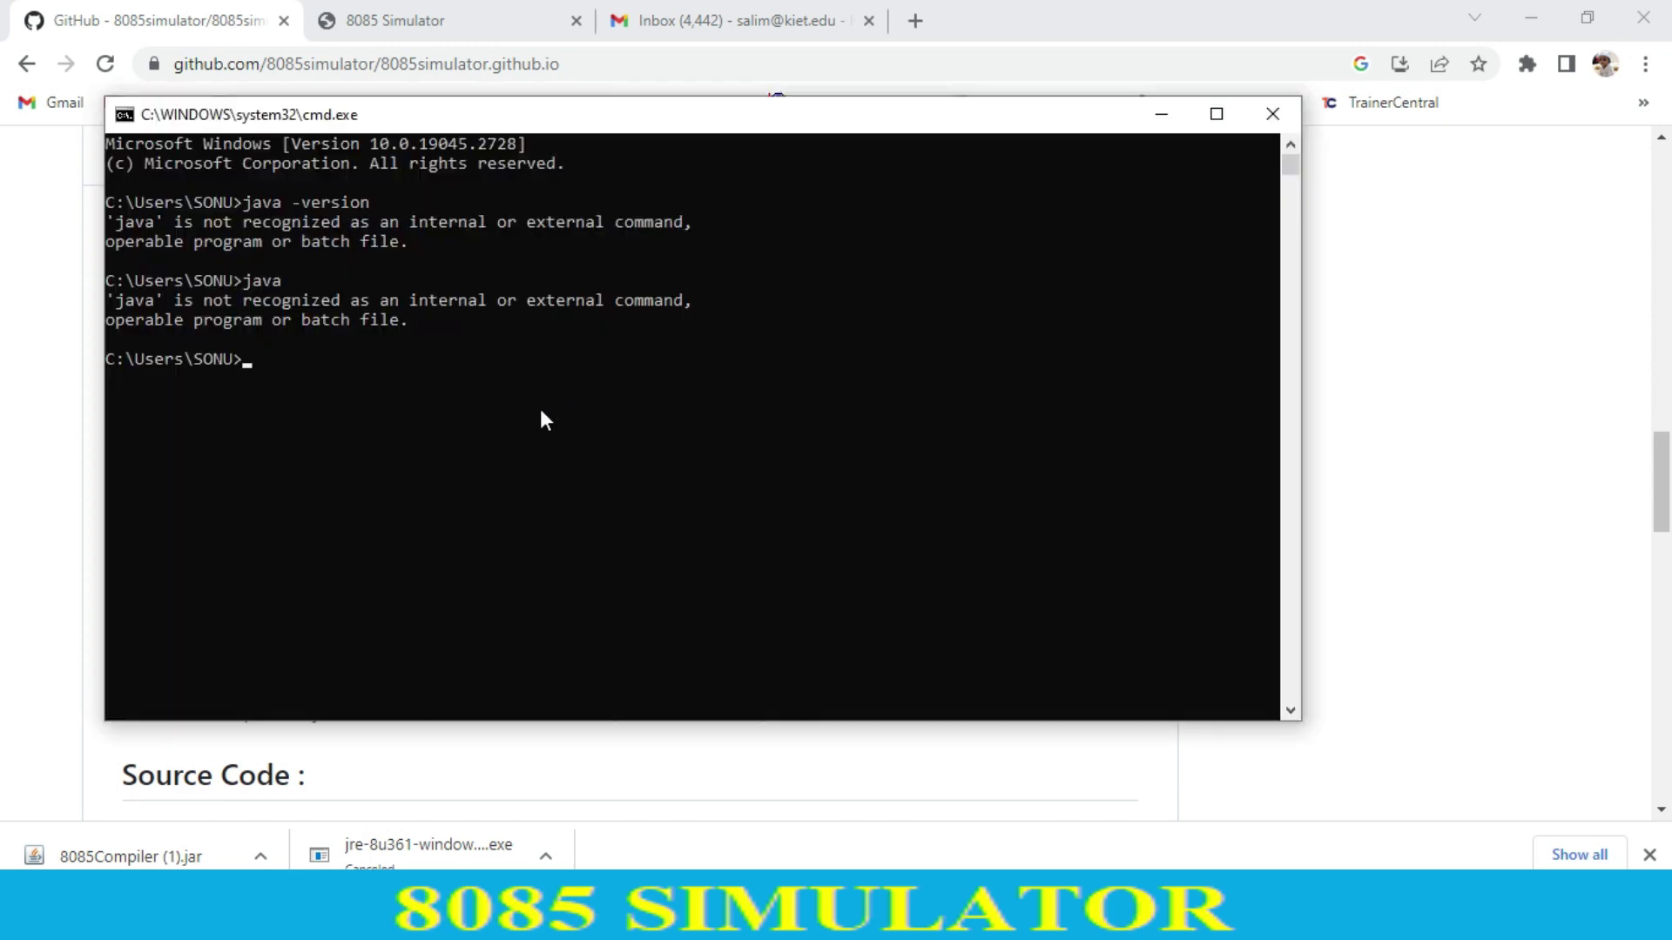
type("java")
key("Return")
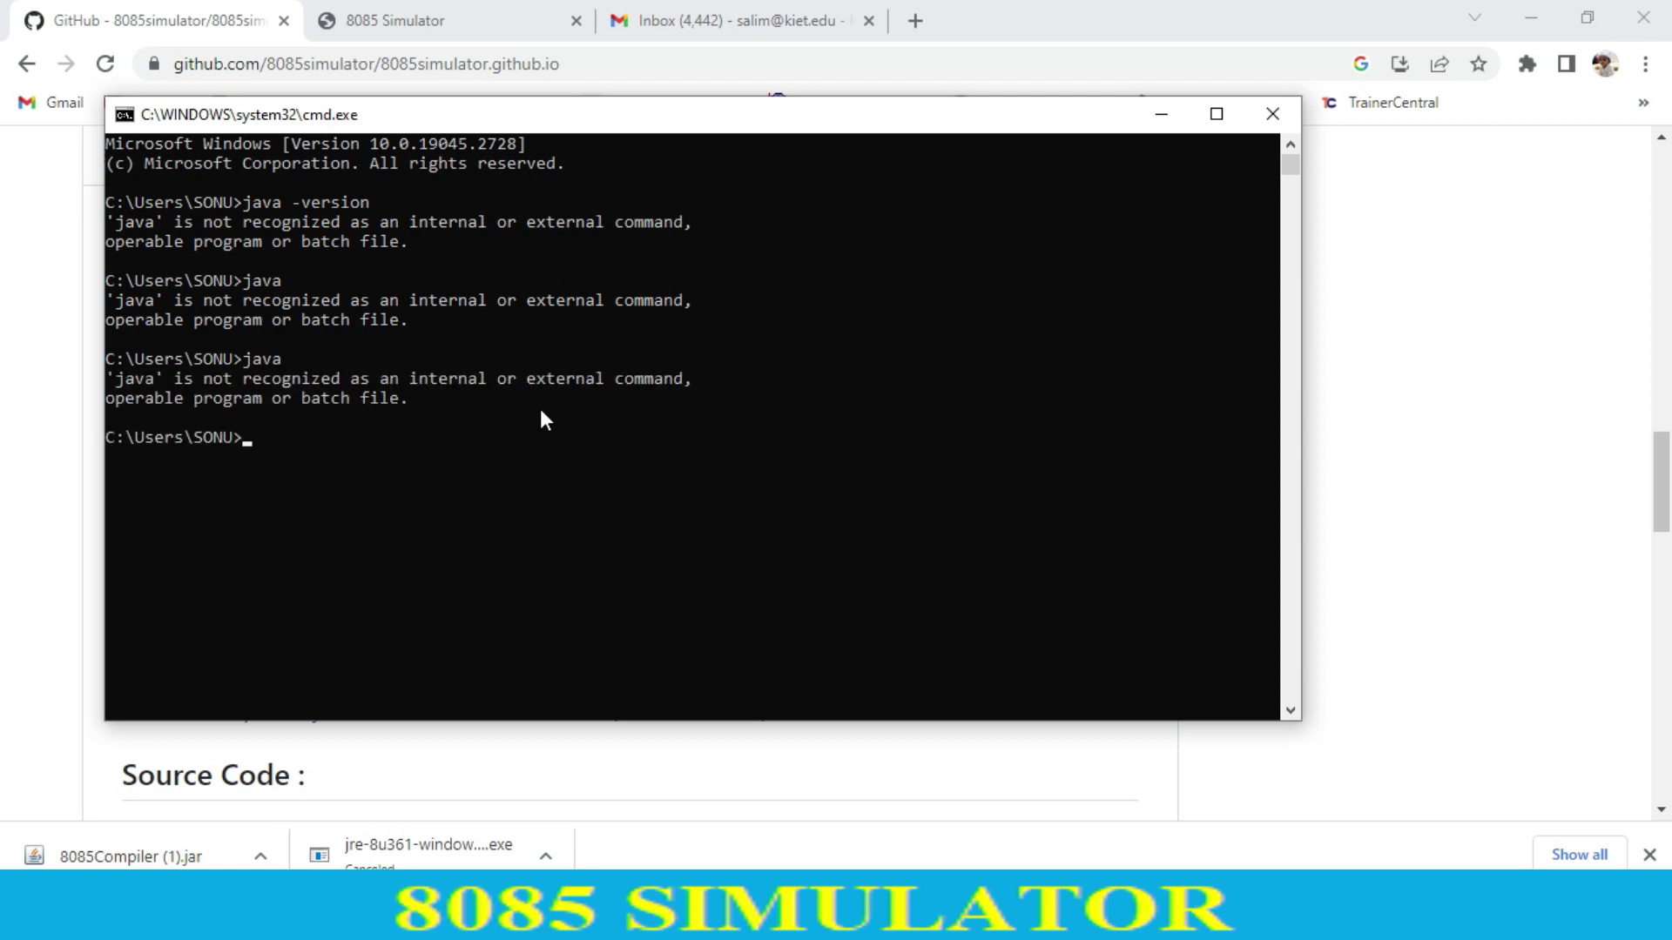
type("JAVA")
key("Return")
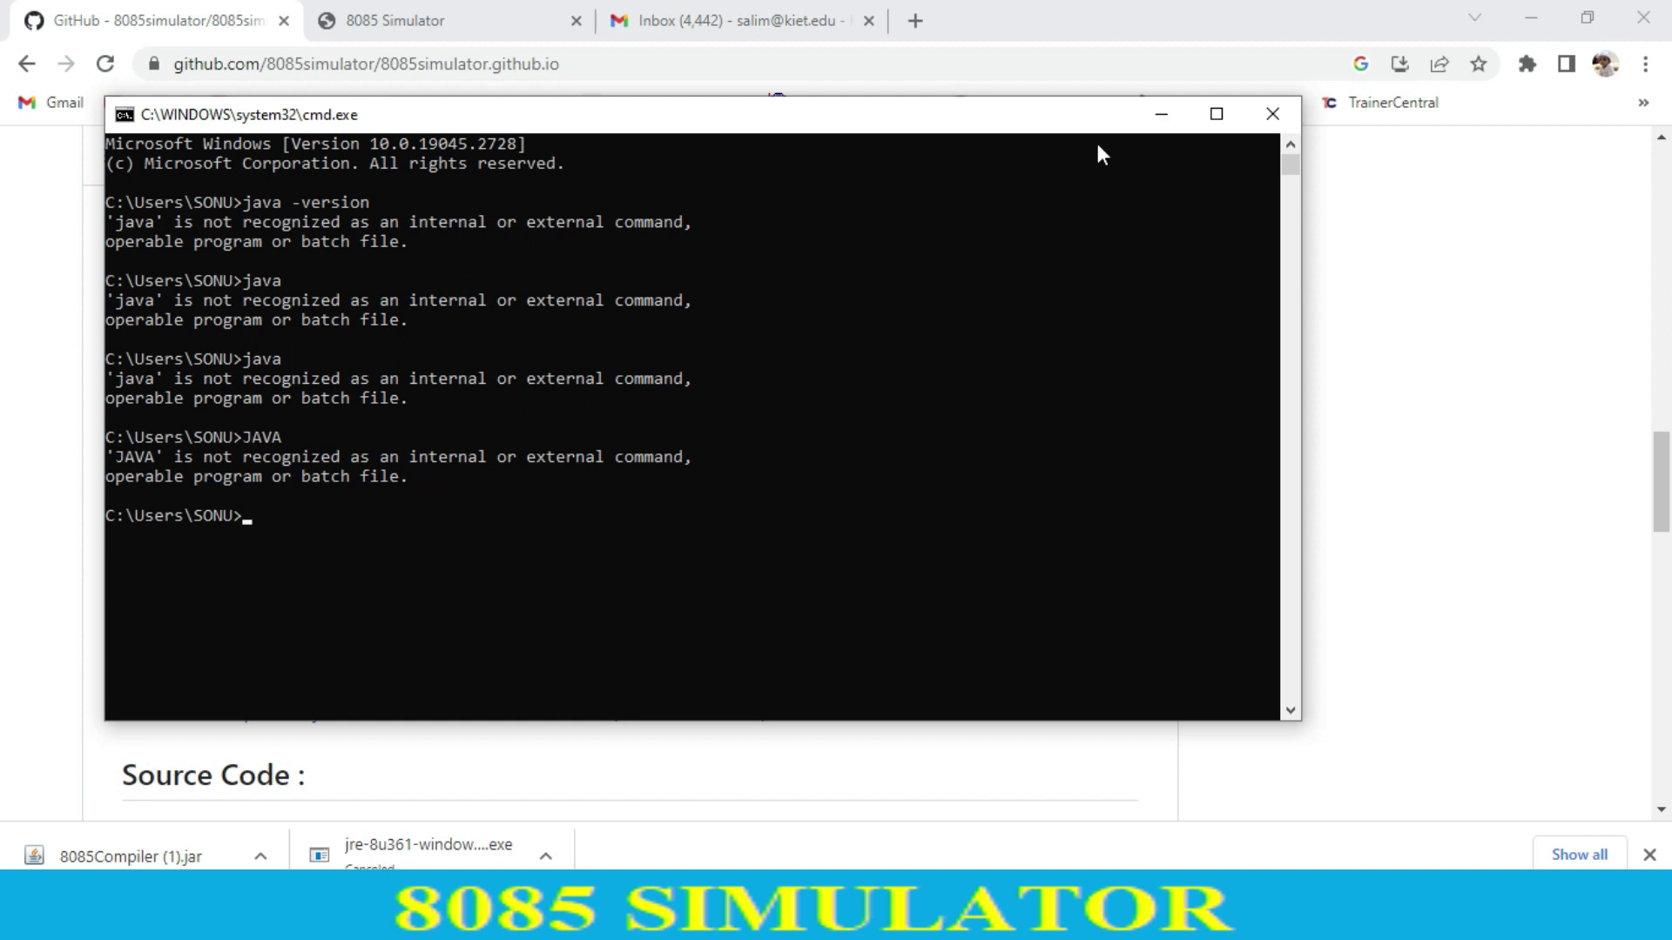
Close Command Prompt and minimise Chrome to reveal Downloads with 8085Compiler.jar and jre-8u361-windows-x64.exe.
left_click(1255, 113)
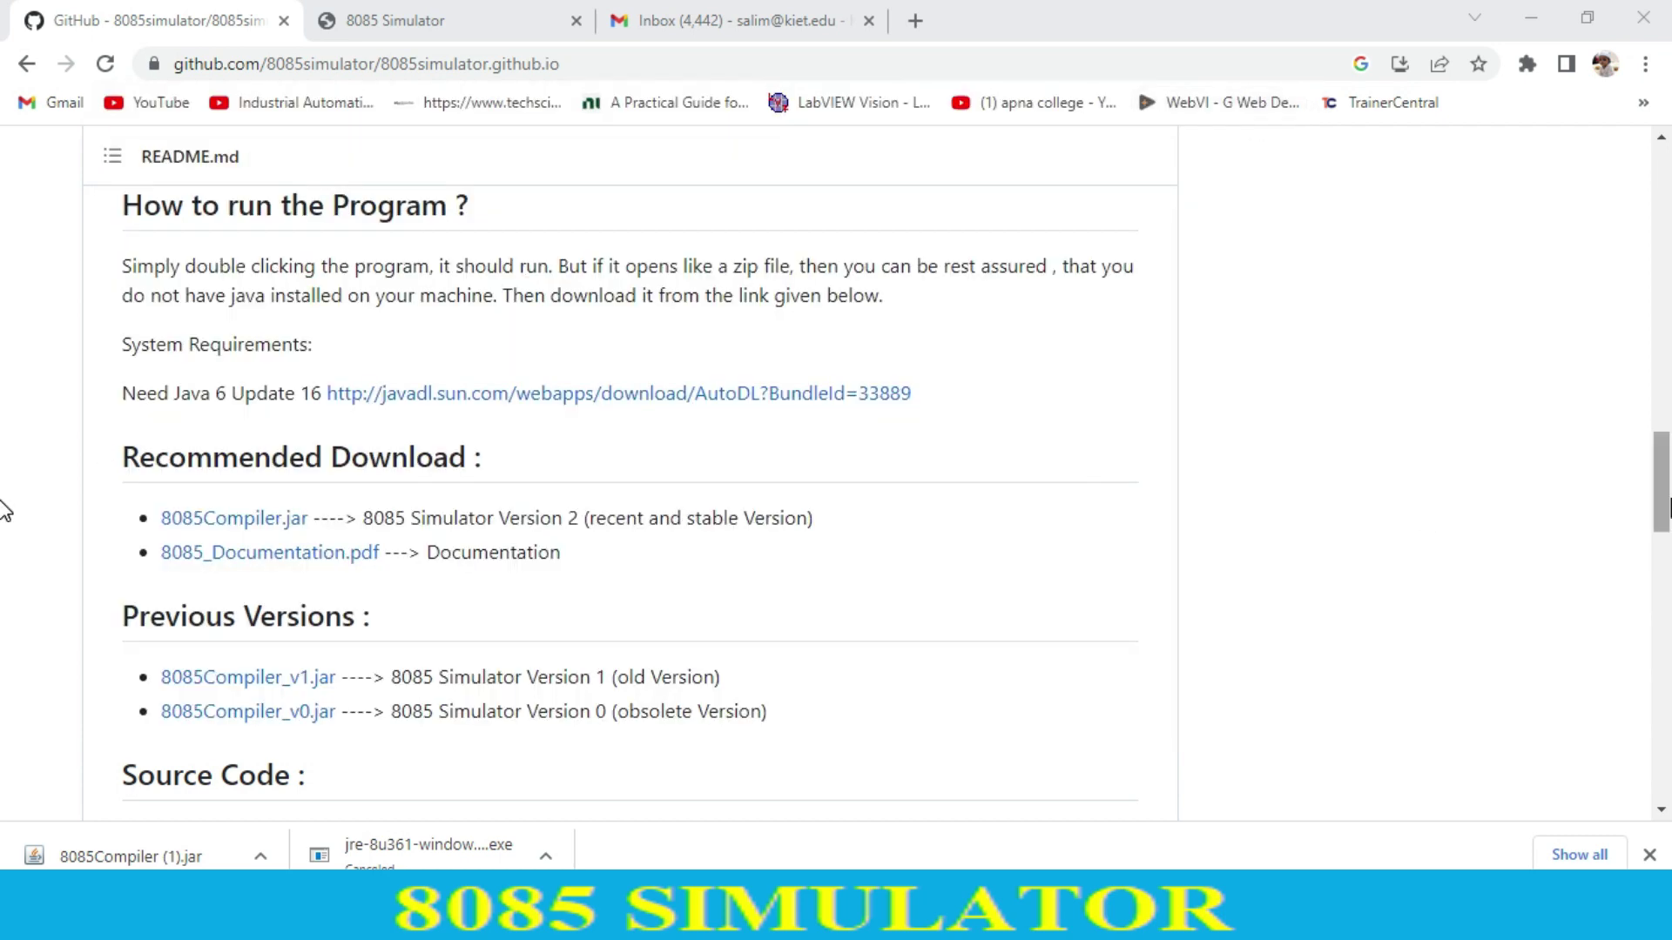
scroll(7, 470, "up", 4)
scroll(7, 479, "down", 3)
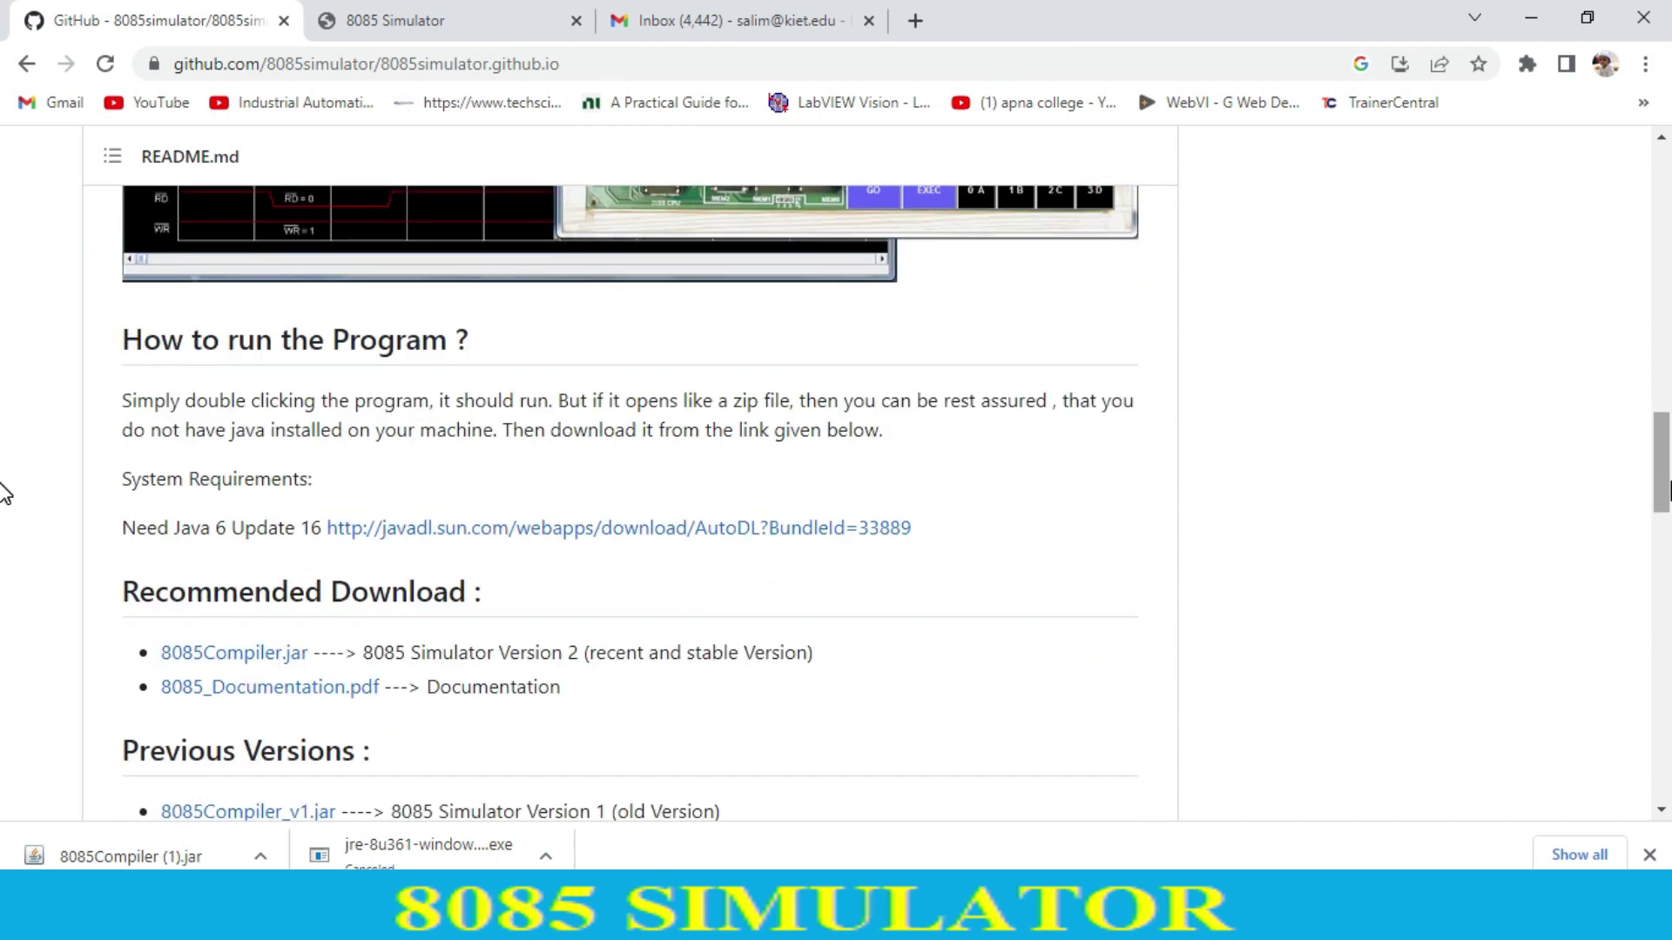
scroll(5, 494, "down", 1)
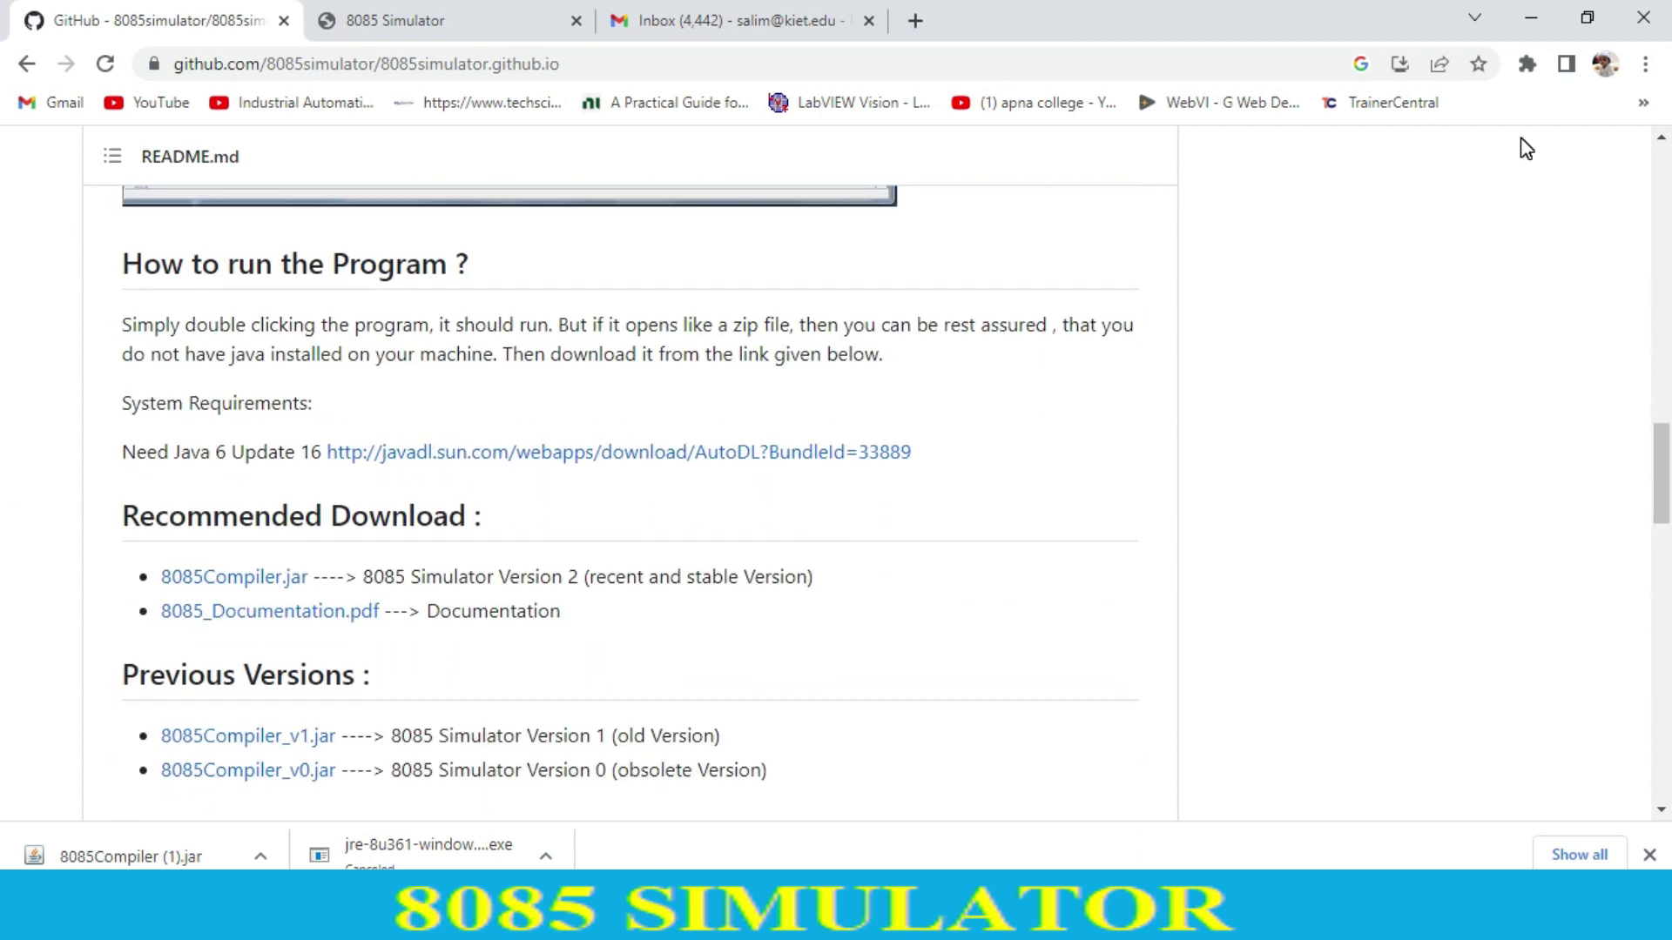
left_click(1537, 10)
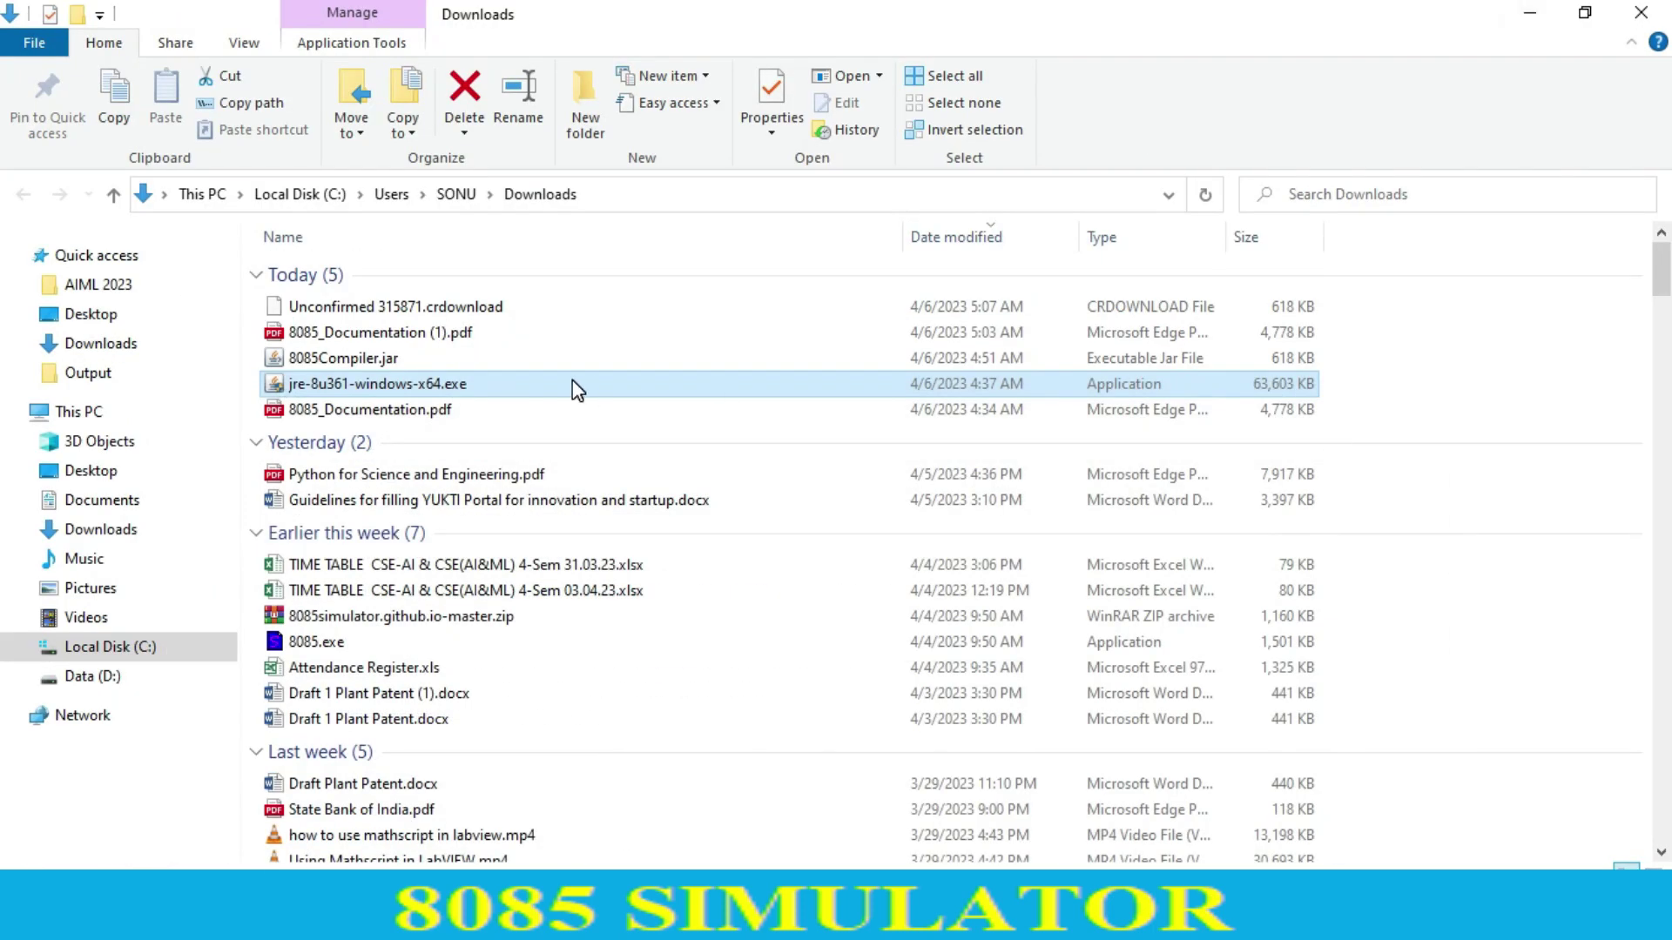
Launch 8085Compiler.jar, minimise Explorer, and maximise the 8085 Simulator window full screen.
double_click(585, 360)
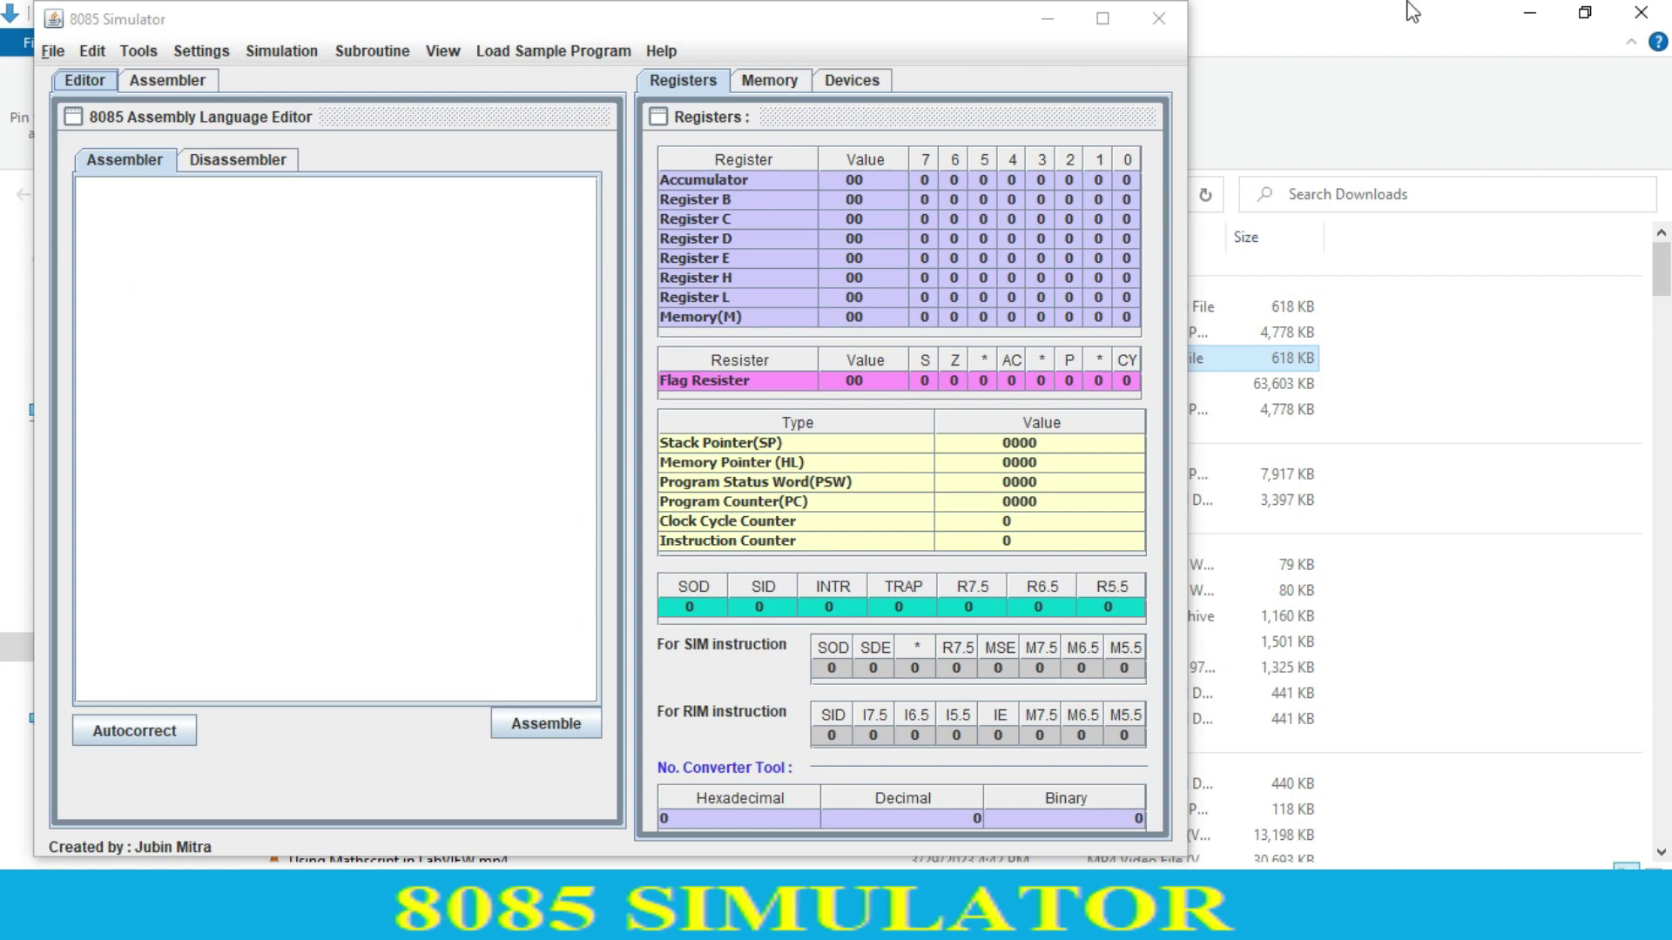
left_click(1525, 14)
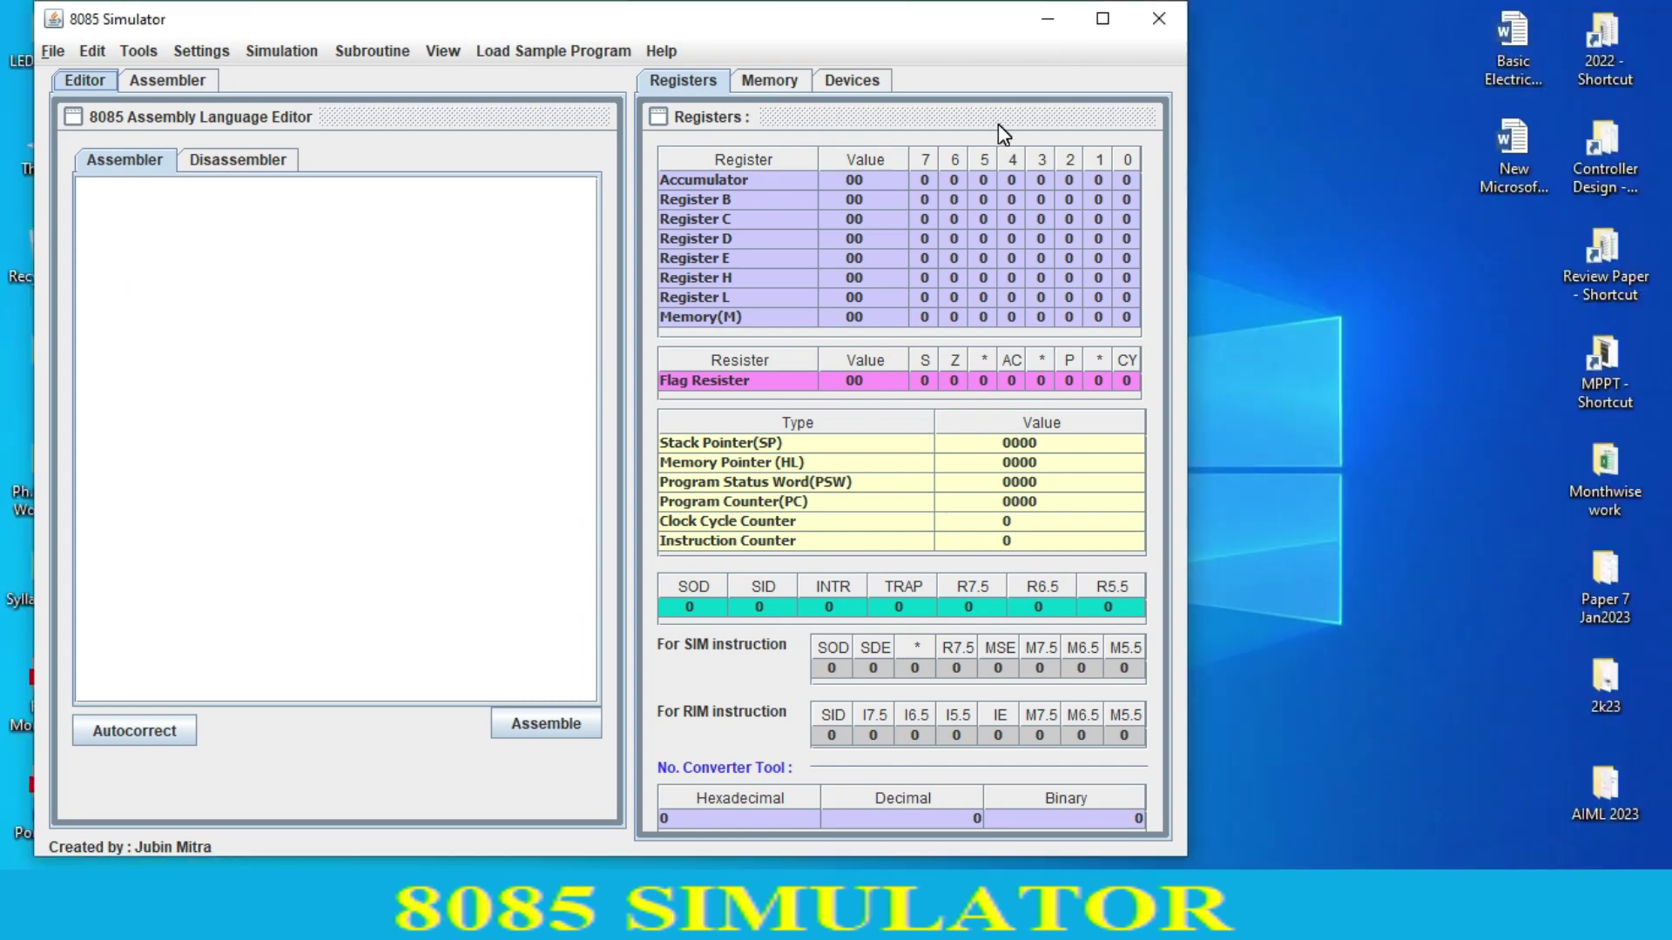
left_click_drag(876, 19, 1141, 31)
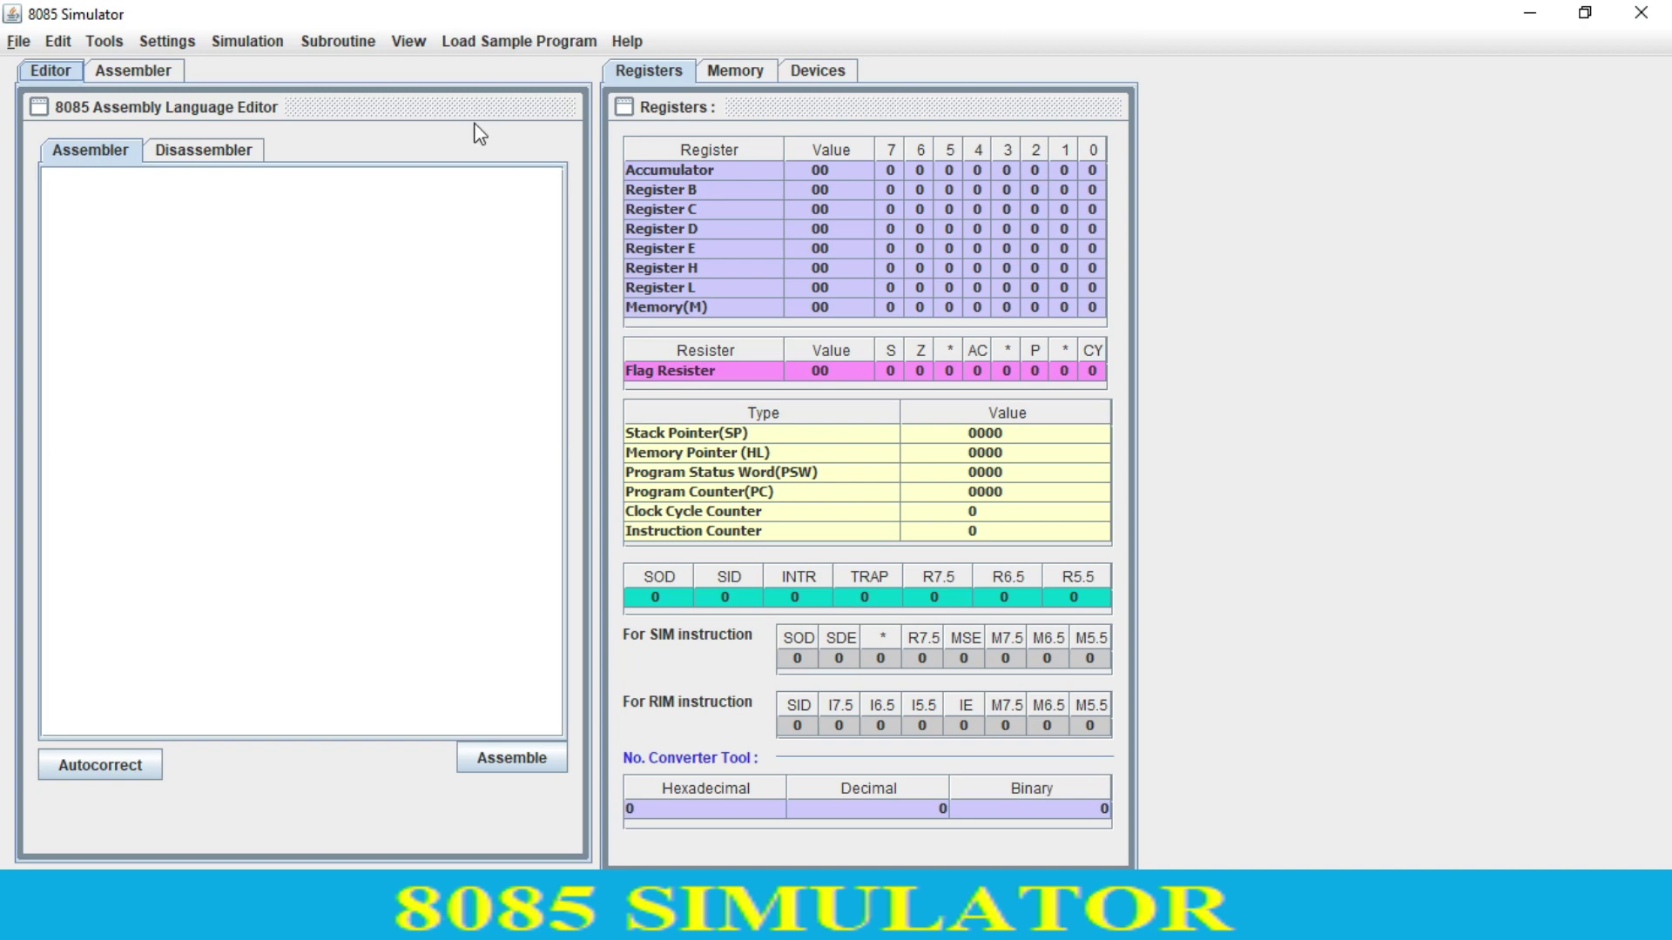
left_click(1583, 17)
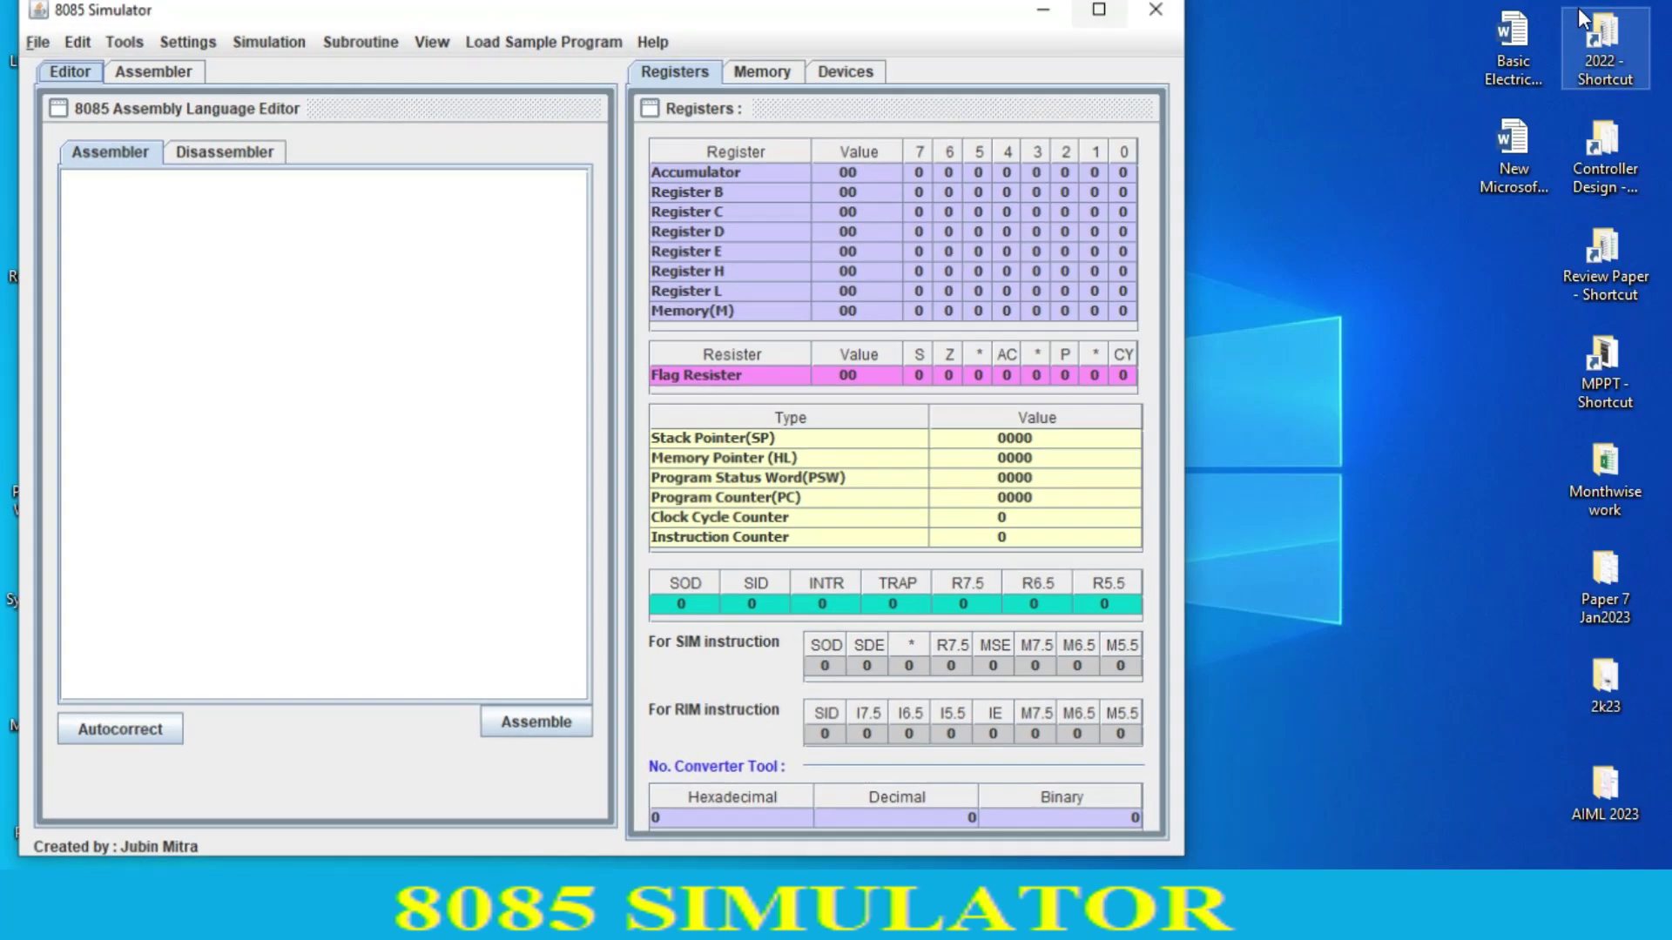
left_click_drag(951, 16, 1152, 29)
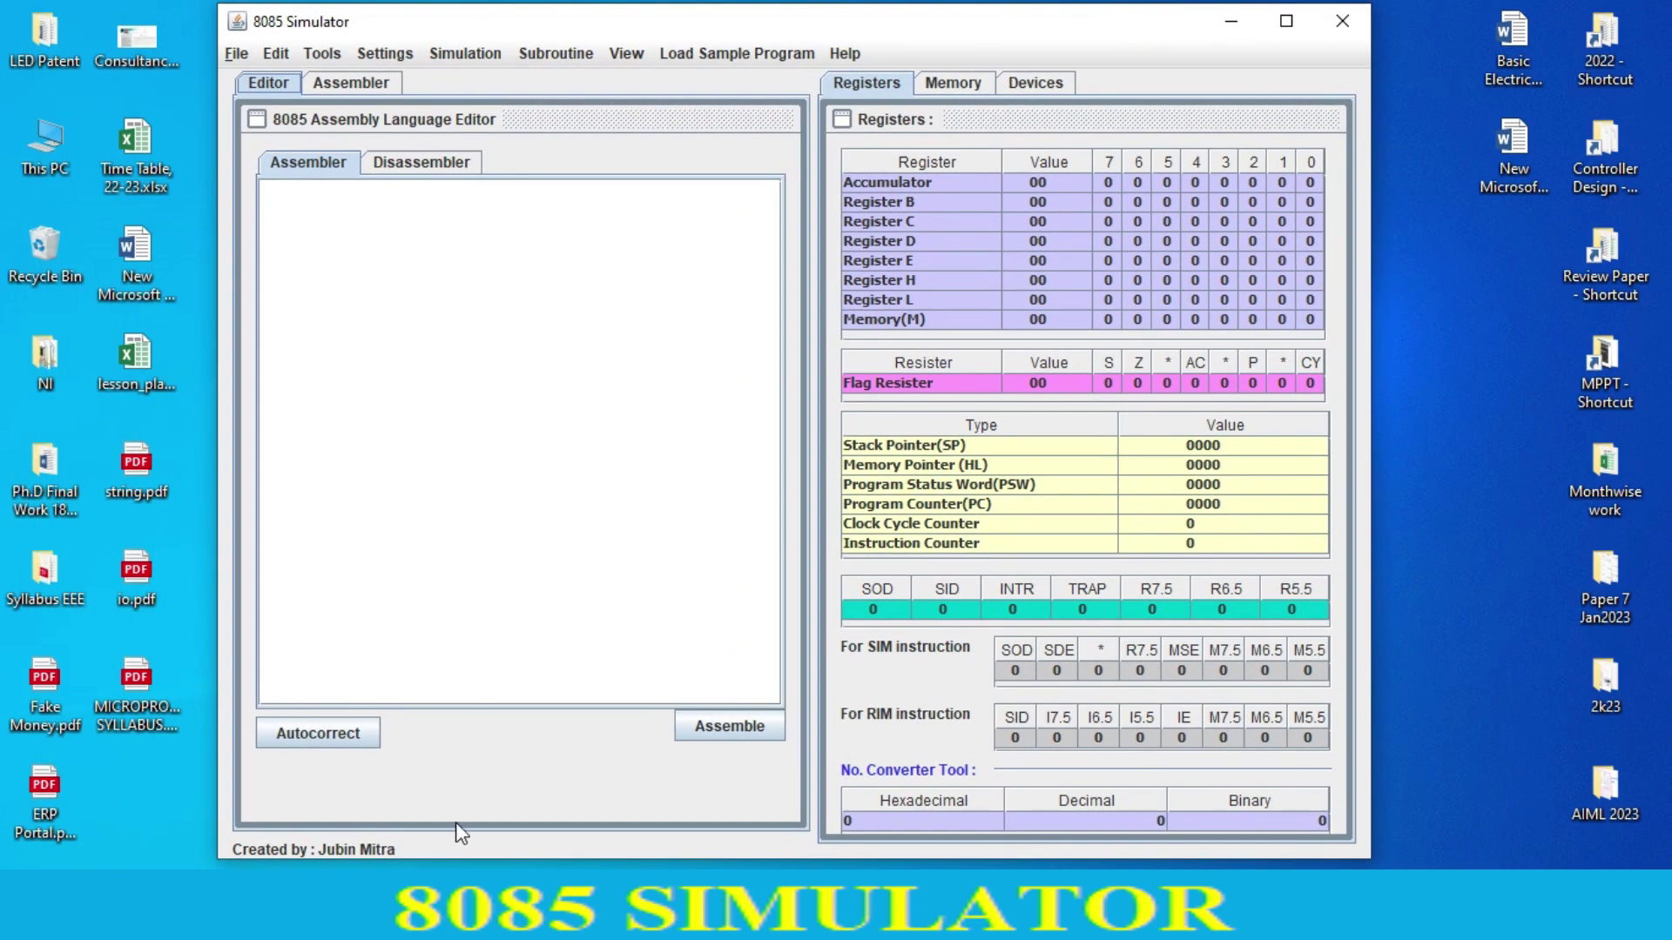
left_click(435, 923)
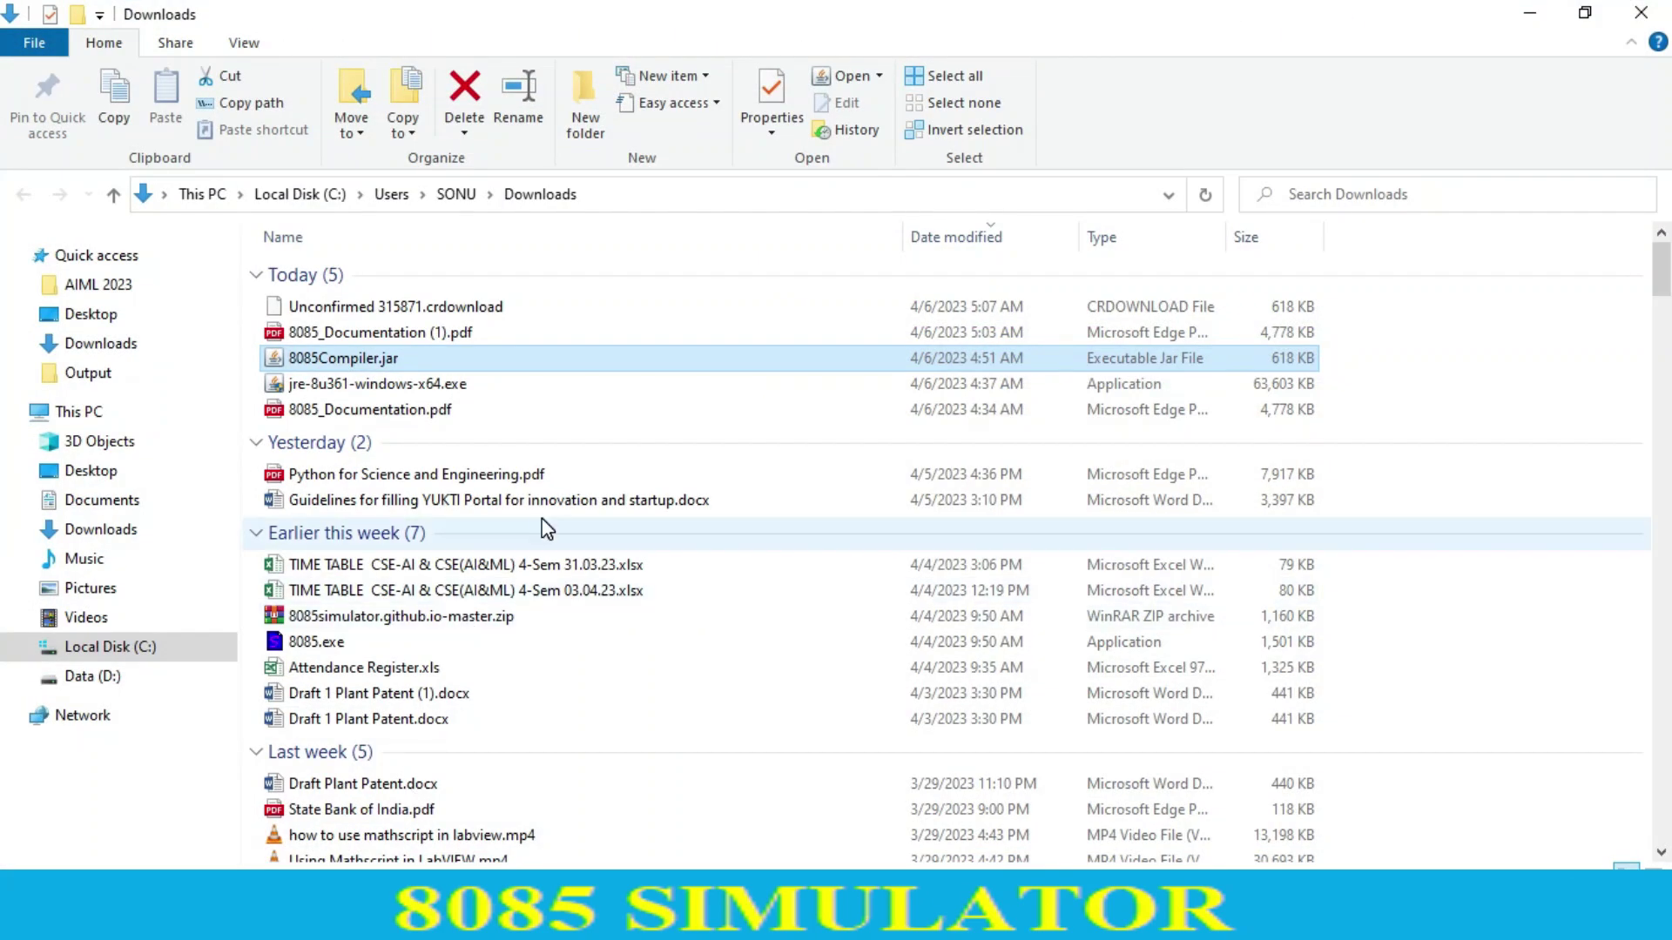
left_click(1530, 12)
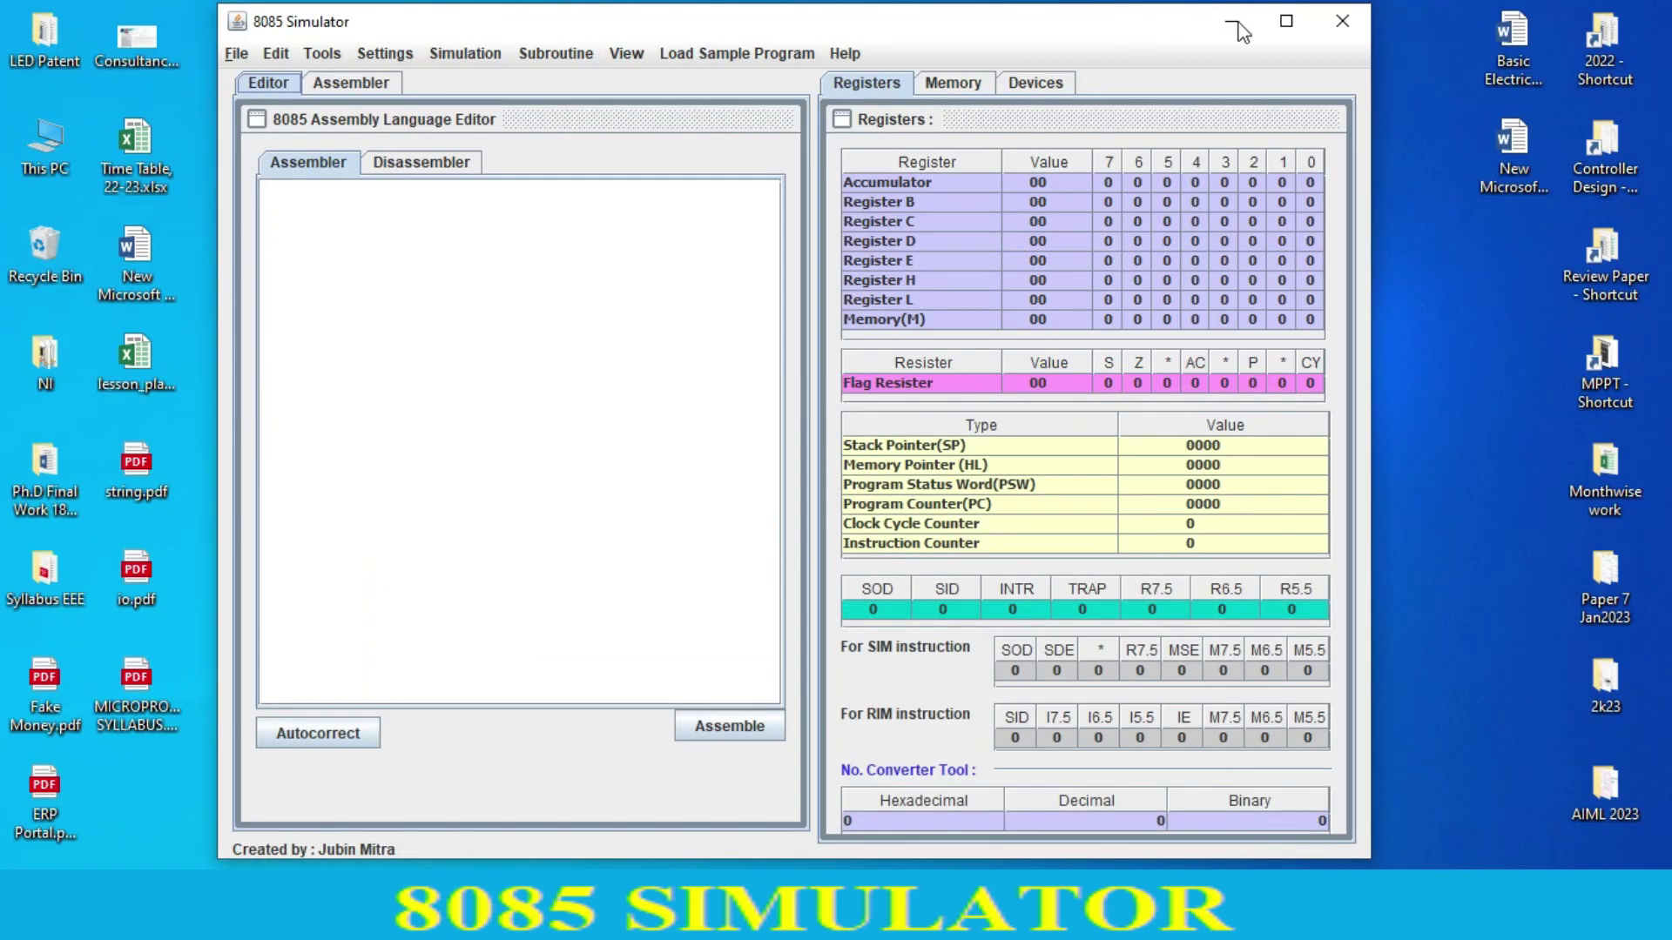
left_click(1293, 18)
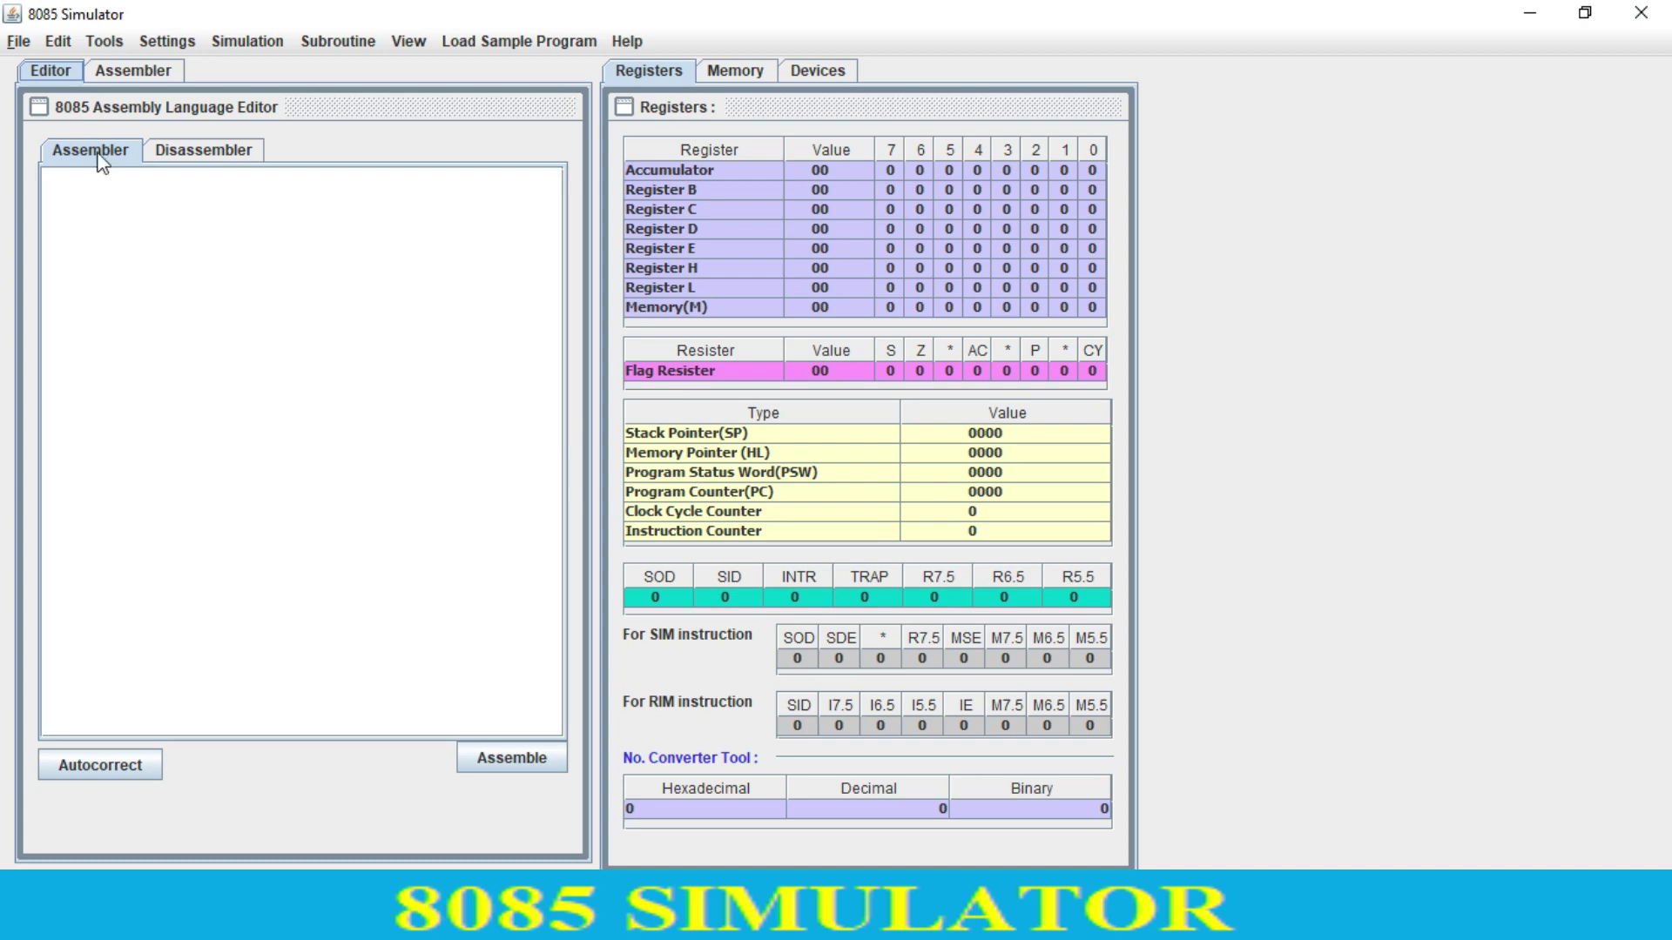
Activate the assembly editor, then show the Memory Editor with range 0000–FFFF in the right panel.
left_click(110, 209)
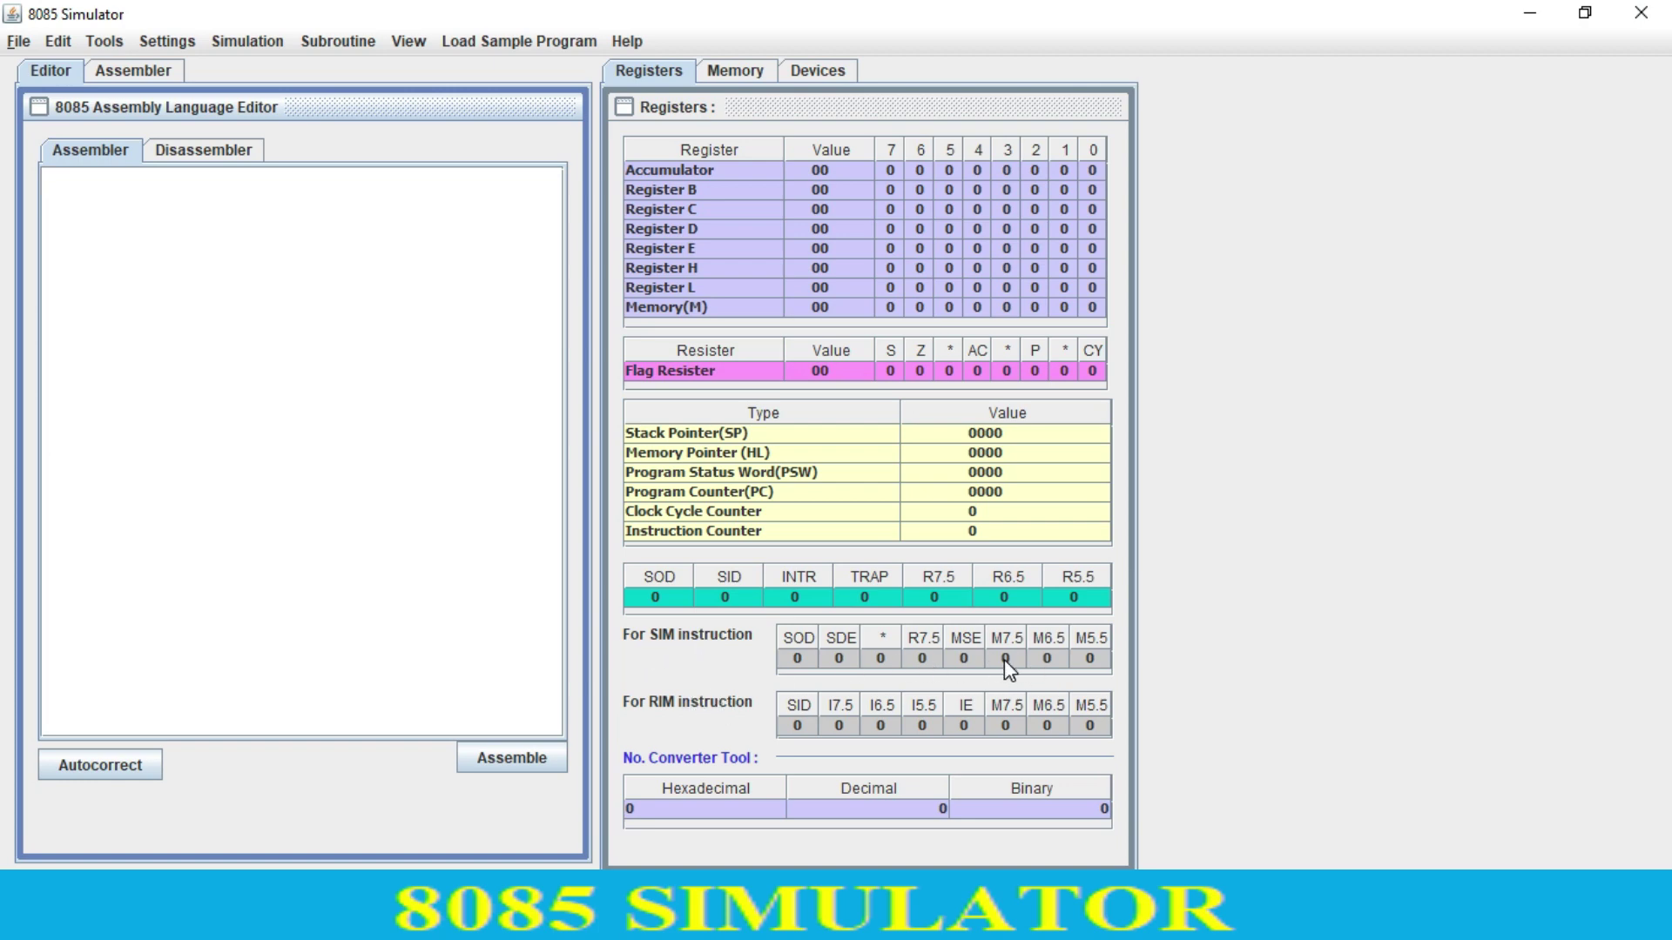
left_click(743, 73)
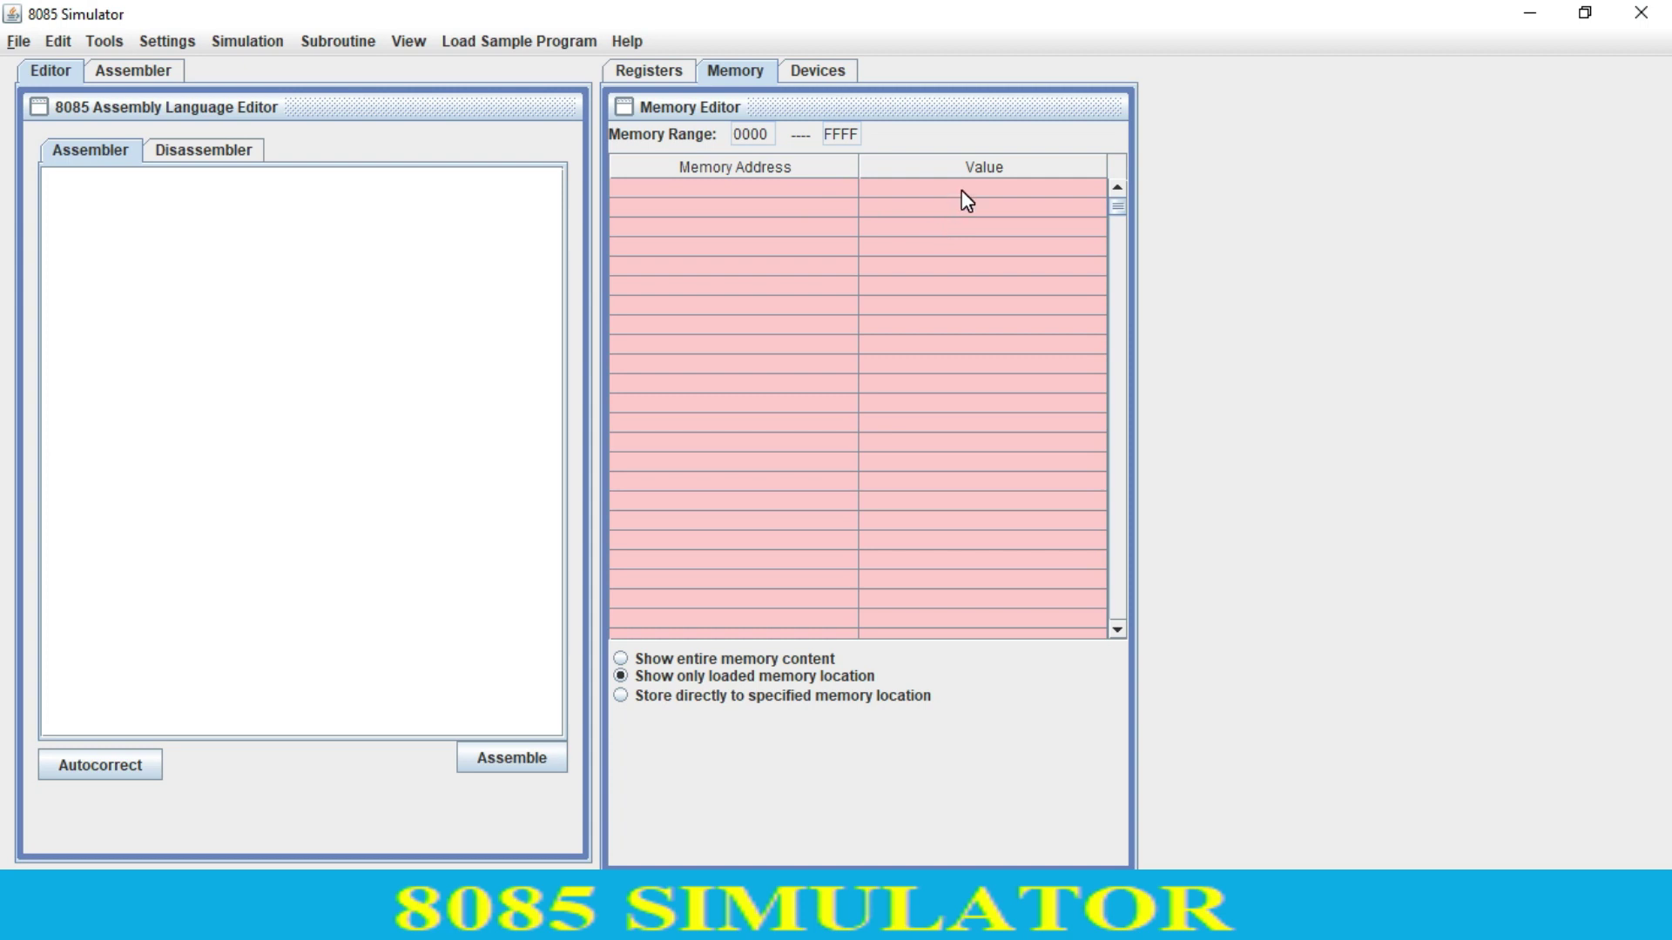
Show and scroll through the entire memory content, then open the Devices I/O port editor.
left_click(678, 662)
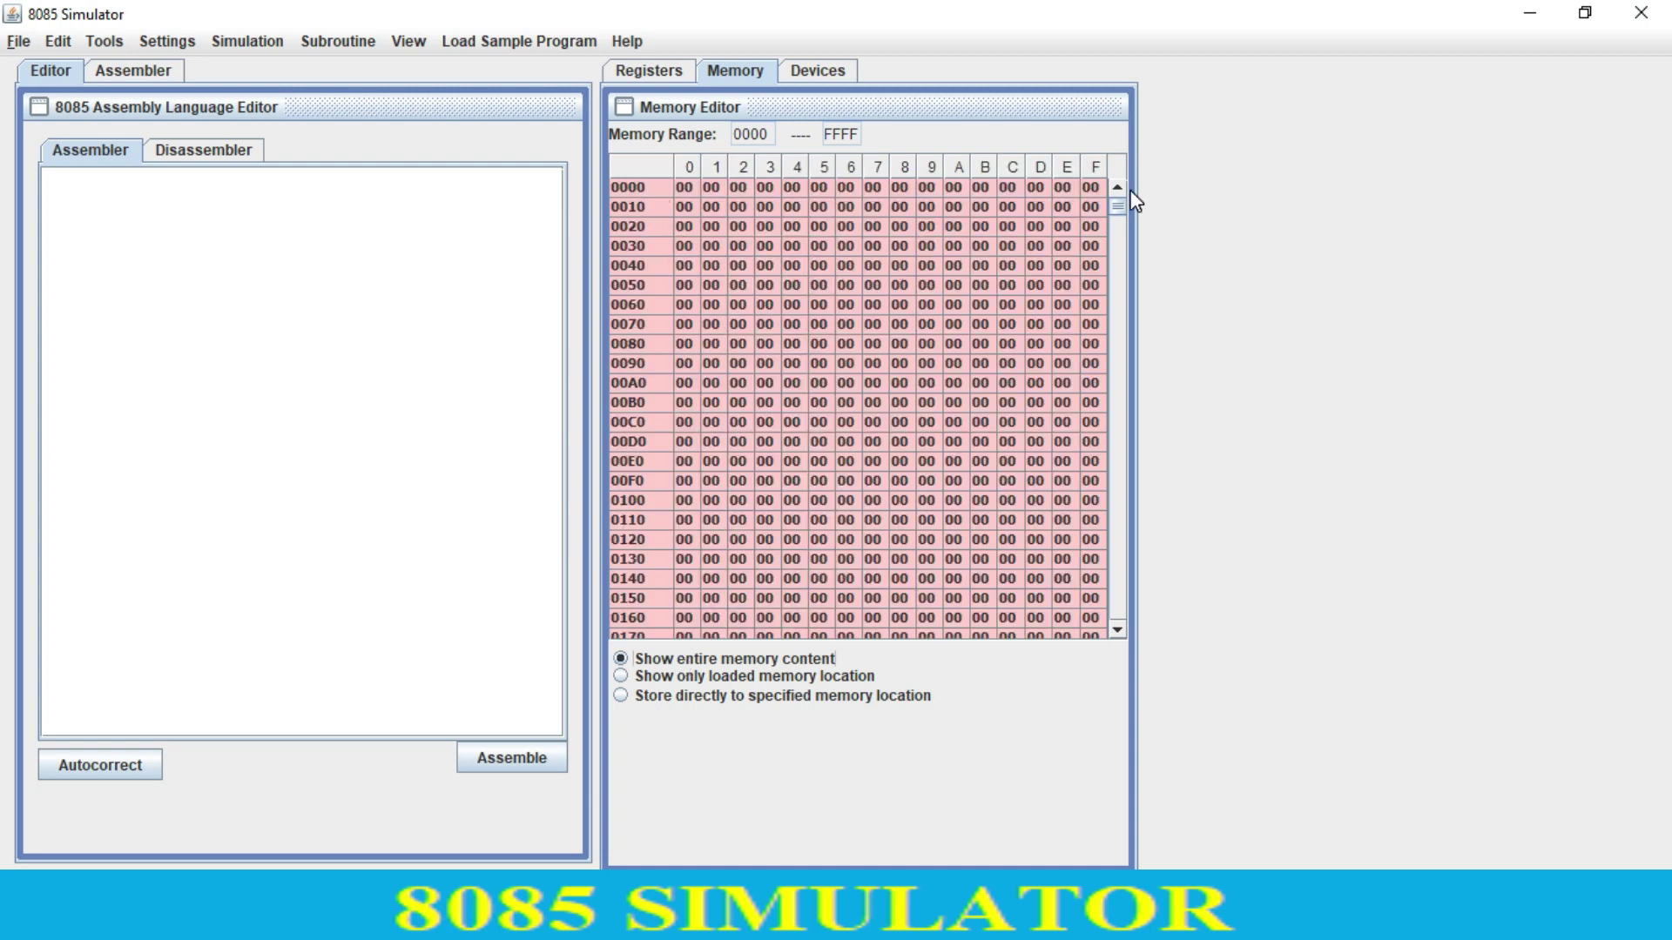
left_click_drag(1121, 205, 1120, 622)
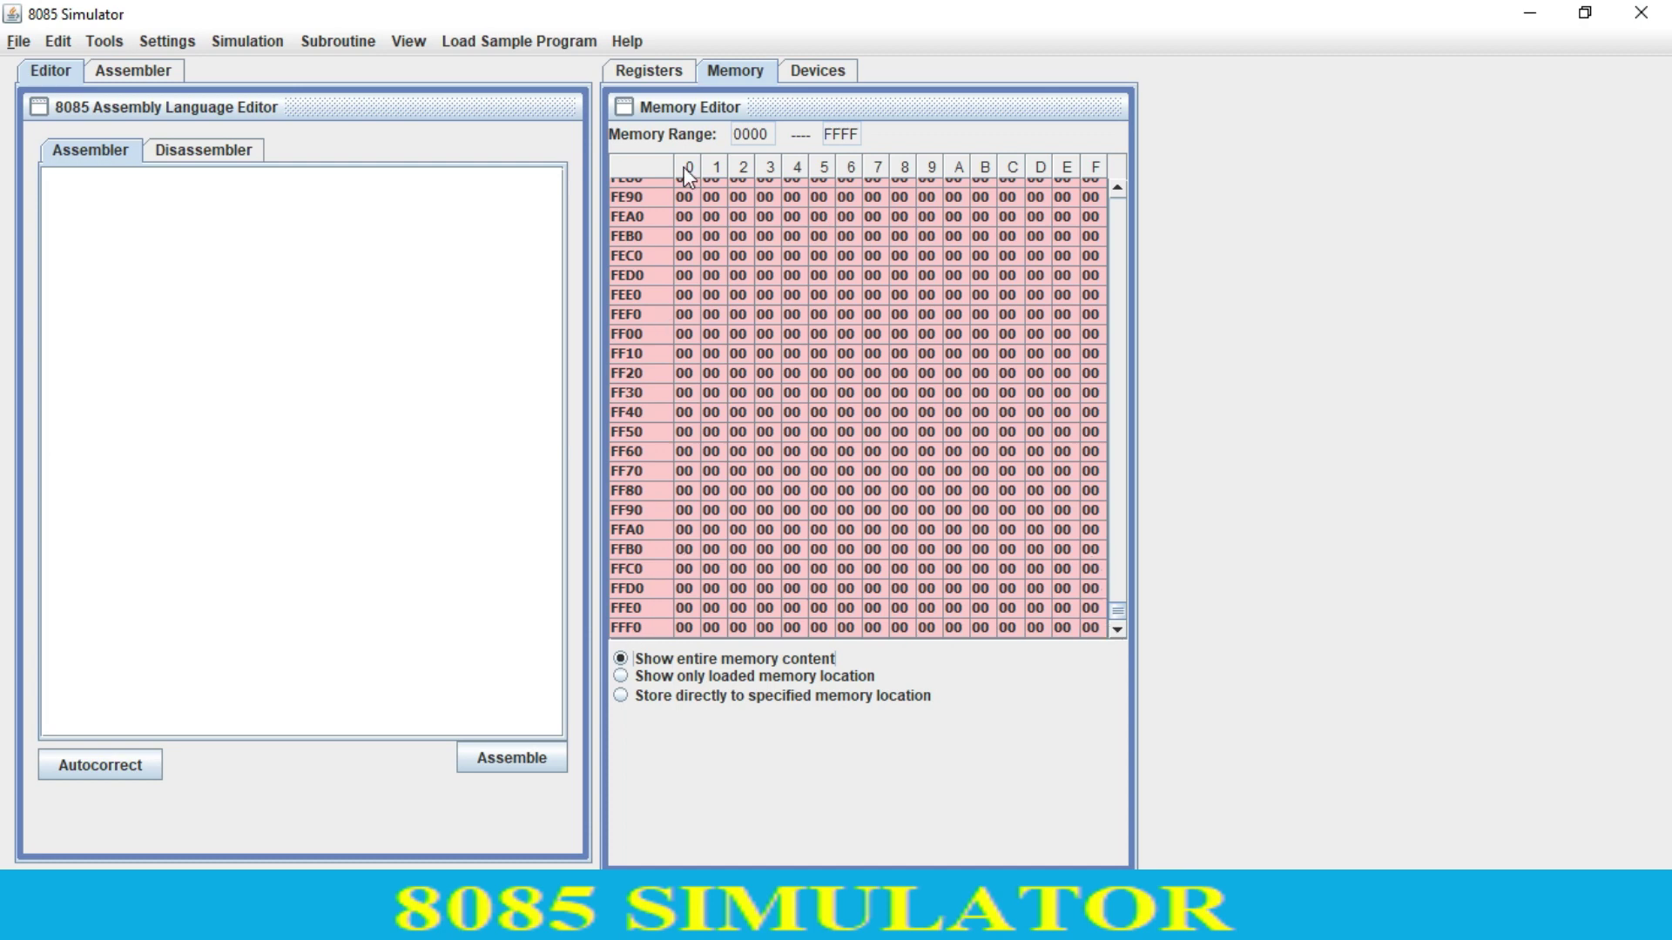
left_click_drag(1118, 608, 1118, 198)
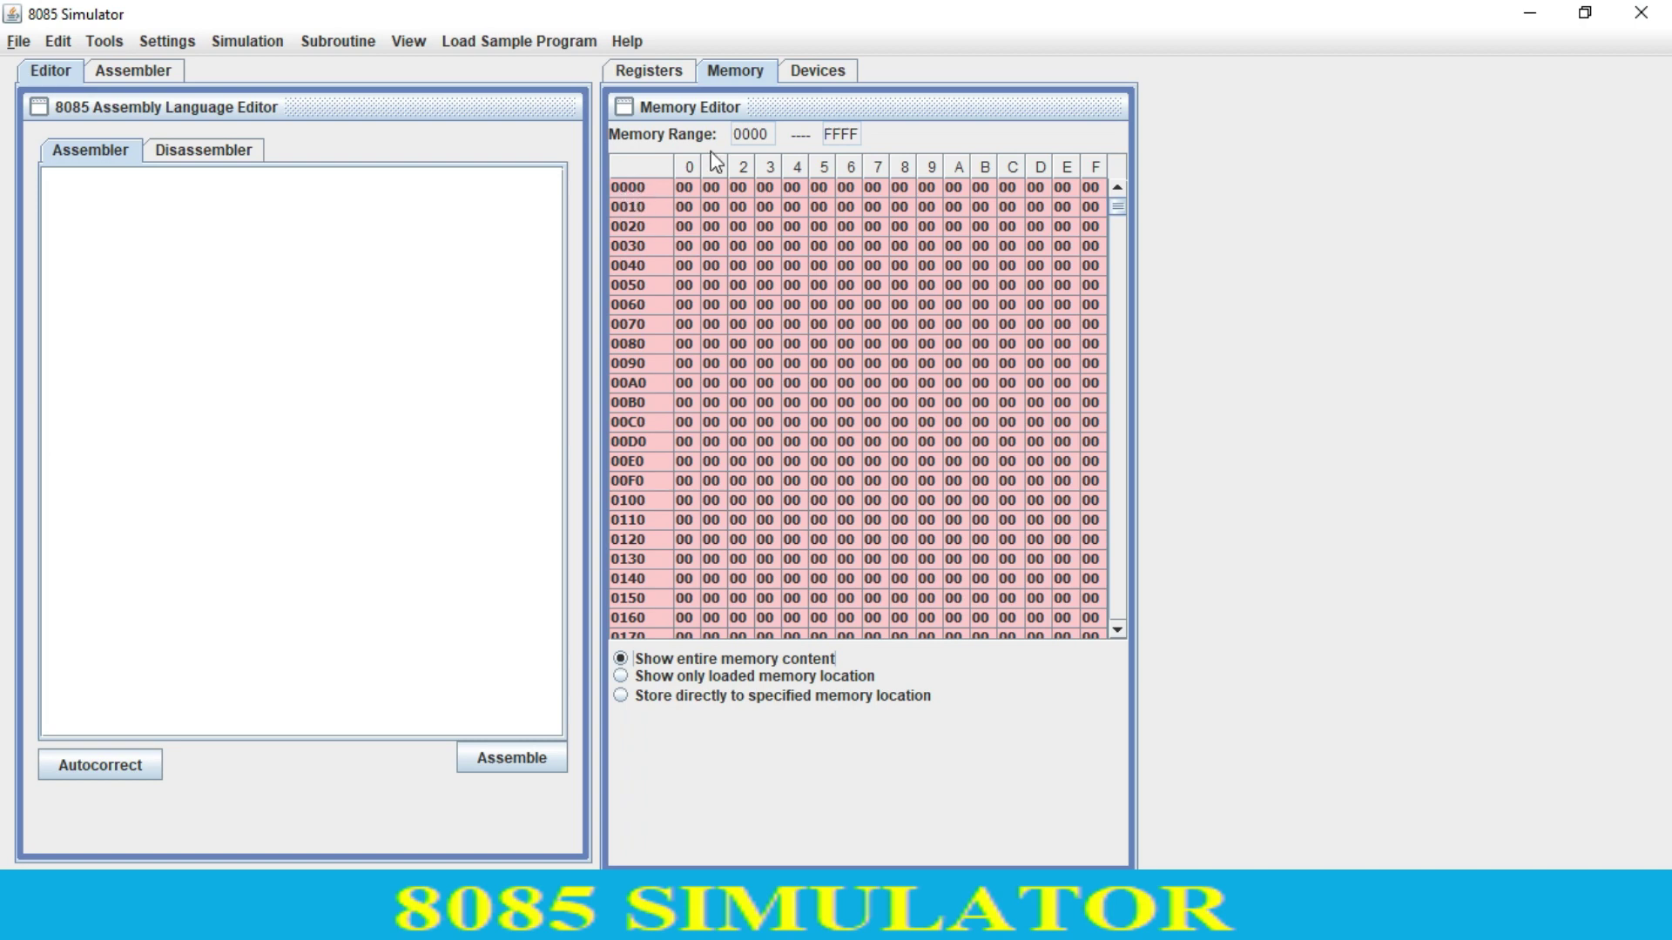
left_click(827, 68)
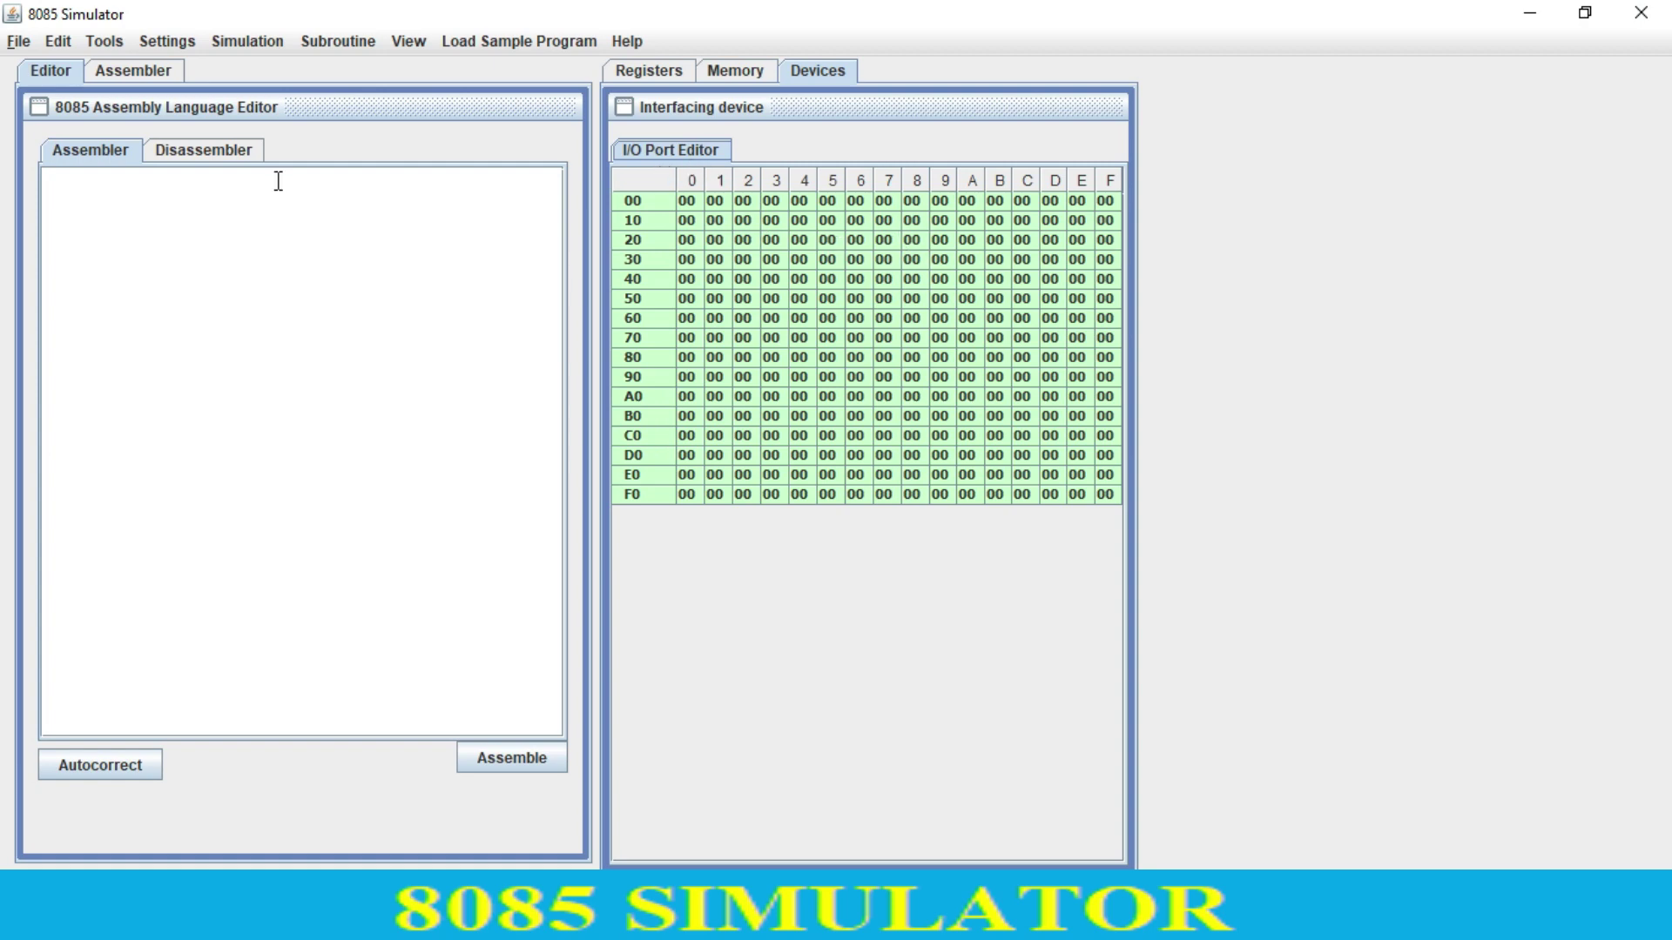
Switch the right panel back to the Registers view with all registers and flags at zero.
left_click(645, 70)
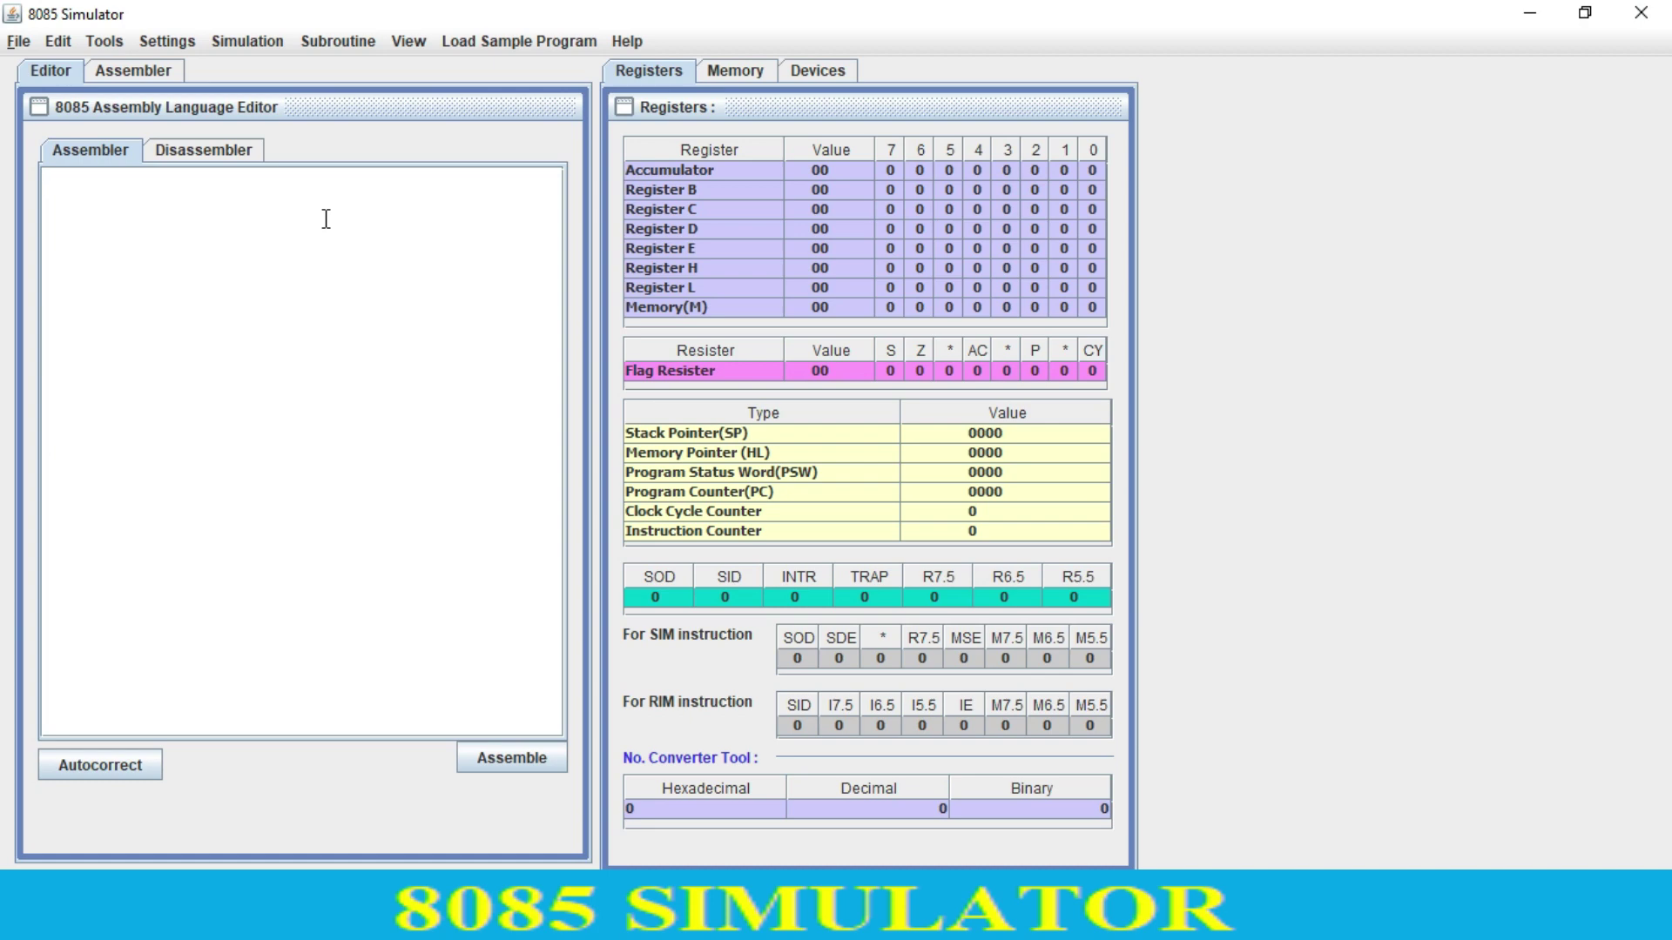
Enter MVI A,02H; MVI B,03H; ADD B; STA 2000H; HLT one per line and assemble it.
type("MVI")
type(" A")
type(",")
type("0")
type(" 2")
type("H")
type("MV")
type("I ")
type("B")
type(",03")
type("H")
key("Left")
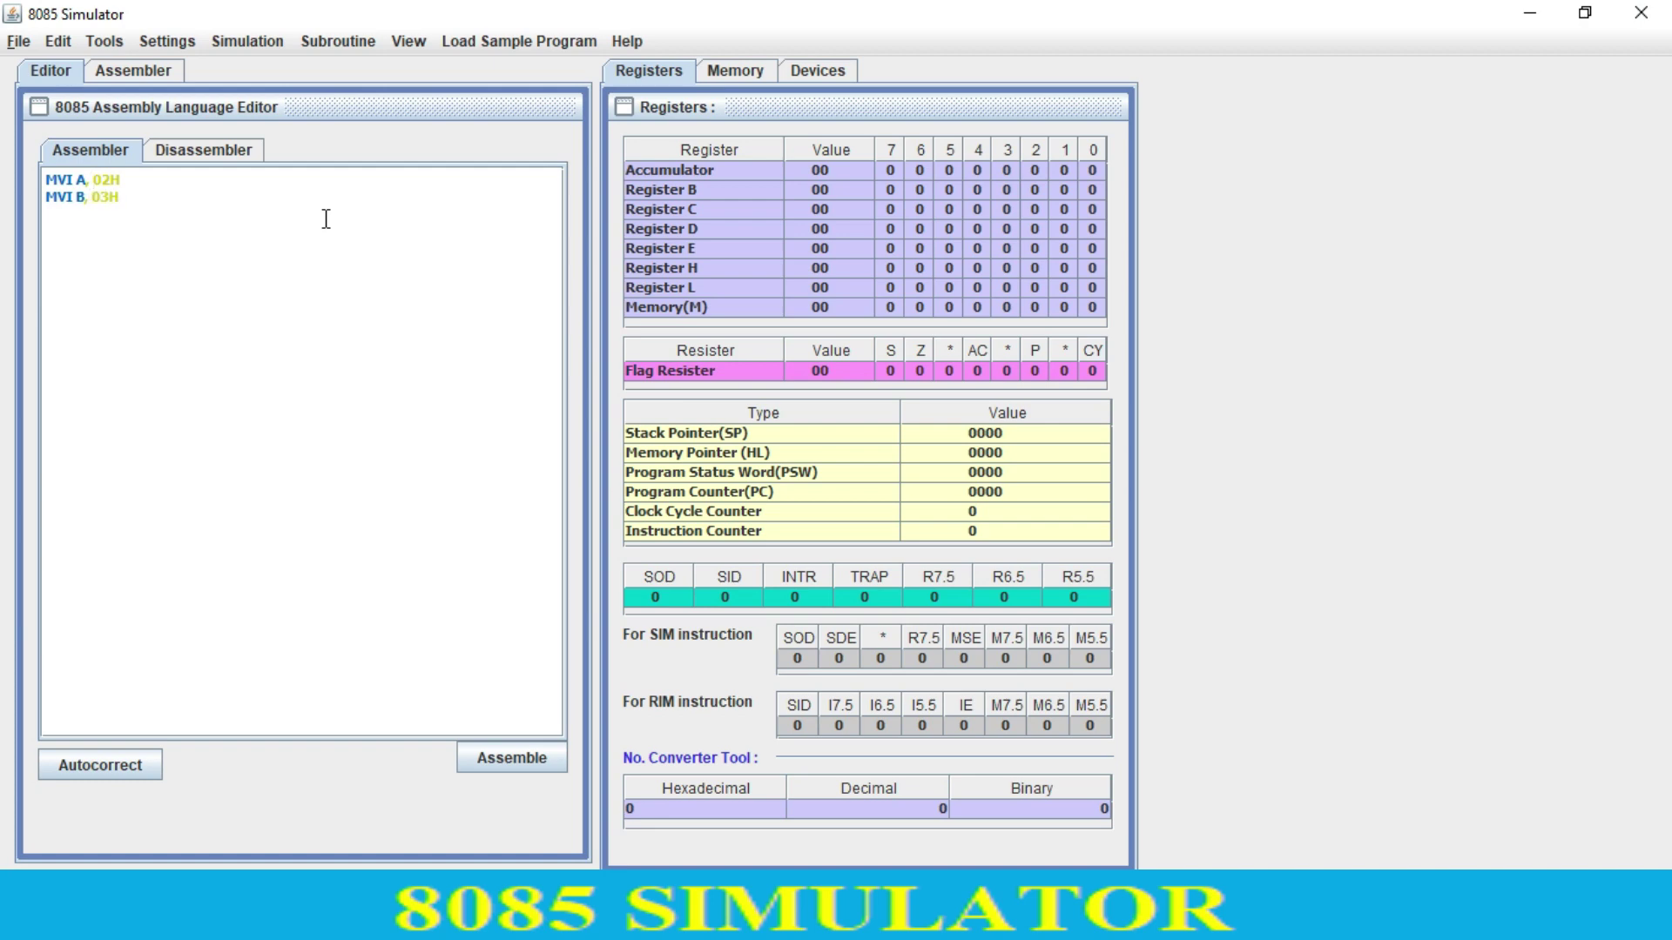
key("End")
key("Return")
type("ADD")
type(" B")
type("STA")
type(" 2000")
type("H")
key("Return")
type("HLT")
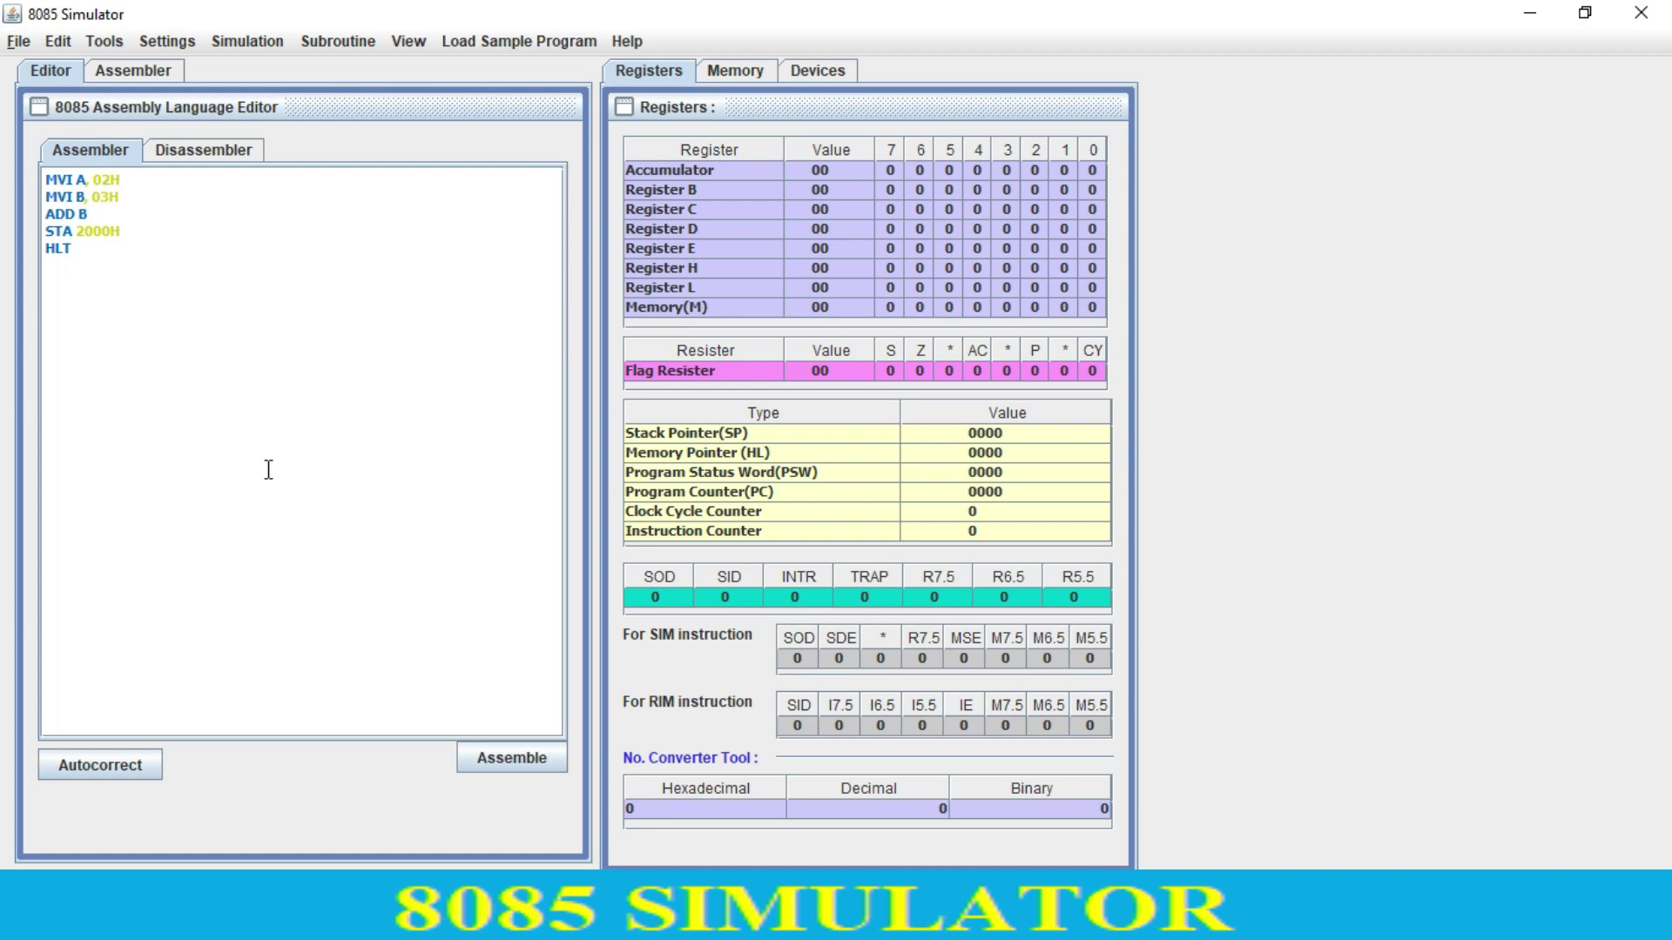
left_click(477, 754)
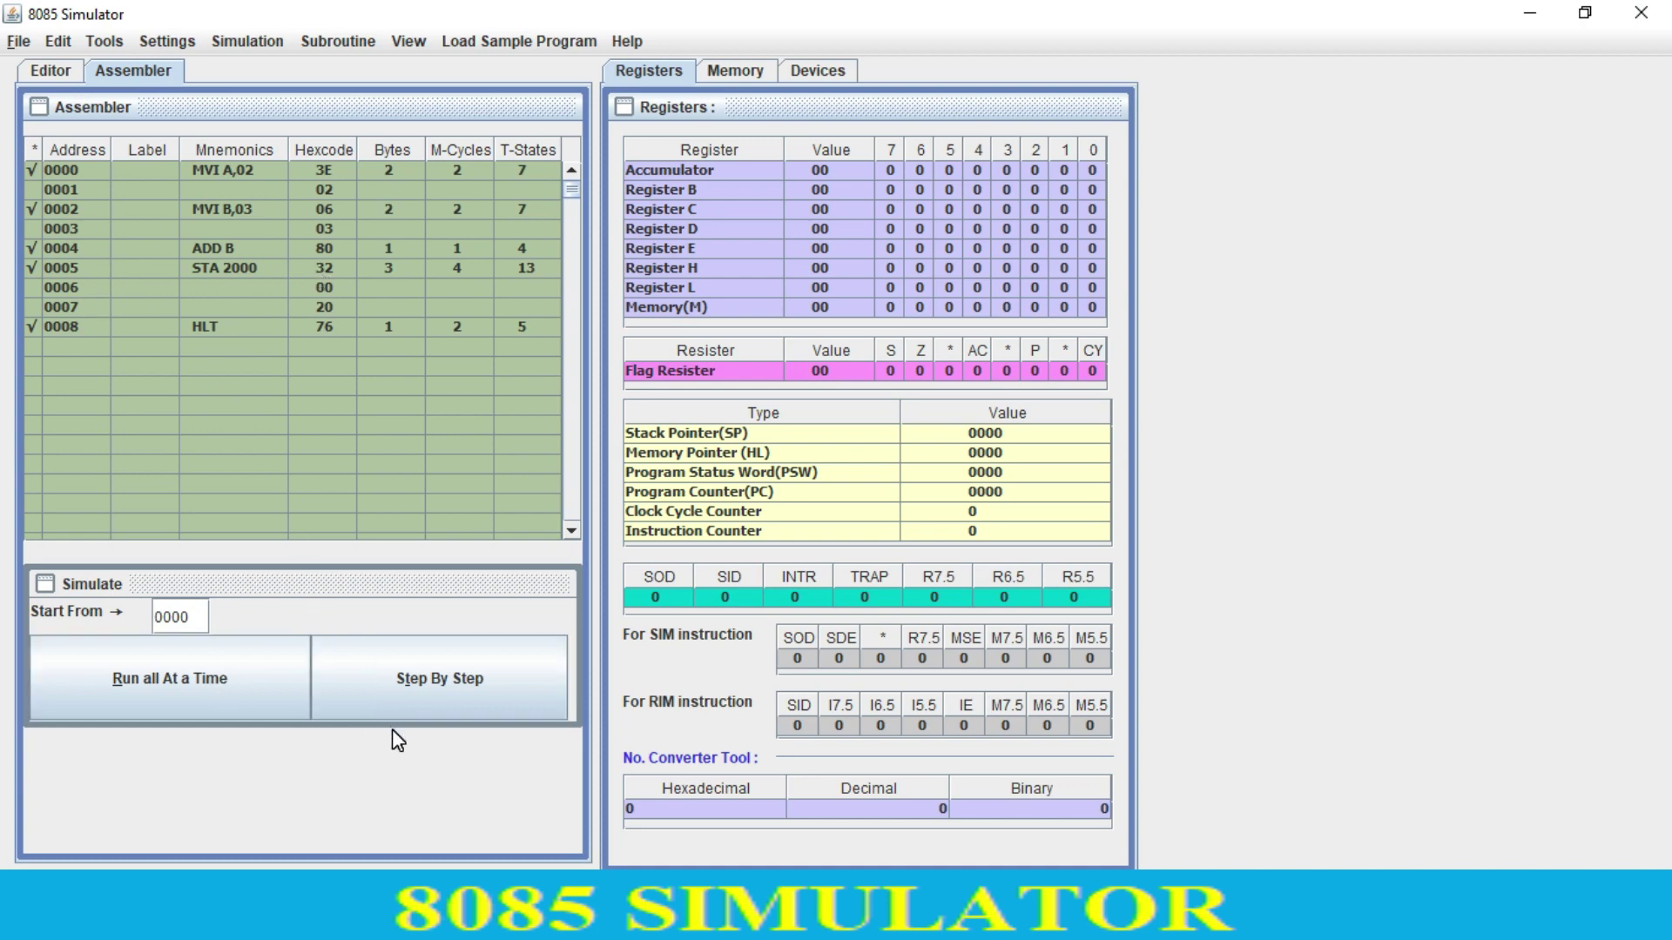
Run the whole program at once, then view memory showing 05 stored at address 2000.
left_click(207, 692)
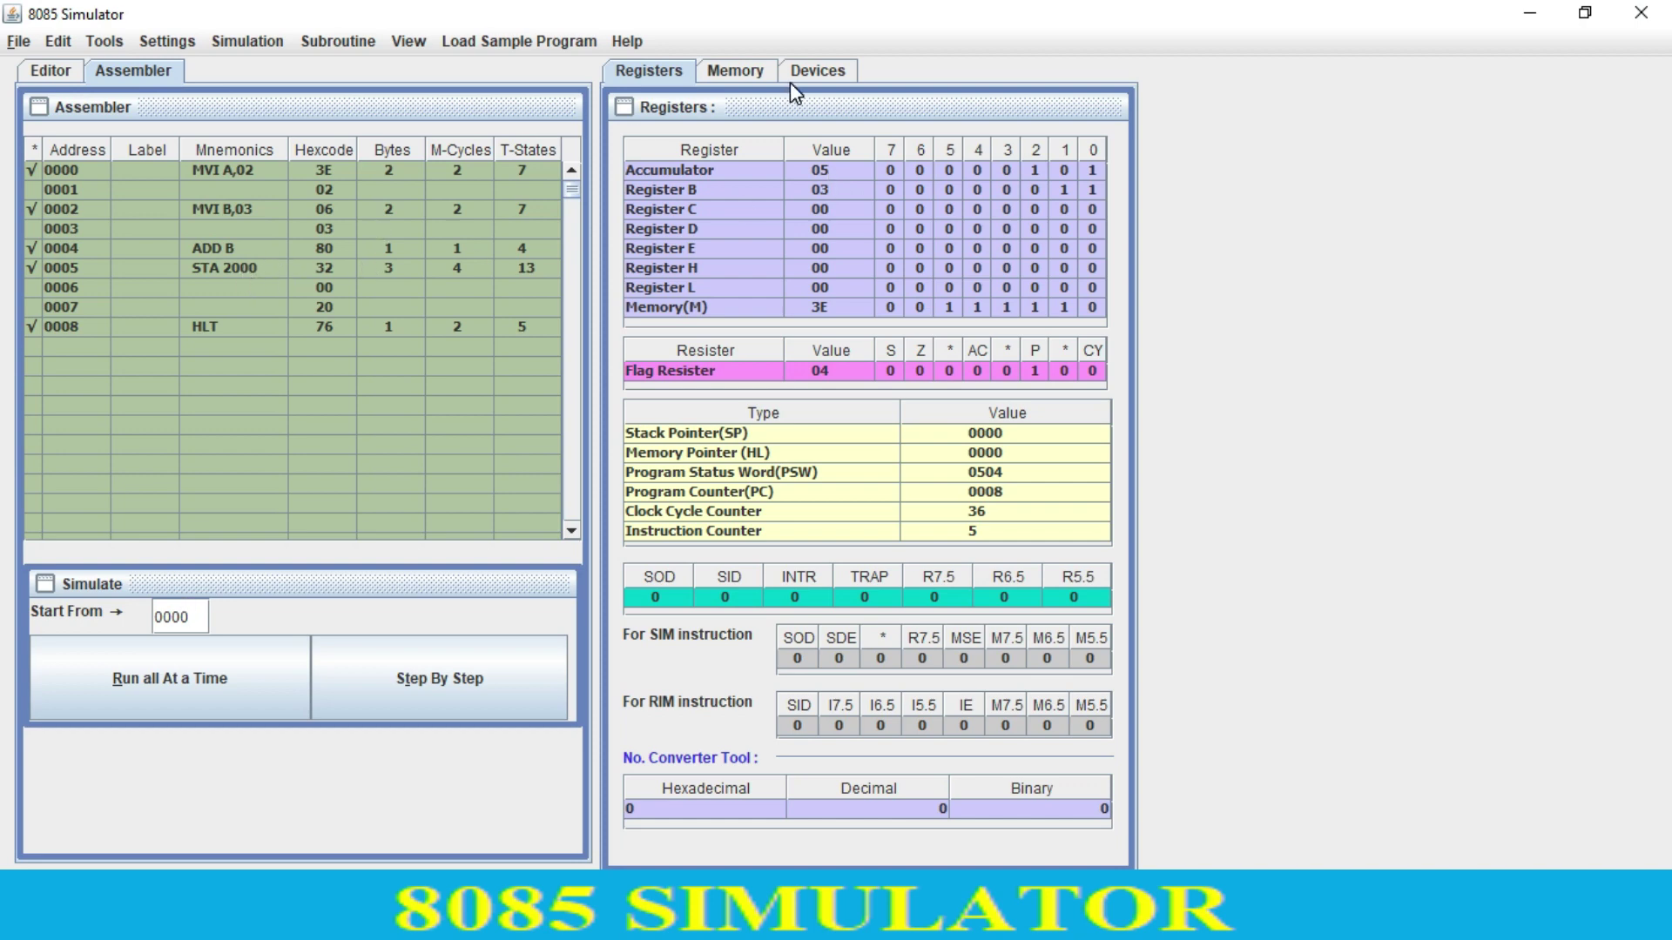
left_click(752, 77)
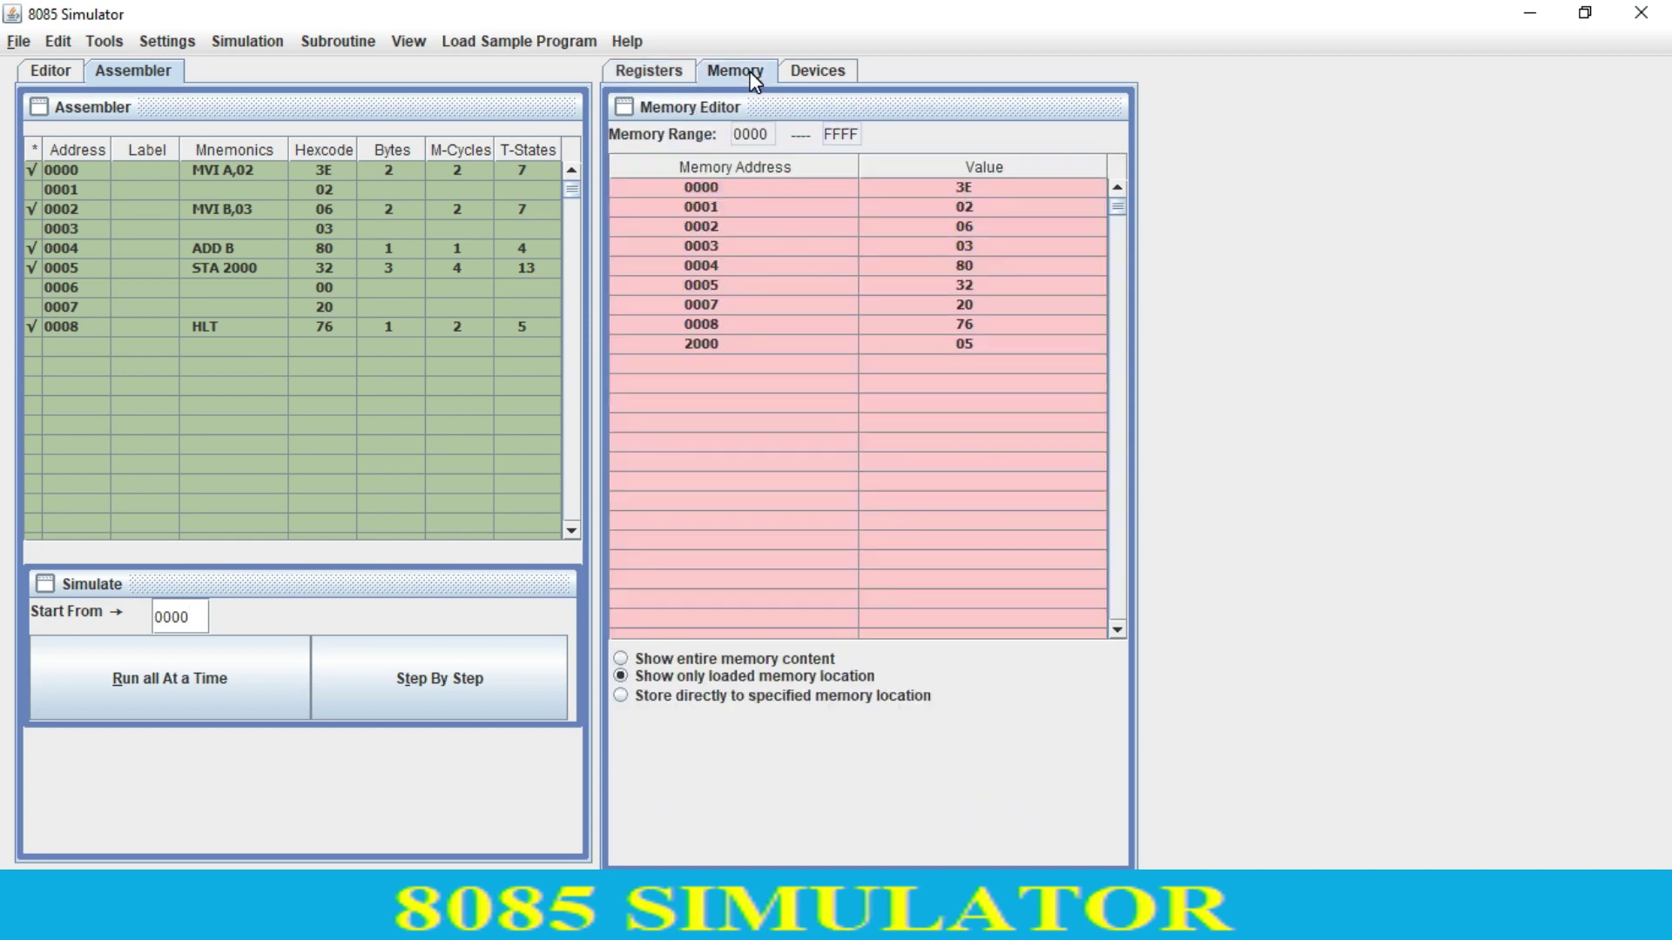
Show the entire memory grid and scroll to row 2000, confirming it holds 05.
left_click(682, 660)
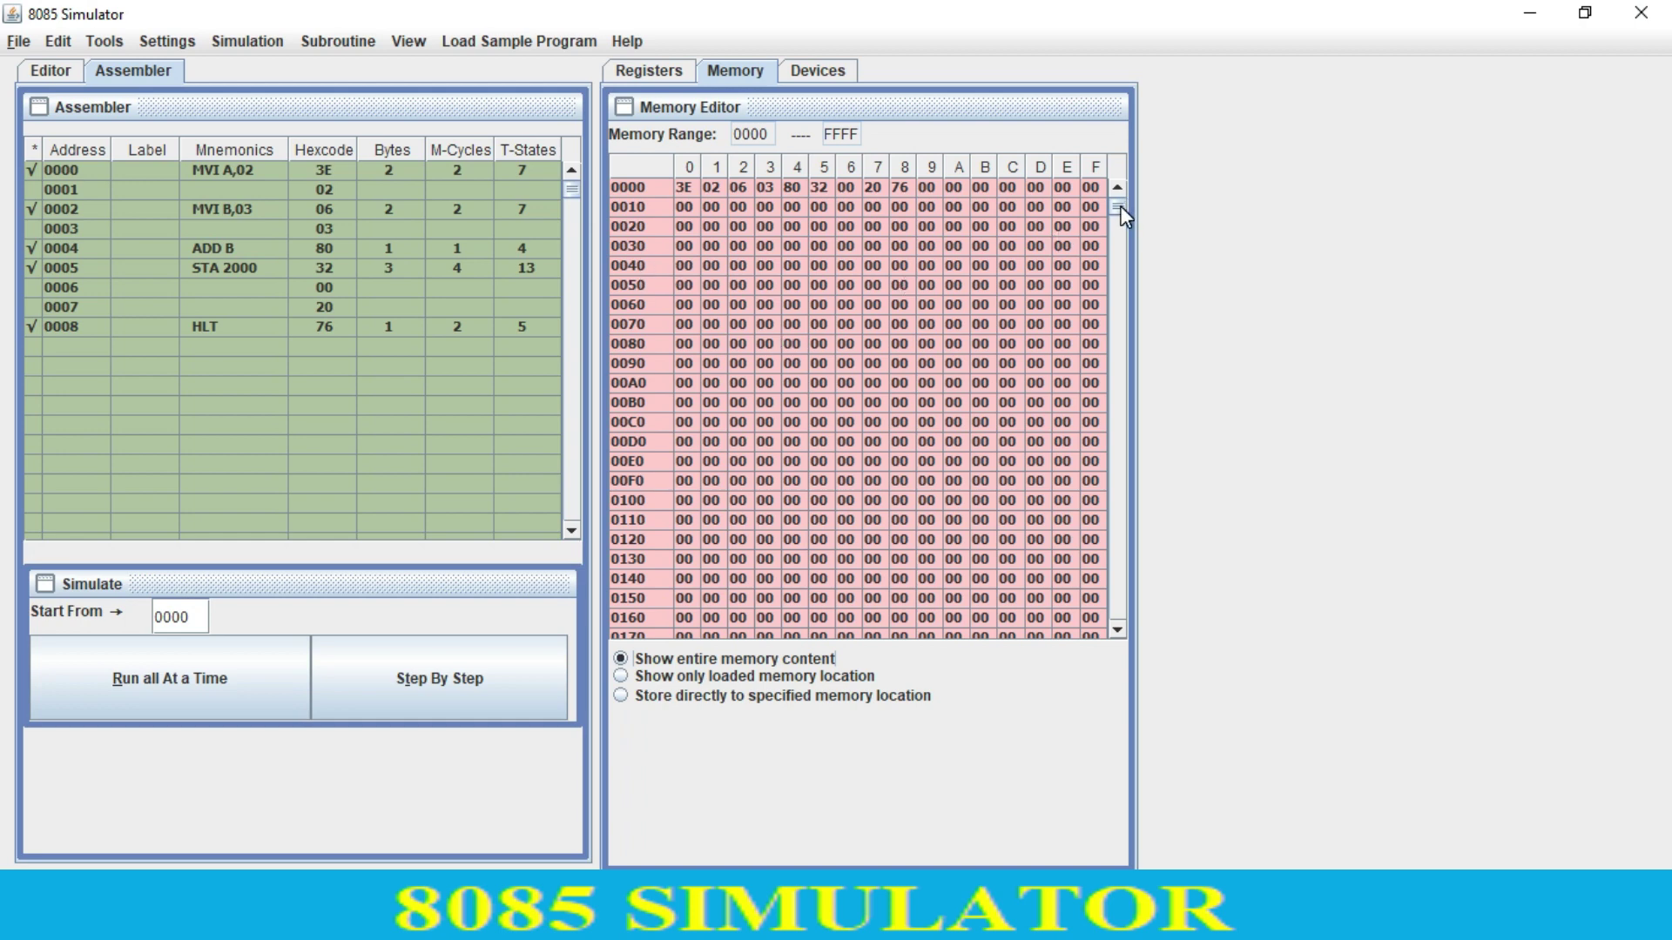
left_click_drag(1125, 216, 1122, 207)
left_click_drag(1119, 207, 1118, 260)
left_click(1118, 185)
left_click(1119, 185)
left_click(1119, 185)
left_click(1119, 186)
left_click(1118, 185)
left_click(1119, 186)
left_click(1119, 186)
left_click(1118, 186)
left_click(1119, 186)
left_click(1119, 185)
left_click(1119, 185)
left_click(1119, 186)
left_click(1118, 186)
left_click(1119, 186)
left_click(1119, 186)
left_click(1119, 186)
left_click(1119, 186)
left_click(1119, 186)
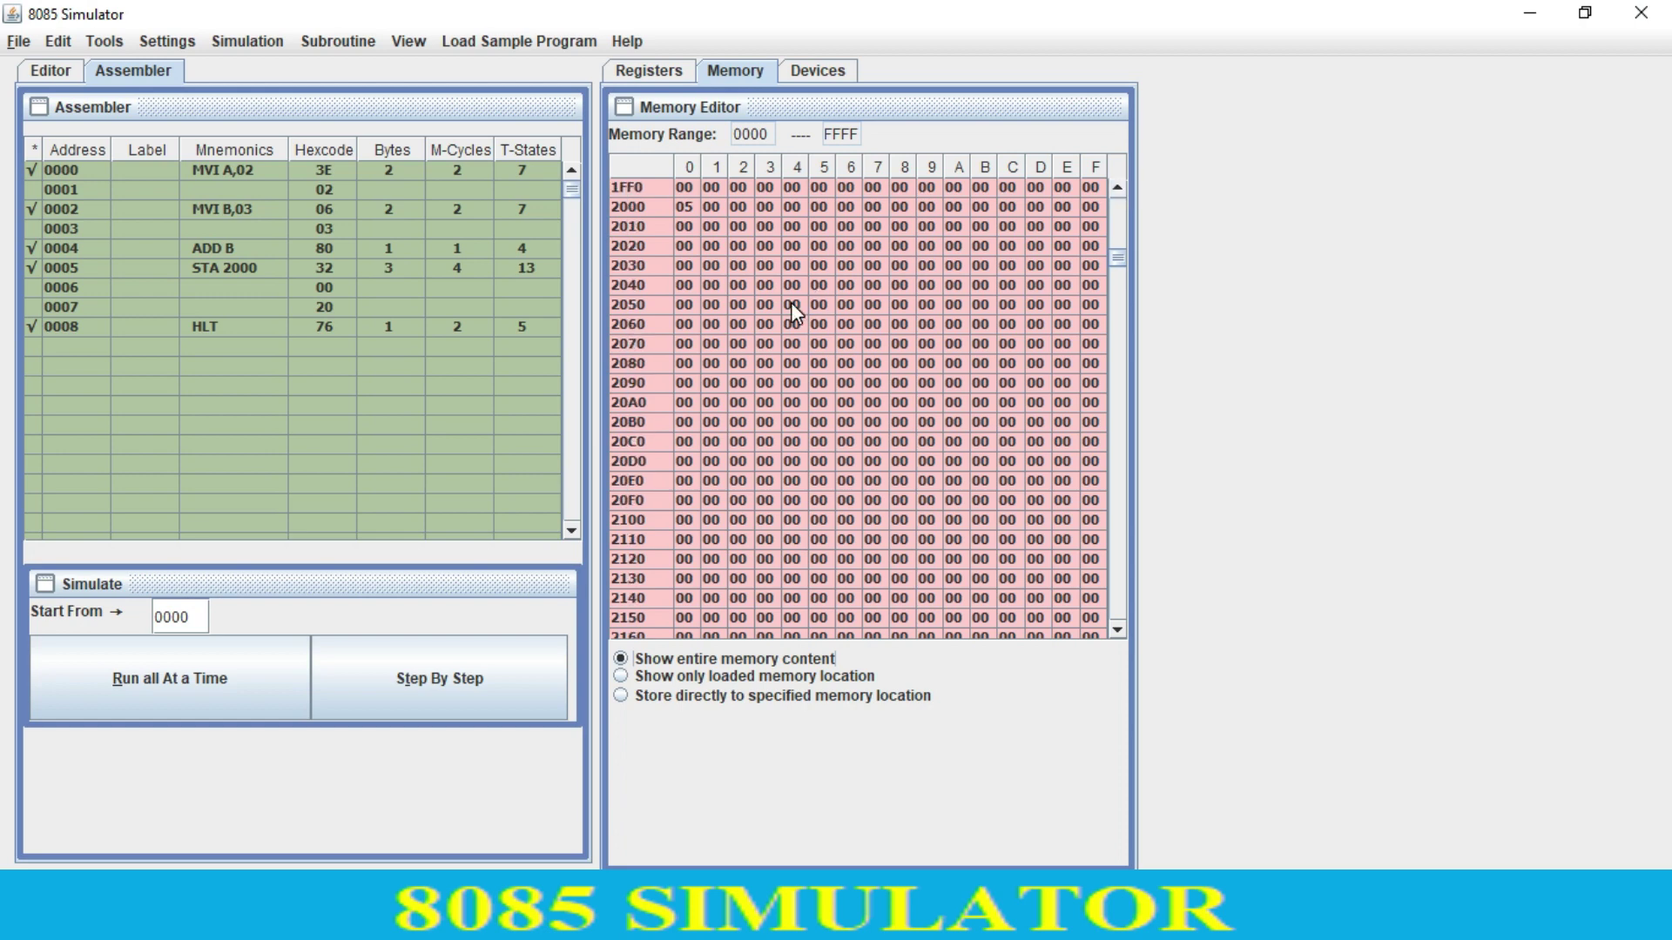
key("Down")
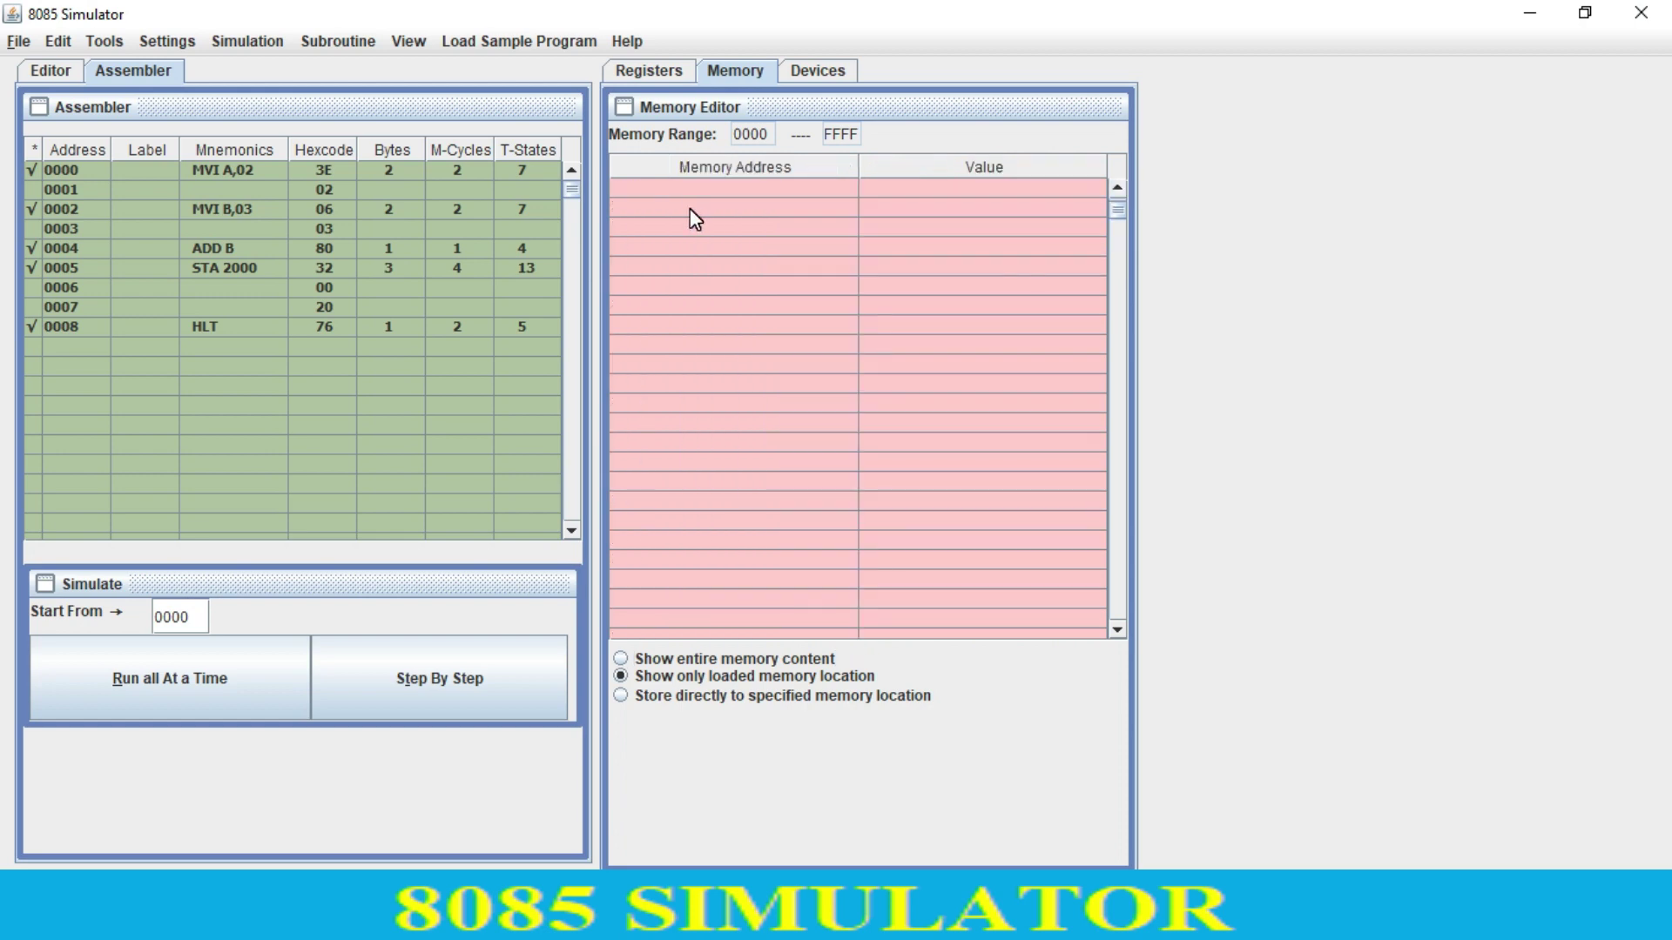
left_click(674, 653)
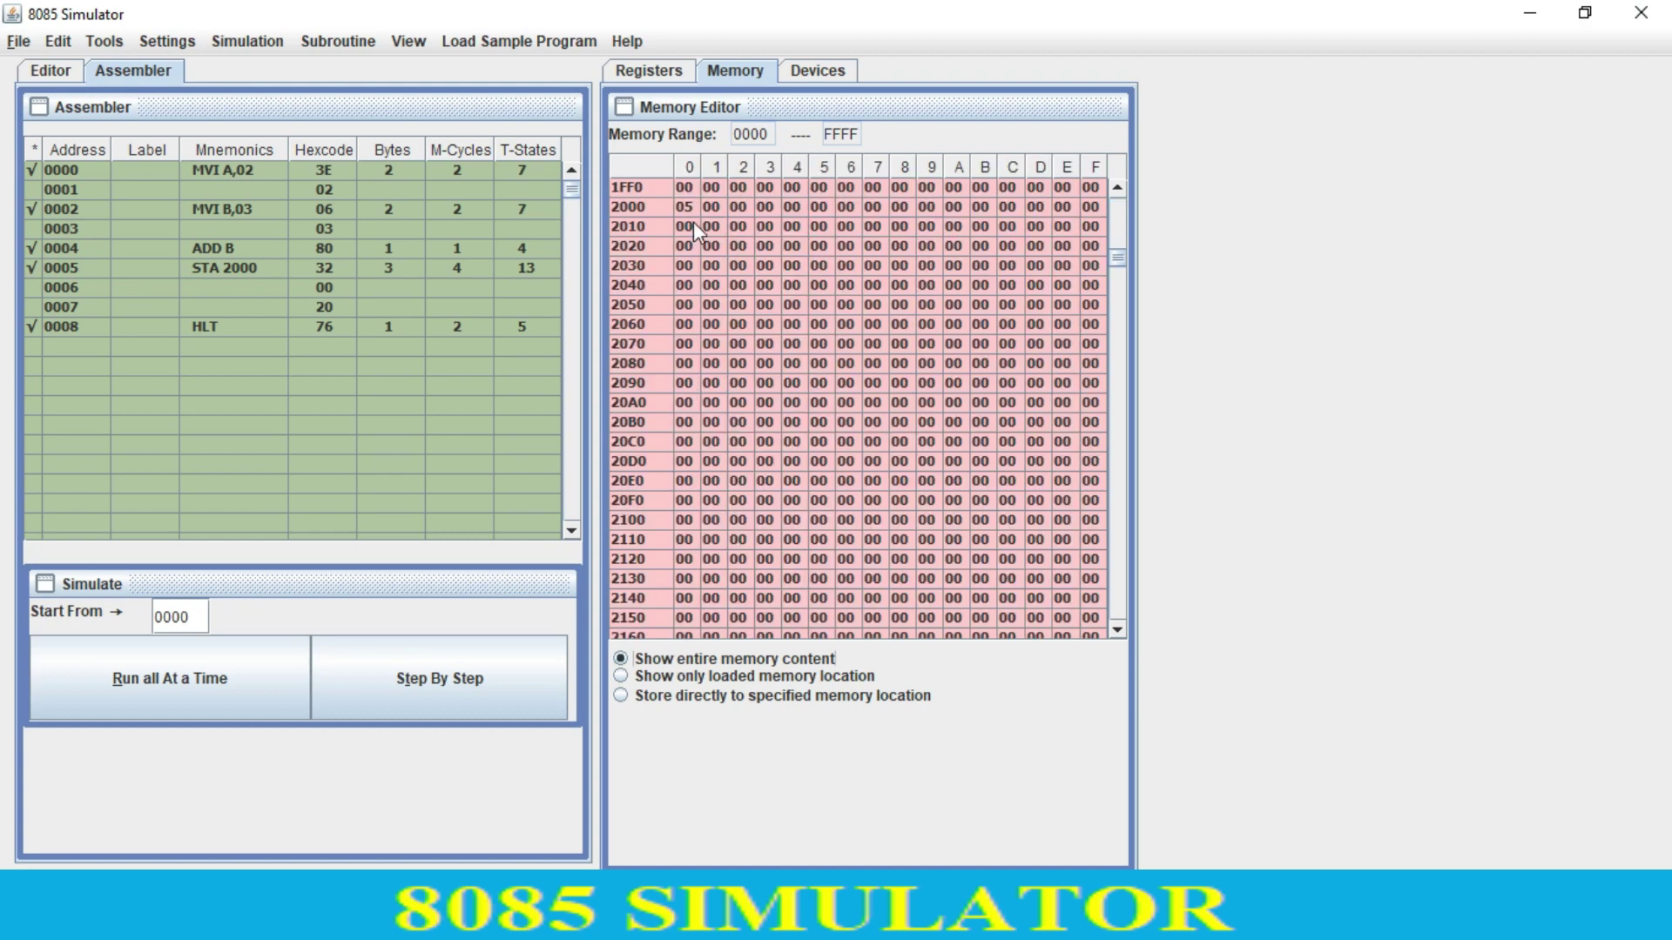